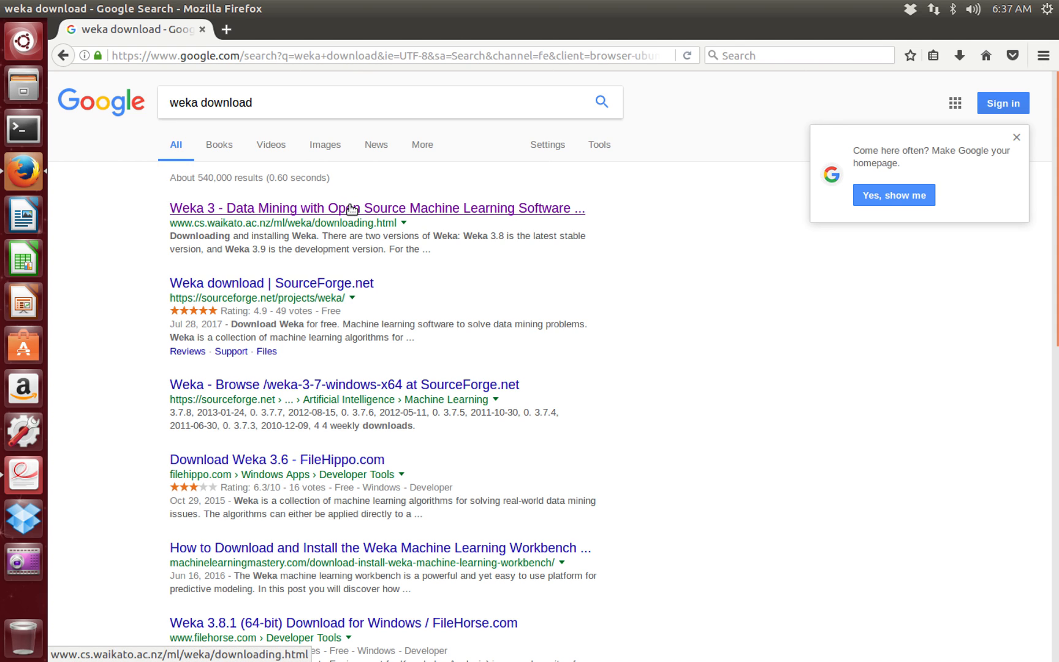
Open the Weka 3 downloading page on cs.waikato.ac.nz and review the stable version's Windows, Mac OS X and Linux download options
click(352, 210)
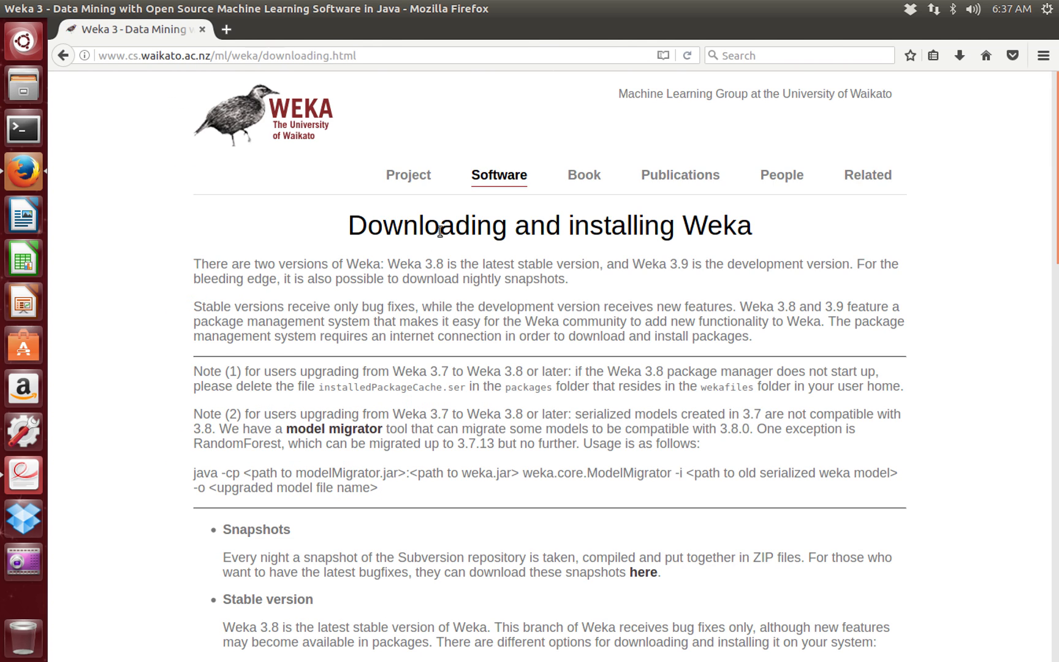
scroll(547, 319, down, 5)
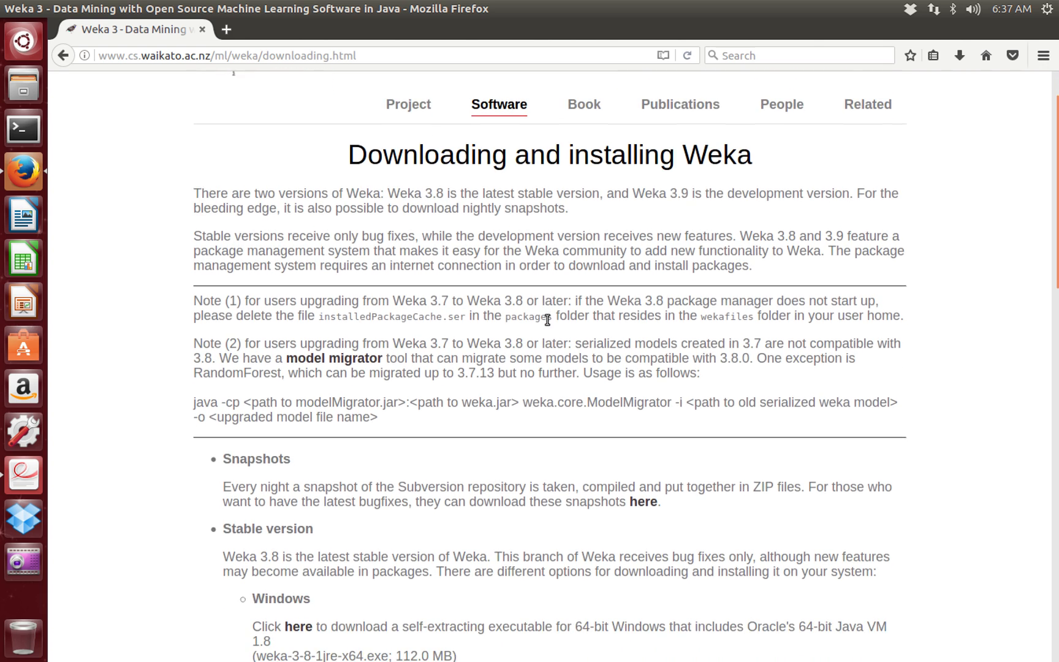
scroll(548, 319, down, 6)
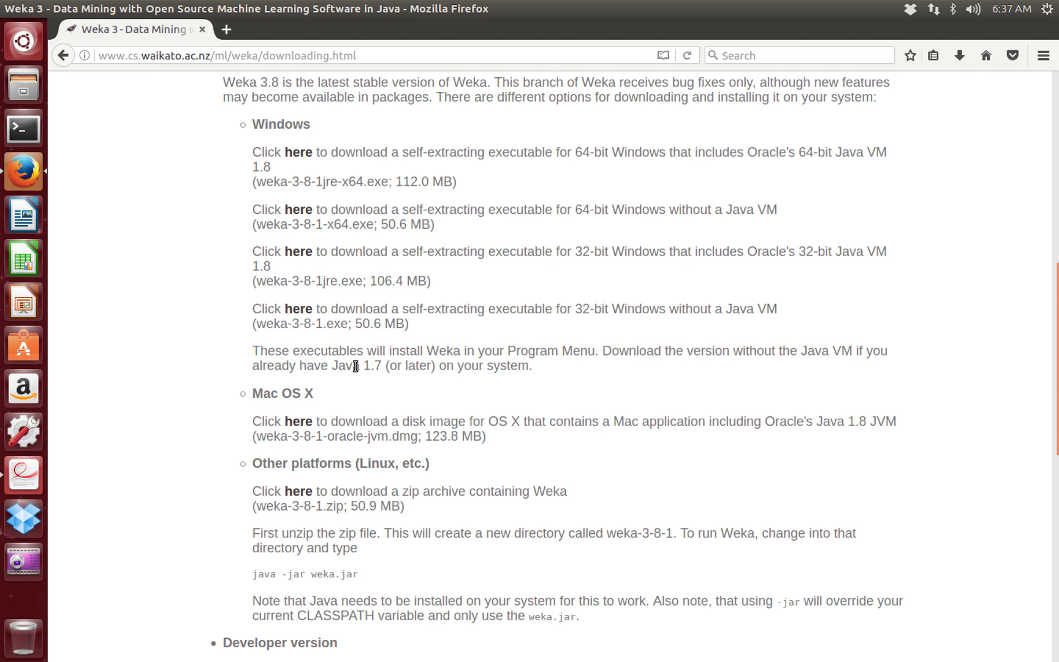
double_click(340, 323)
double_click(411, 436)
scroll(417, 449, down, 3)
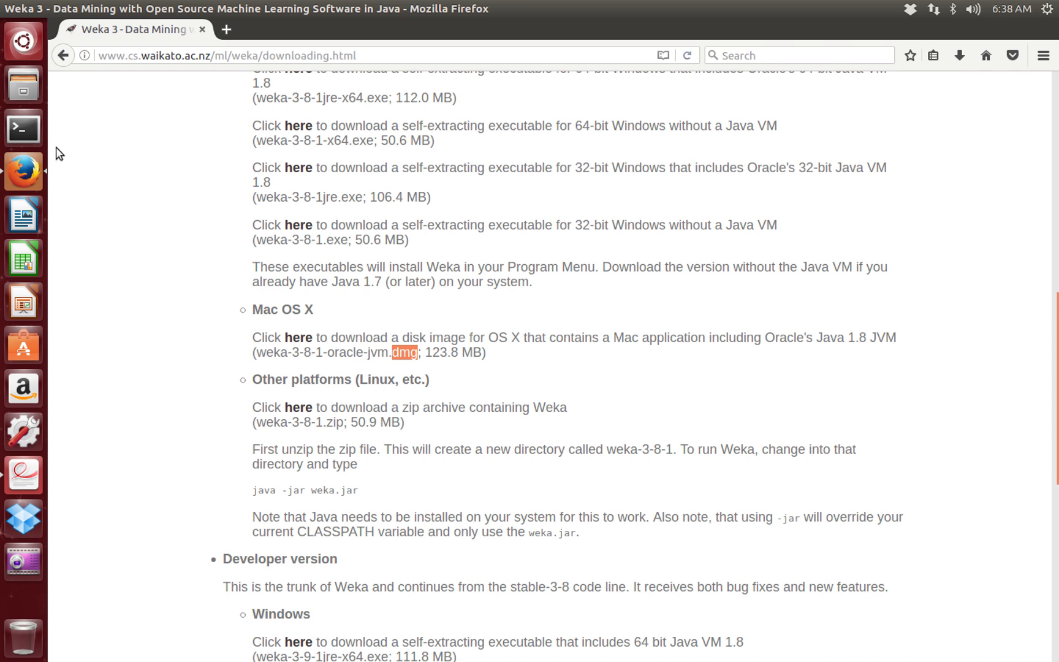
In the file manager, extract the weka-3-8-1 folder from weka-3-8-1.zip into Downloads and close the archive
click(20, 81)
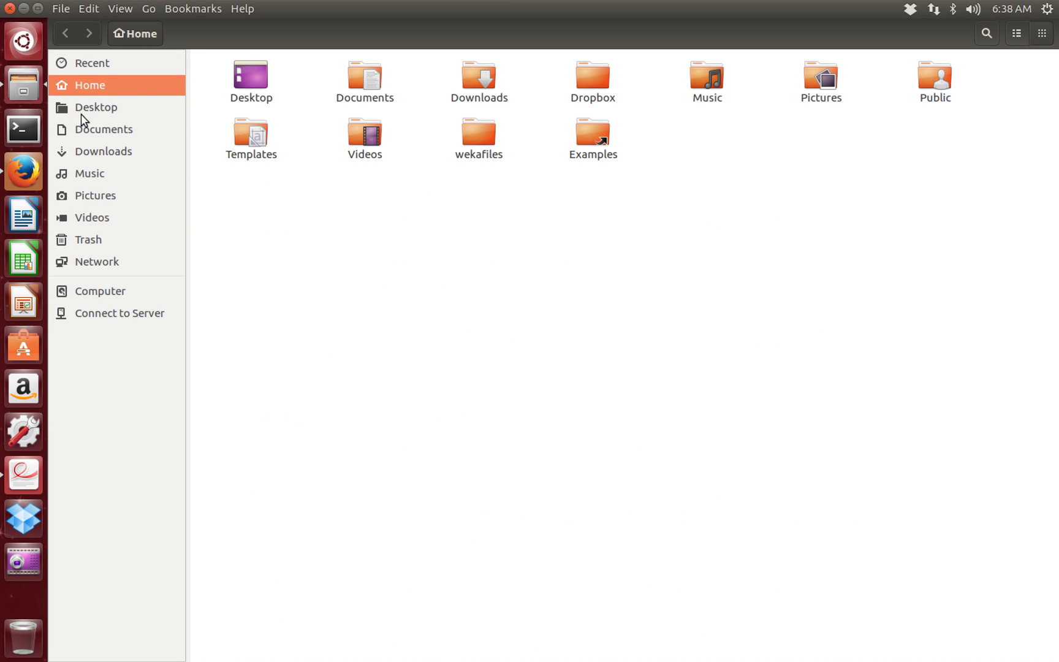
click(110, 153)
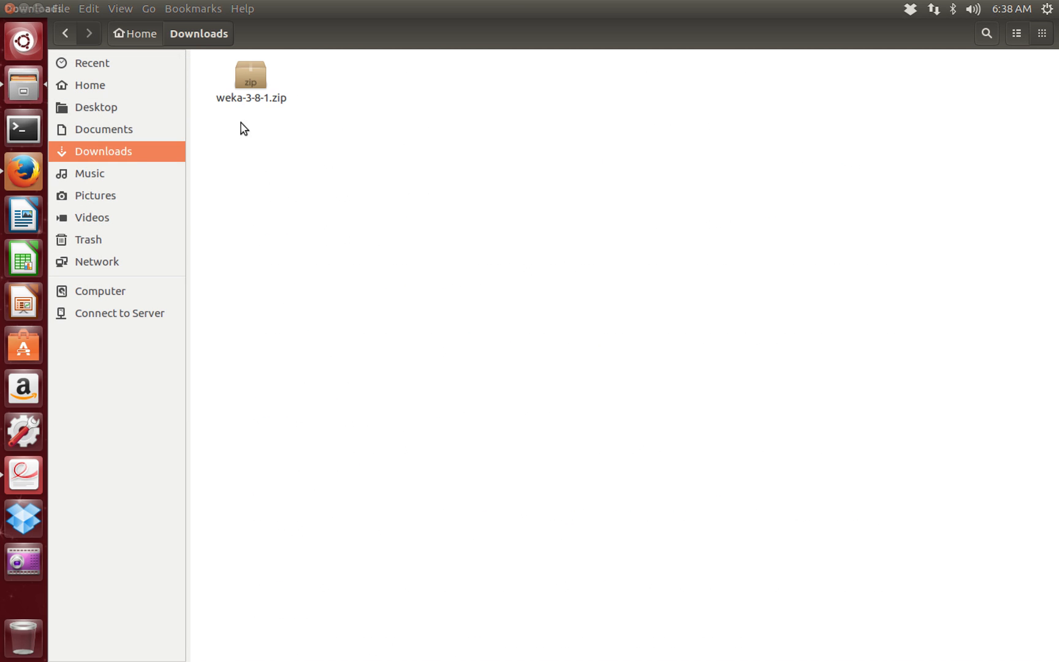
double_click(254, 86)
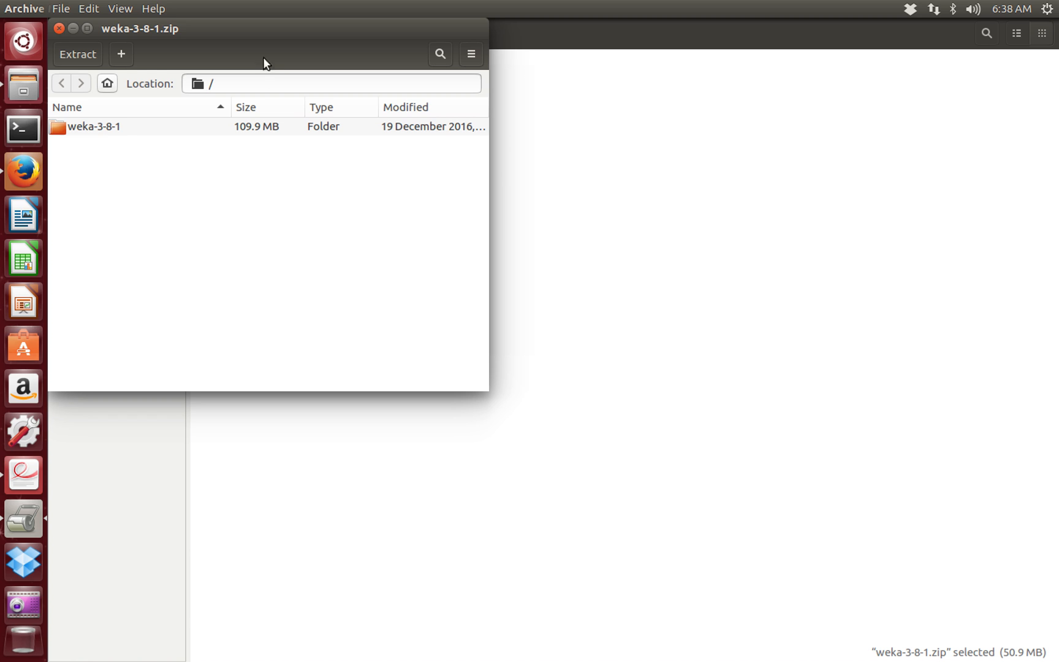
drag(255, 42, 773, 79)
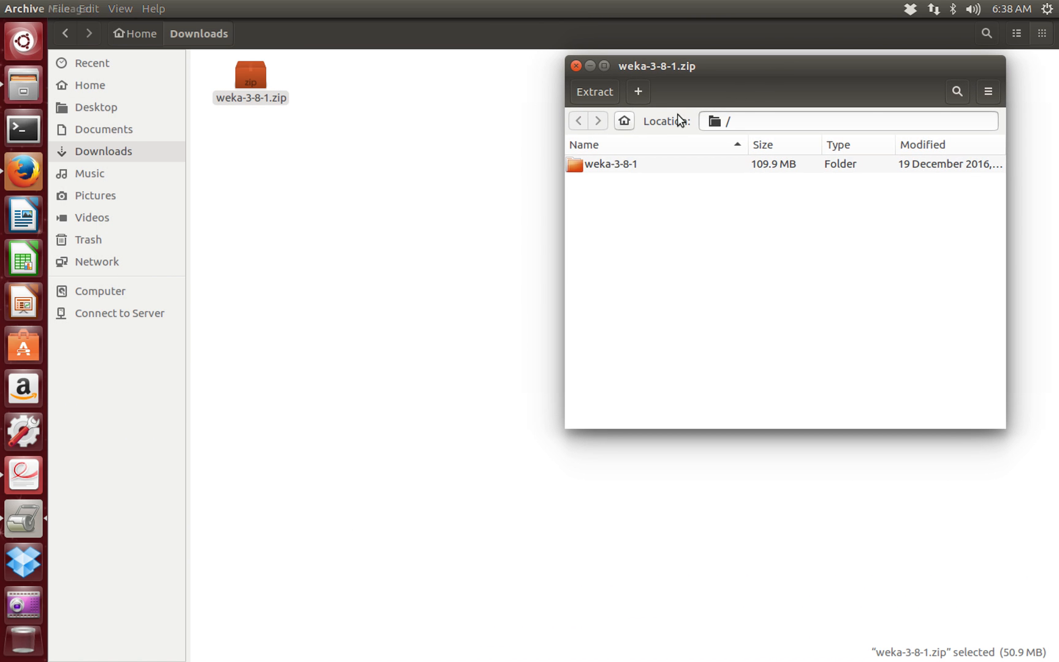
click(617, 162)
drag(618, 166, 416, 189)
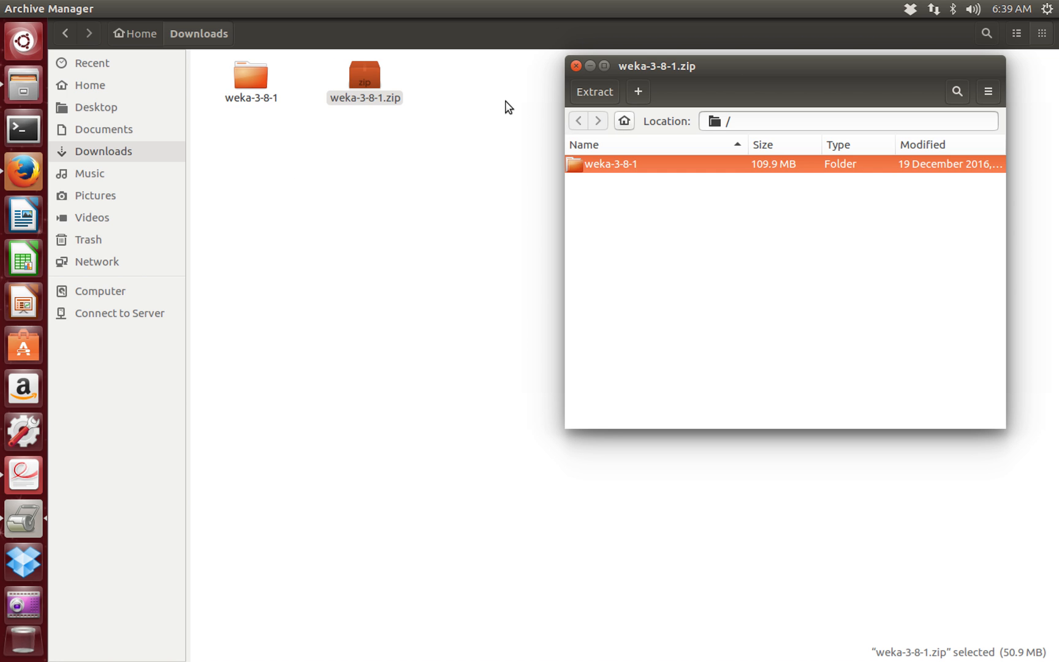
click(576, 66)
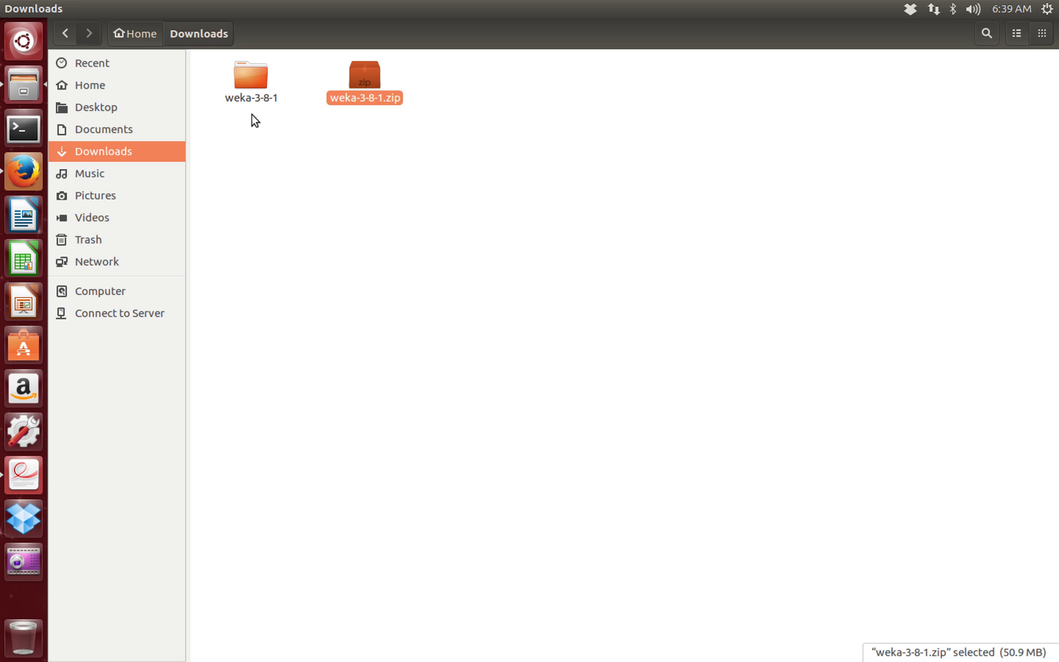
Move the extracted weka-3-8-1 folder from Downloads to the Desktop and minimize the open windows to reveal the desktop
drag(248, 97, 143, 112)
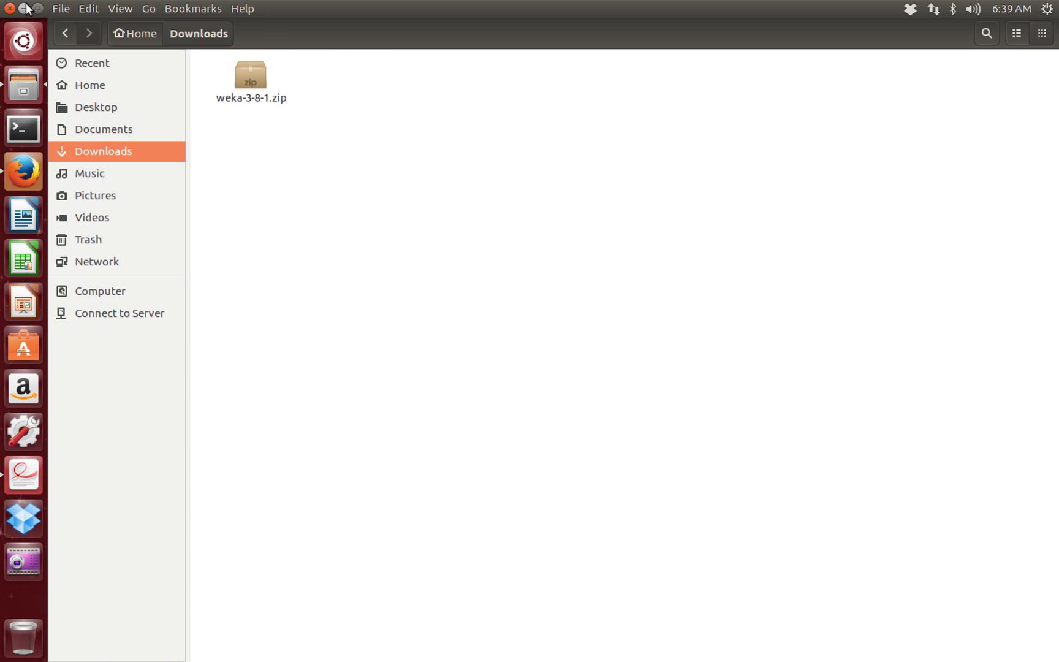
click(26, 9)
click(26, 9)
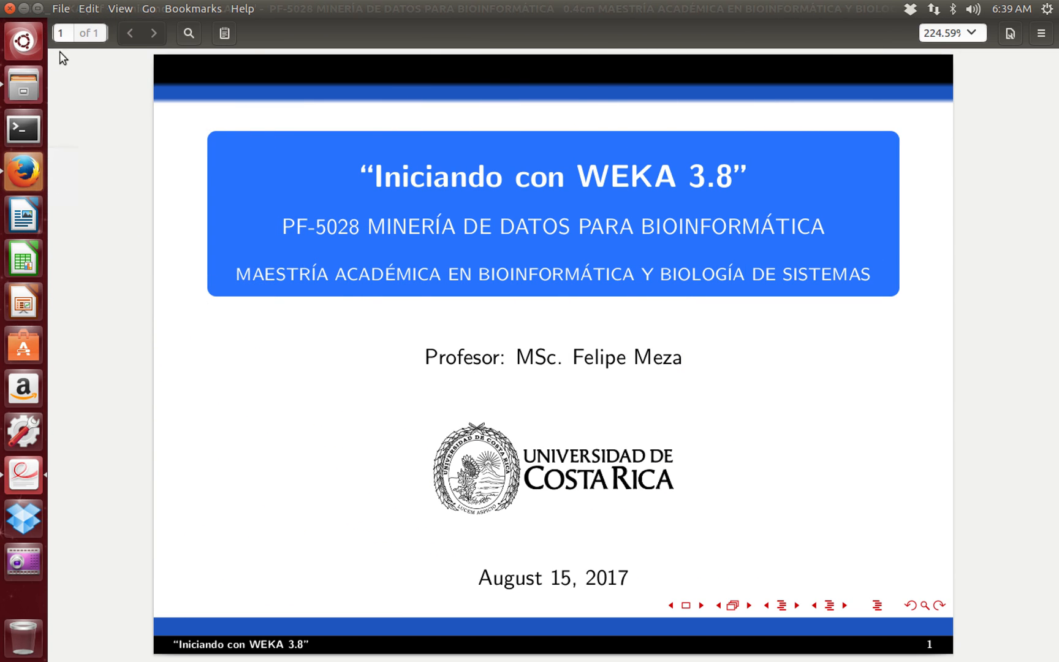
click(25, 9)
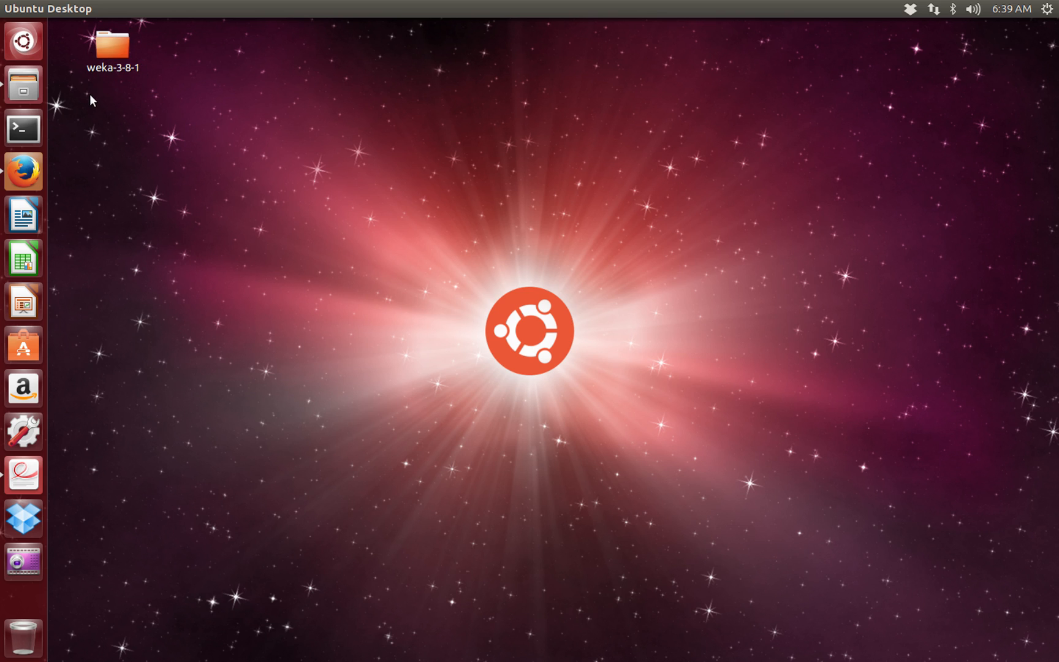
Open a maximized terminal, print the working directory with pwd and list its contents with ls
click(33, 133)
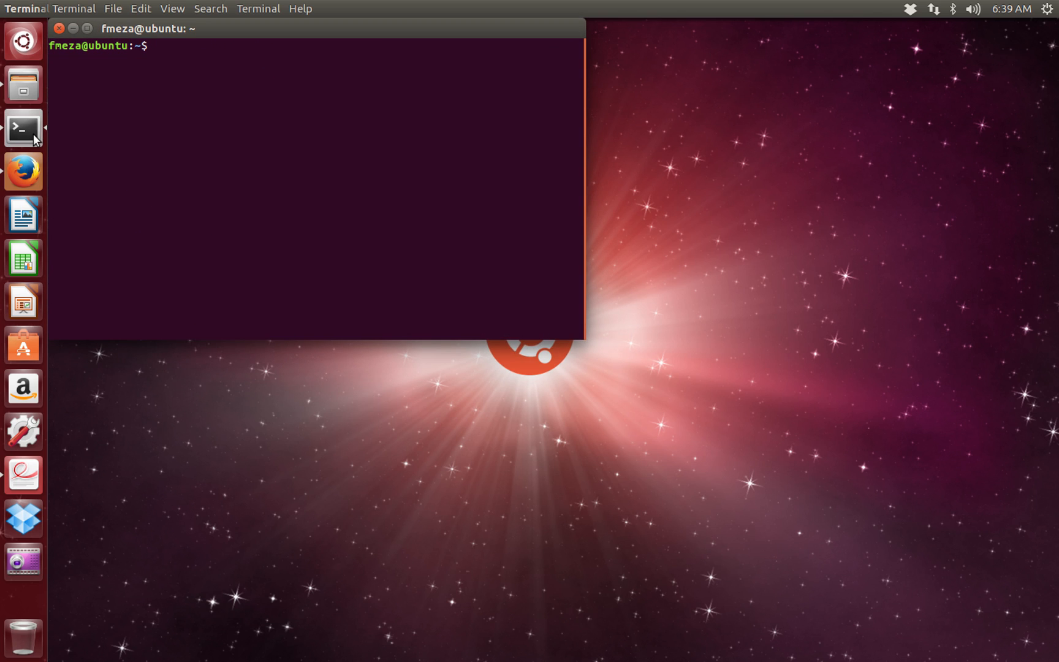
double_click(218, 31)
text(pwd)
key(Return)
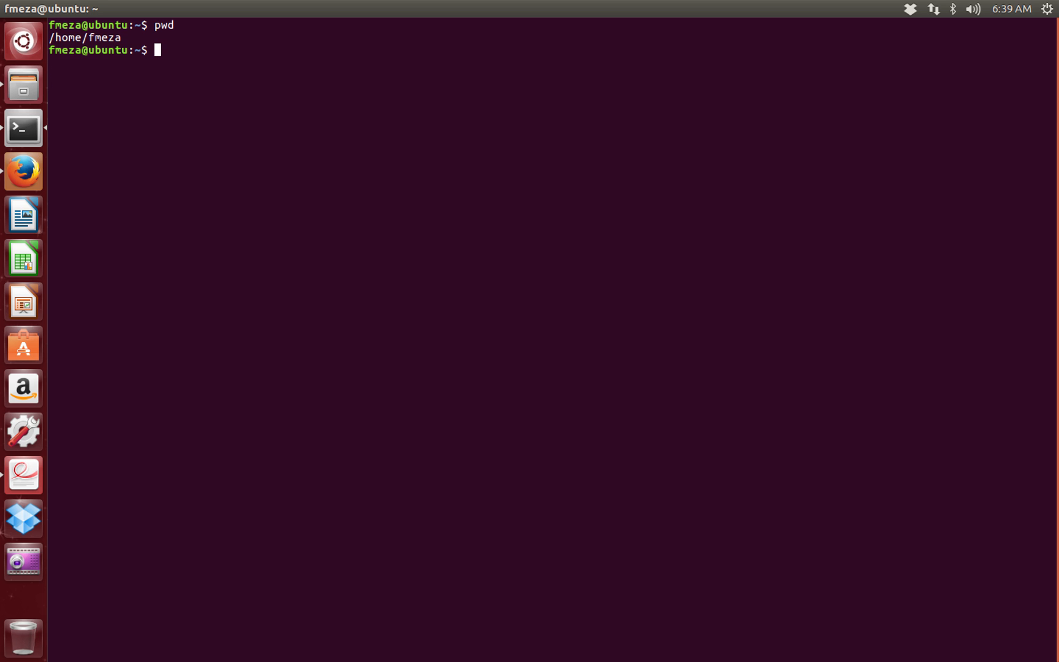
text(ls)
key(Return)
Change the terminal's directory to Desktop and list its contents
text(de)
key(BackSpace)
key(BackSpace)
text(cd Des)
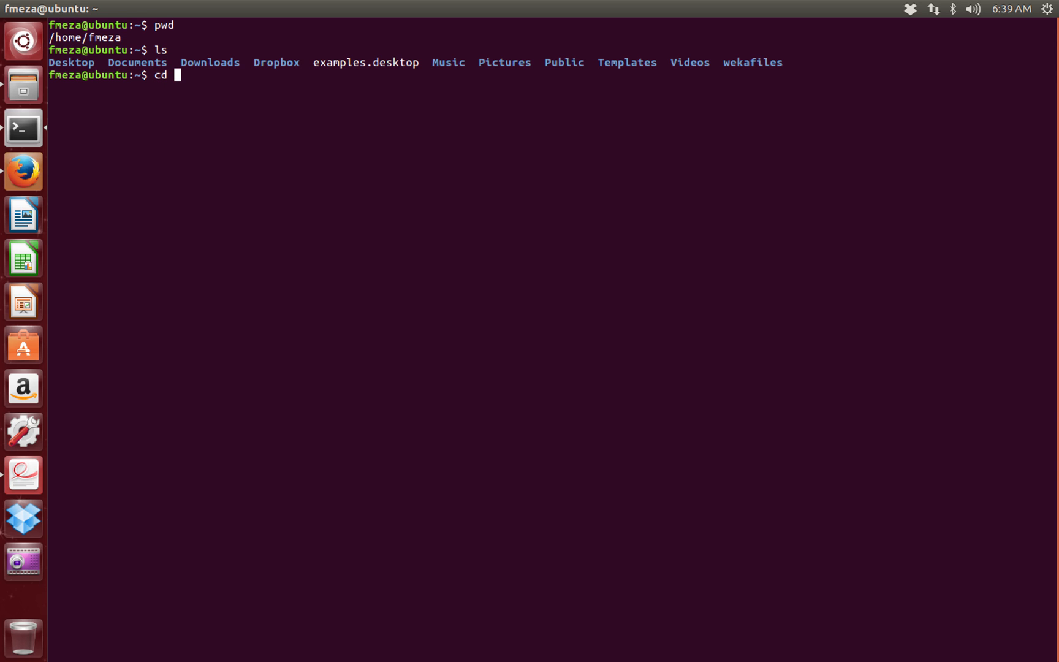
key(Tab)
key(Return)
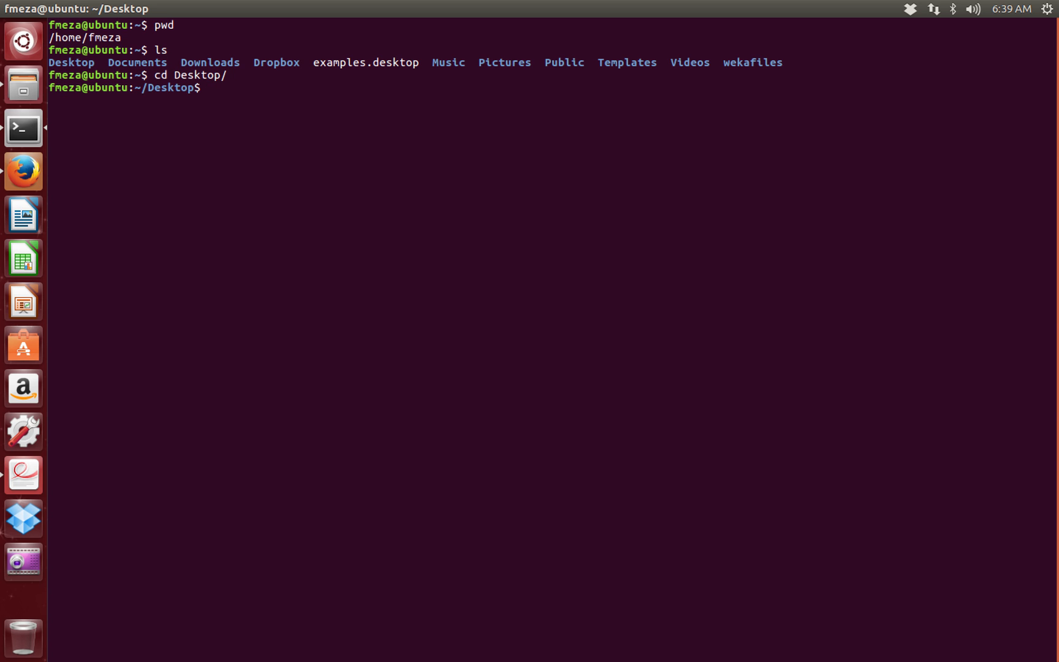
key(Return)
key(Return)
text(ls)
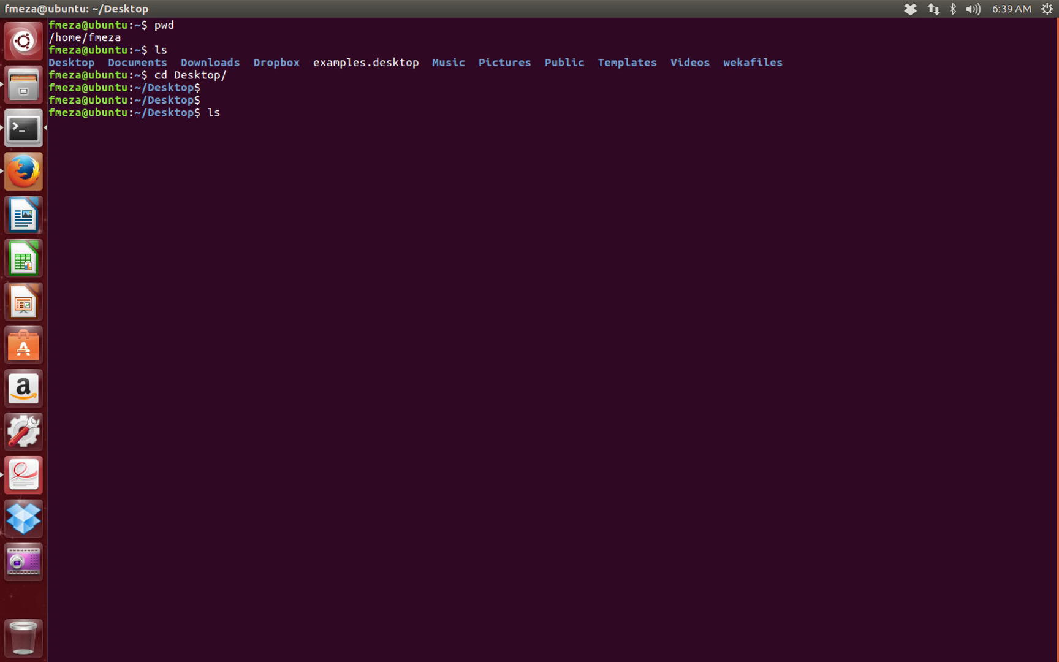
key(Return)
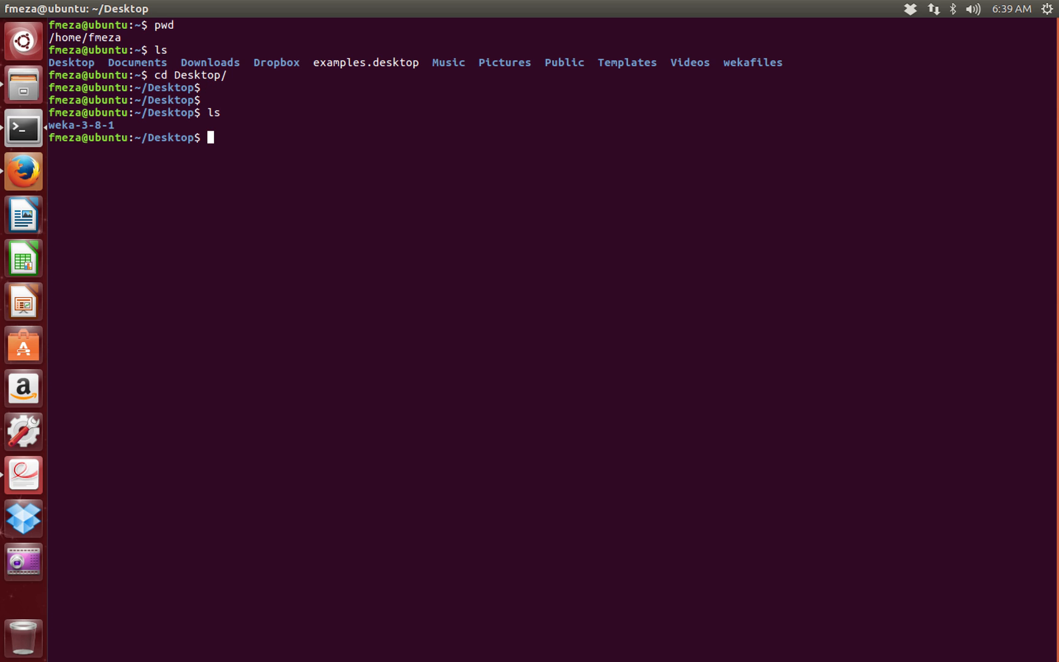
Change into the weka-3-8-1 directory in the terminal
text(cd w)
key(Tab)
key(Return)
key(Return)
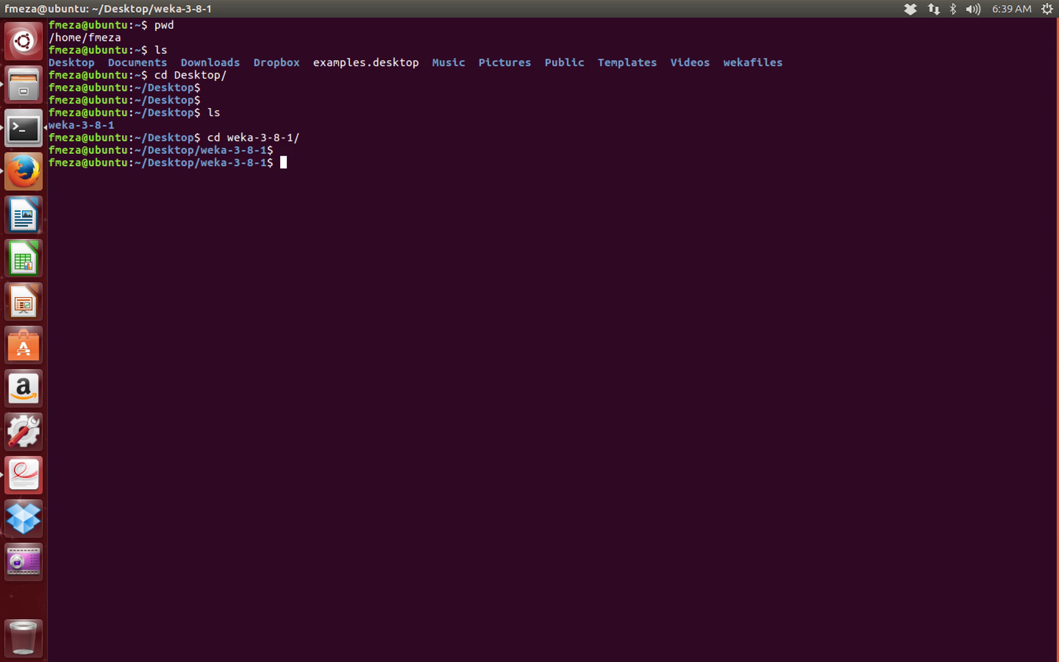
key(Return)
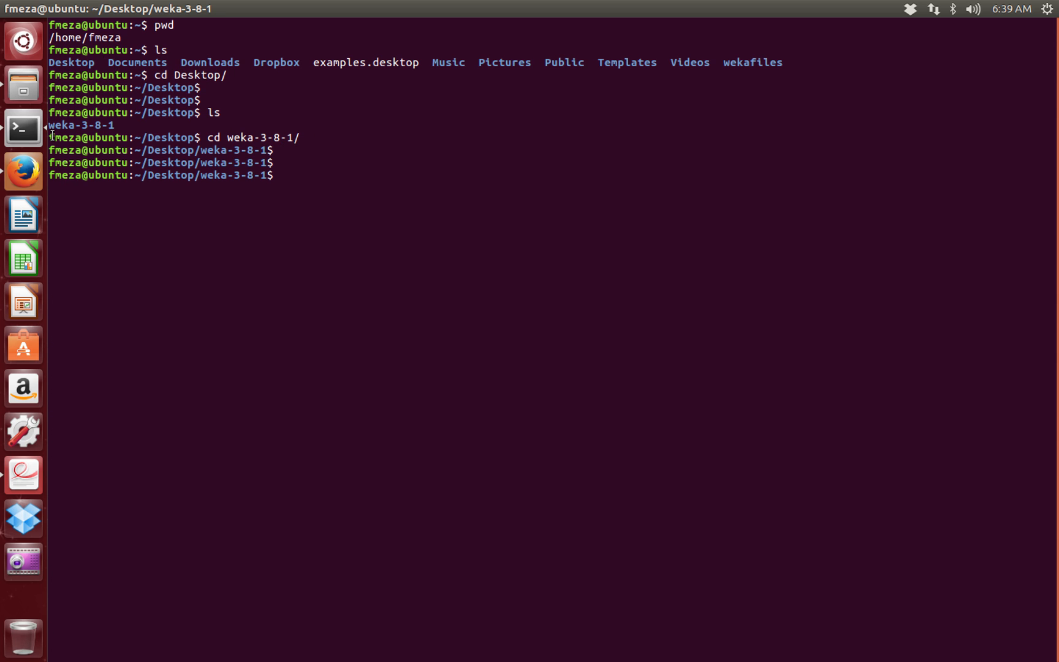
Switch to Firefox and copy the launch command "java -jar weka.jar" from the Linux instructions on the Weka page
click(32, 162)
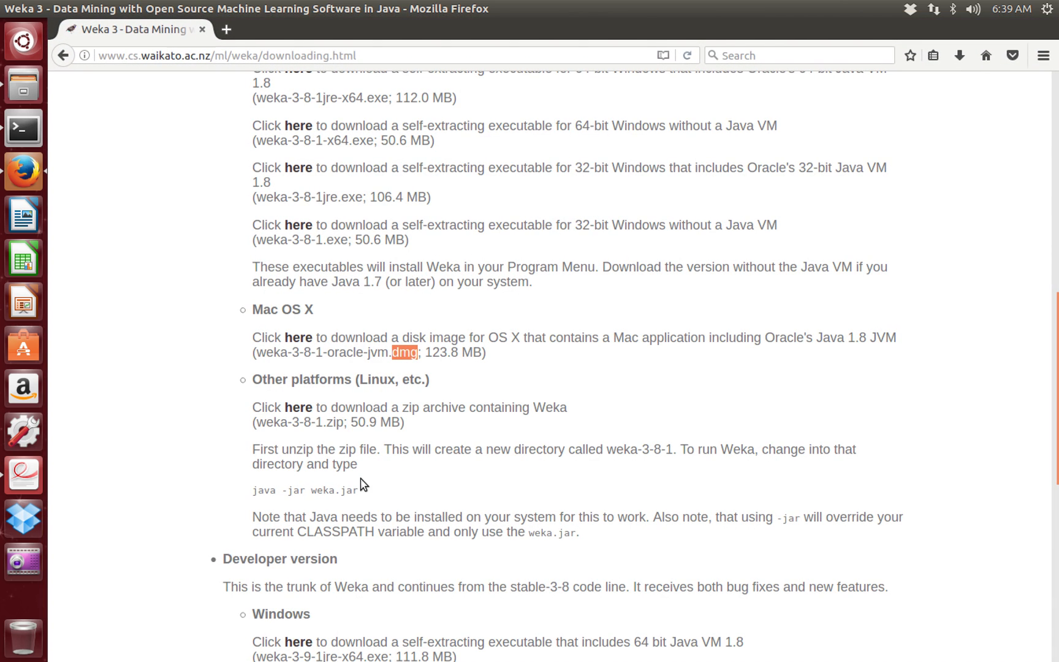
drag(360, 490, 251, 493)
right_click(262, 486)
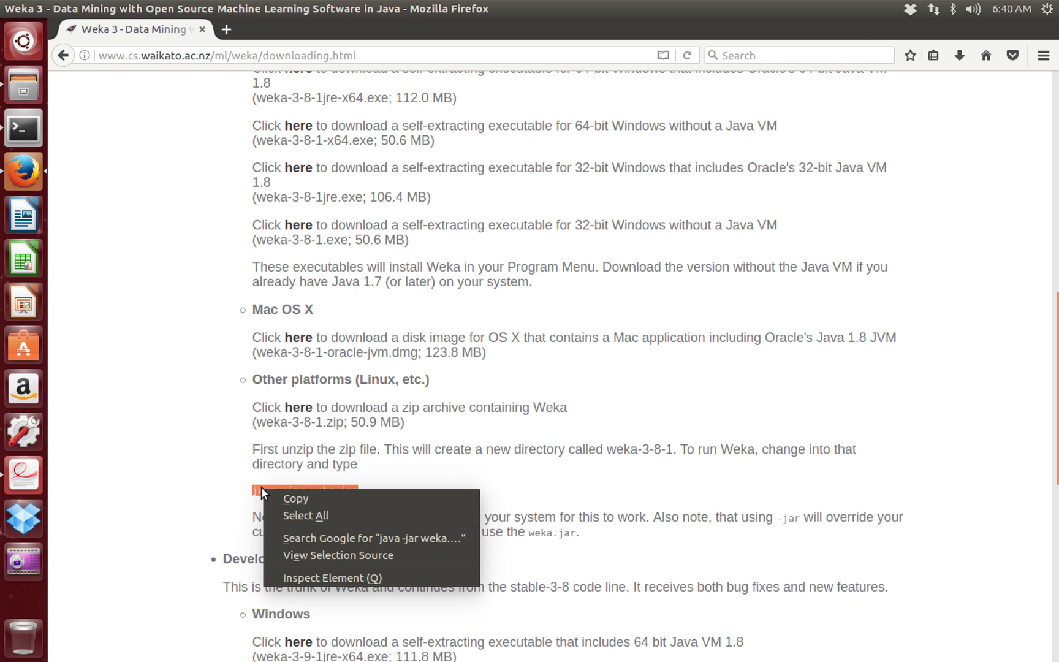
click(284, 493)
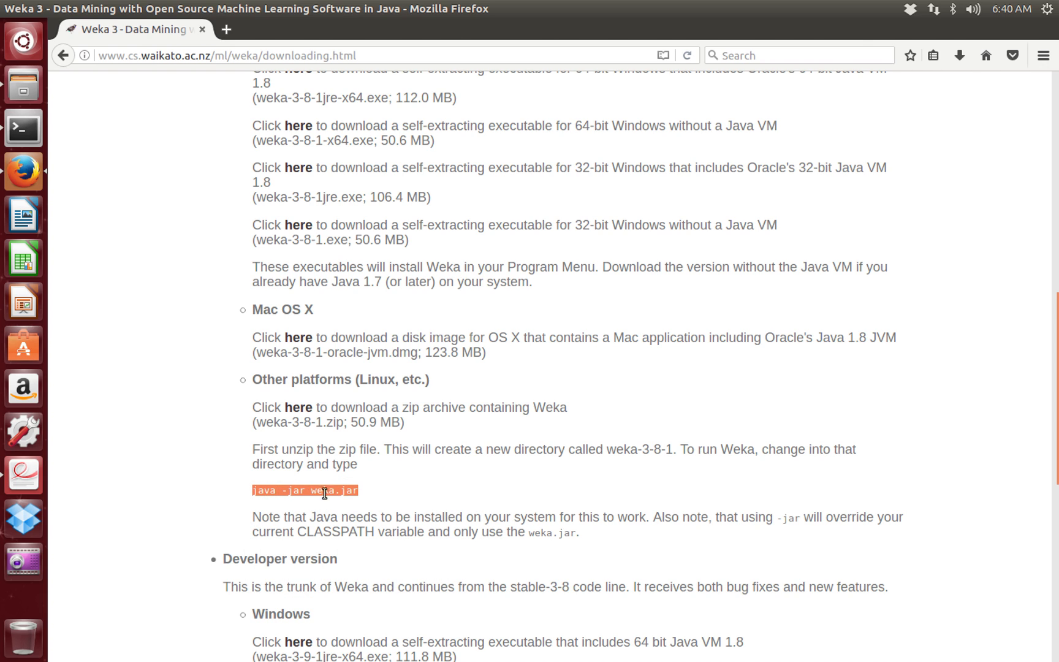
Return to the terminal, paste the copied command "java -jar weka.jar" and run it to launch Weka
click(23, 134)
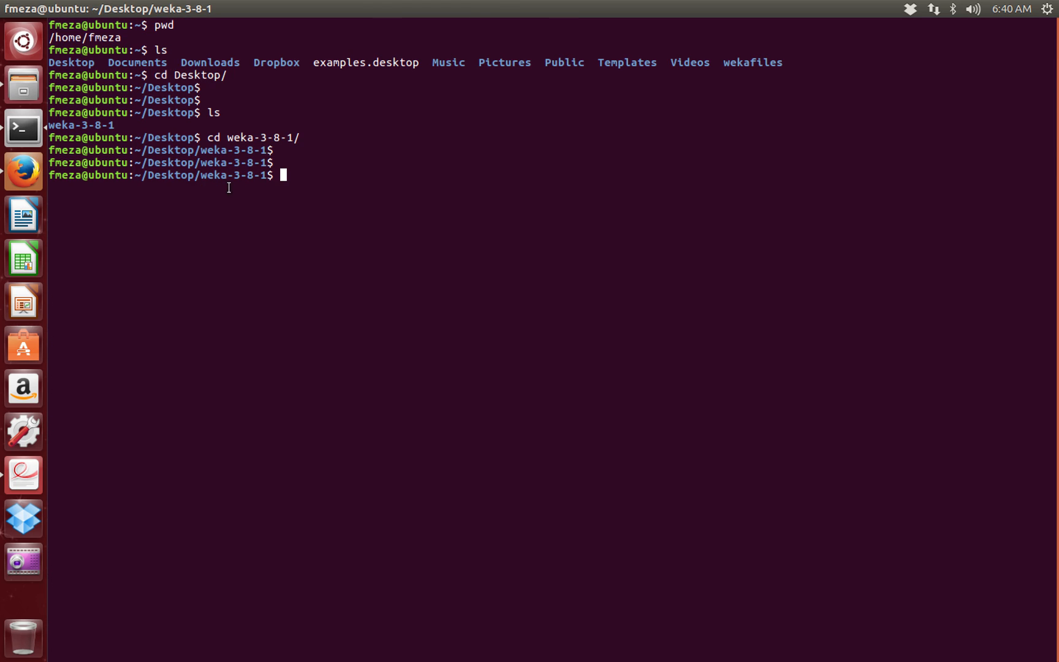
right_click(287, 174)
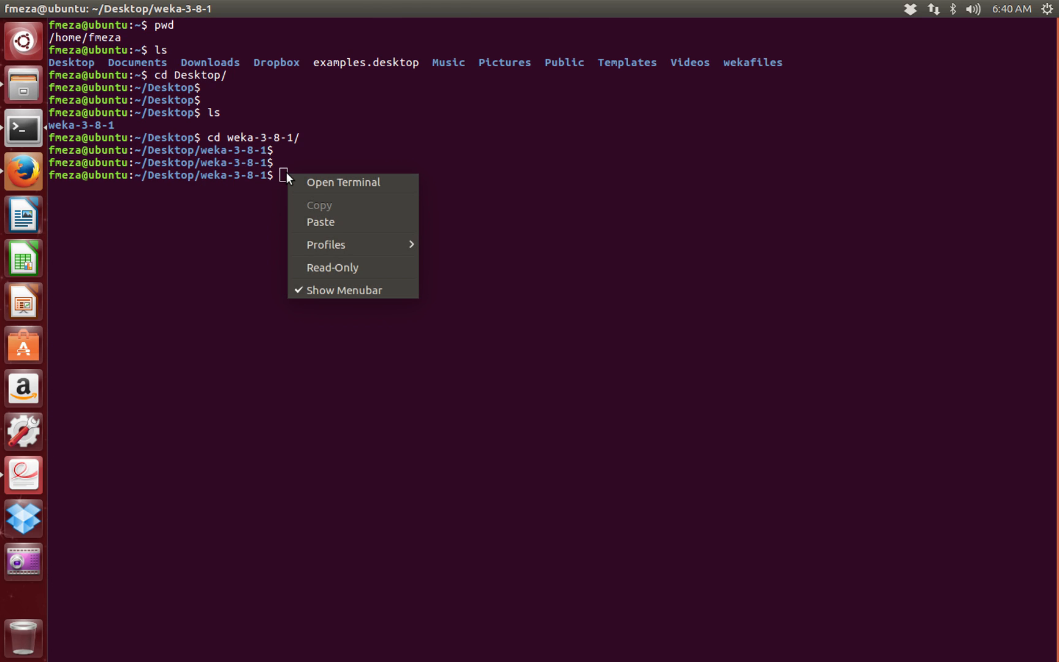
click(315, 212)
key(Return)
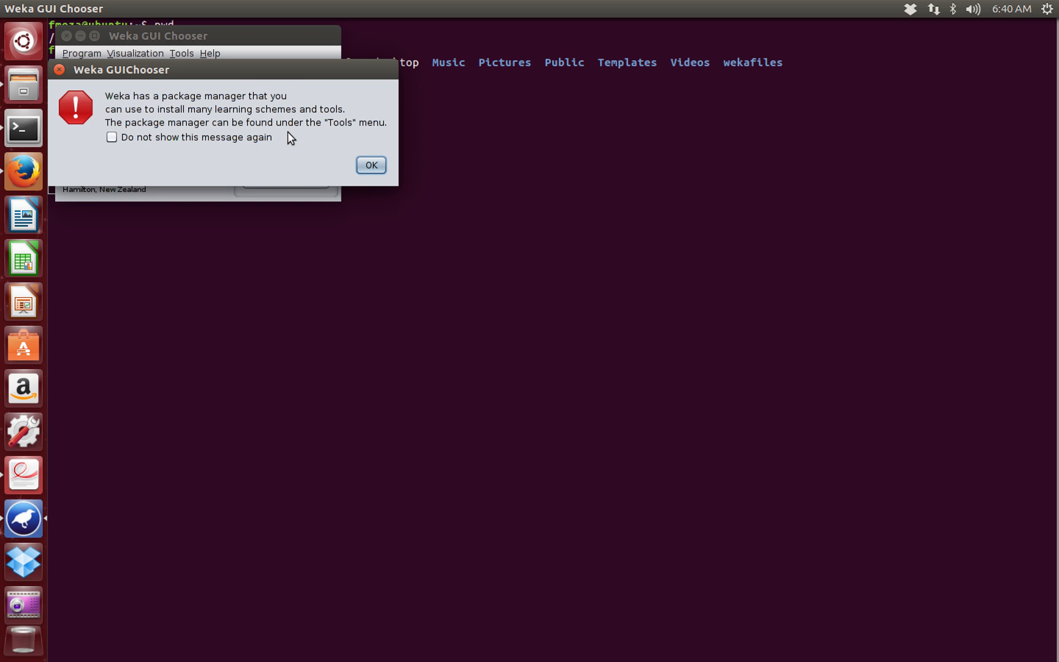
Dismiss the package manager notice, move the Weka GUI Chooser to mid-screen and launch the Explorer
click(368, 168)
drag(218, 30, 553, 243)
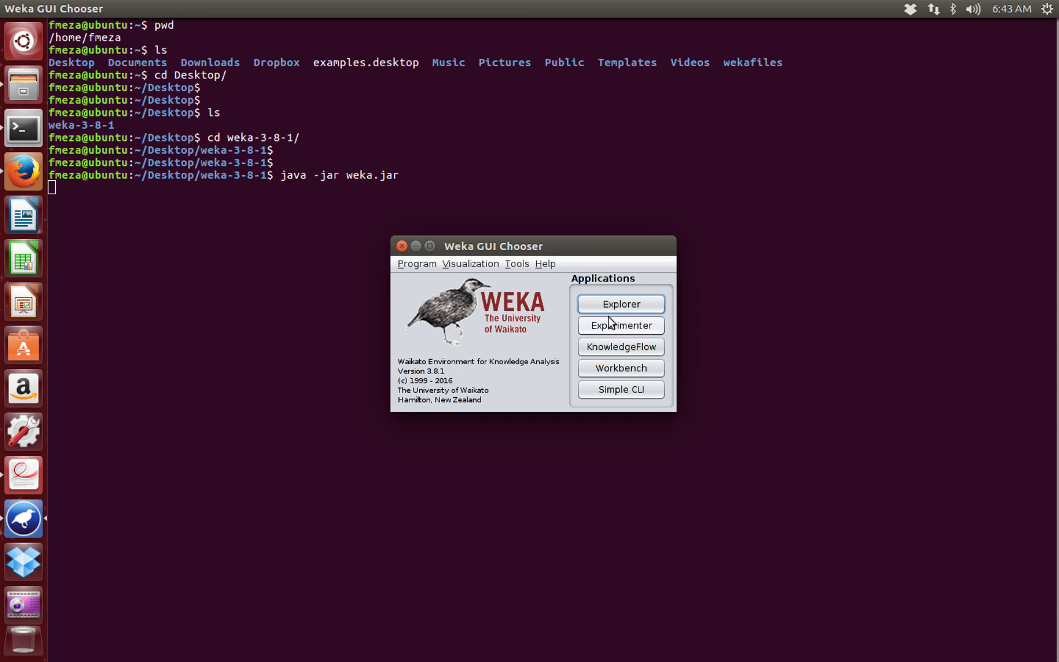
click(637, 306)
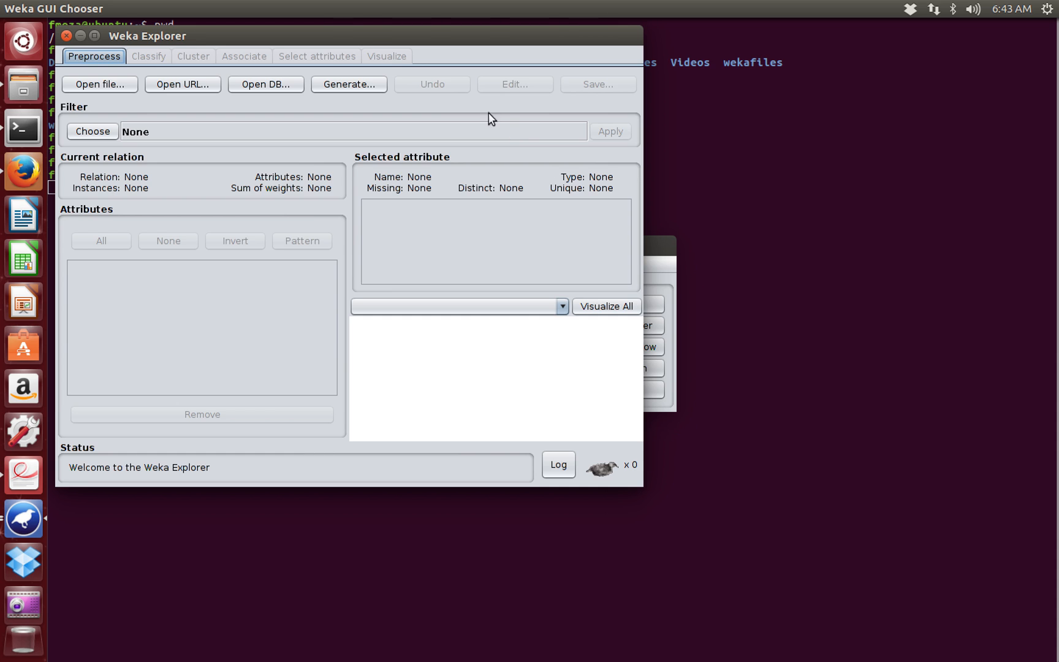
drag(361, 34, 353, 29)
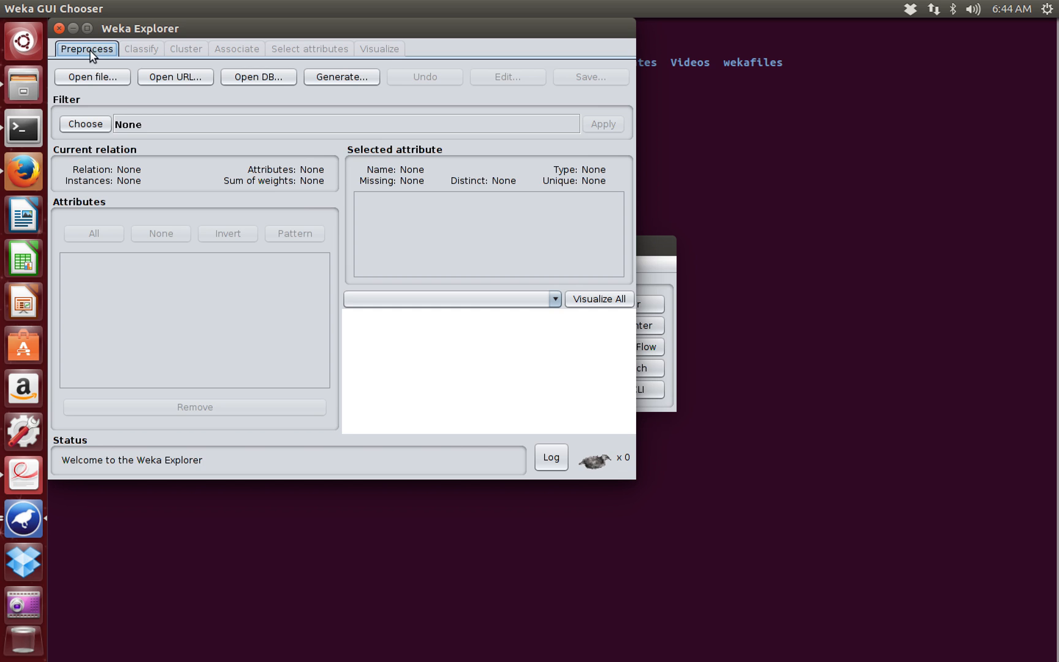
Load the weather.nominal.arff dataset from the Desktop's weka-3-8-1/data folder into the Explorer
click(118, 81)
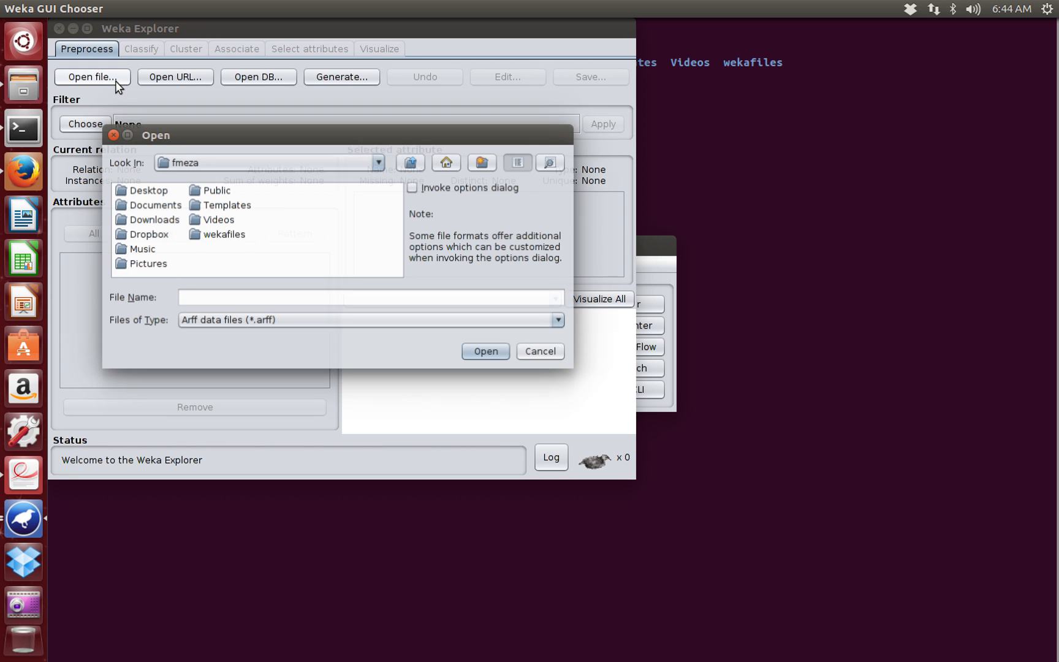
double_click(155, 195)
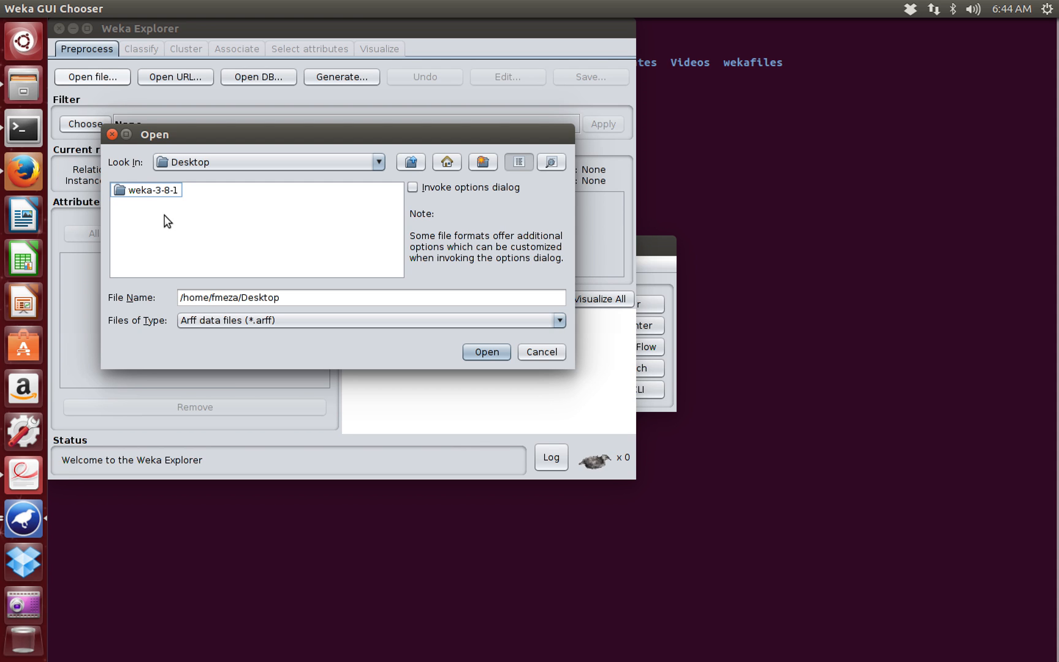
double_click(153, 191)
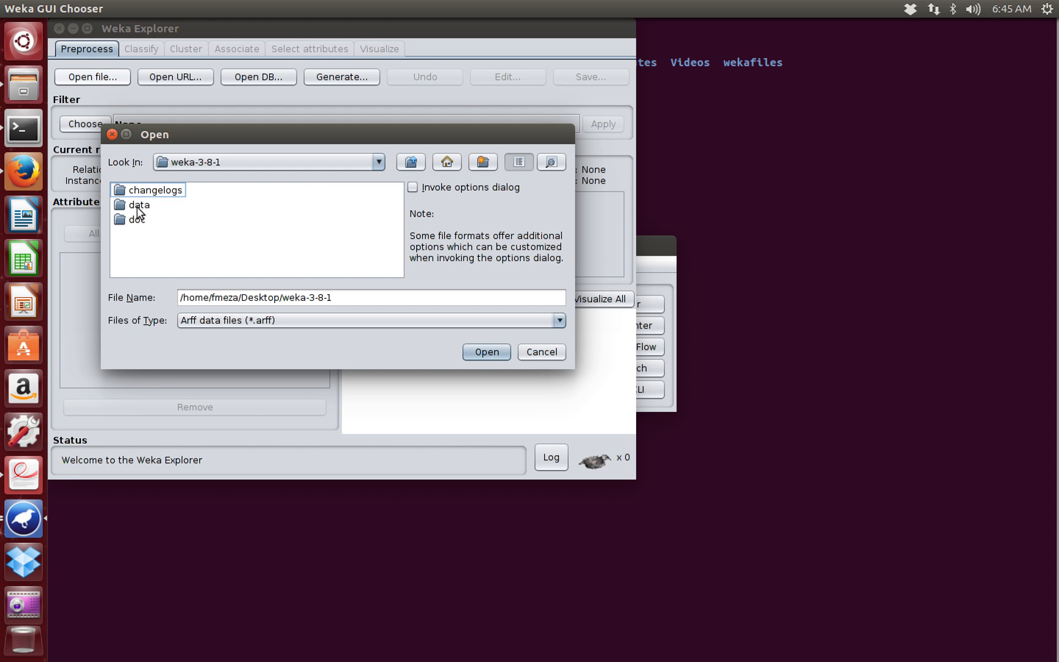
double_click(138, 208)
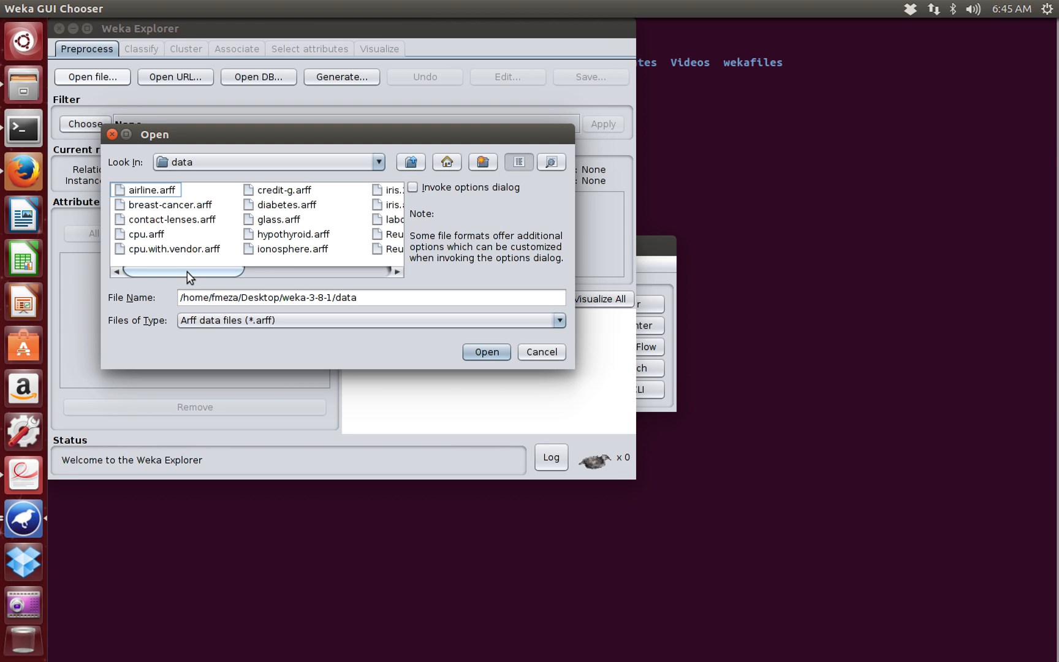
drag(187, 273, 349, 269)
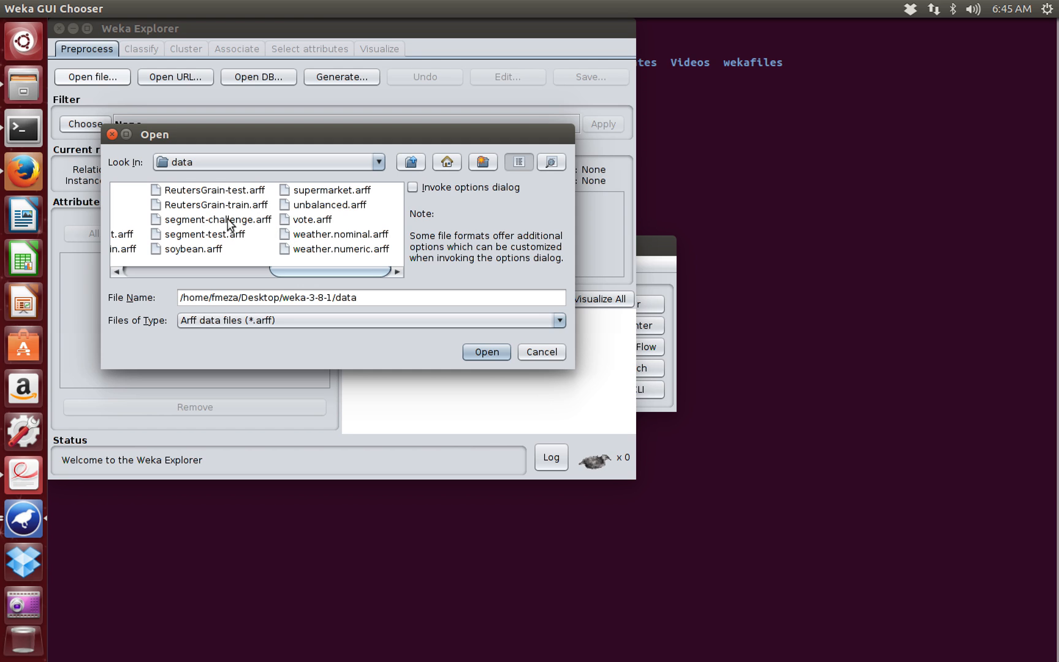
double_click(305, 235)
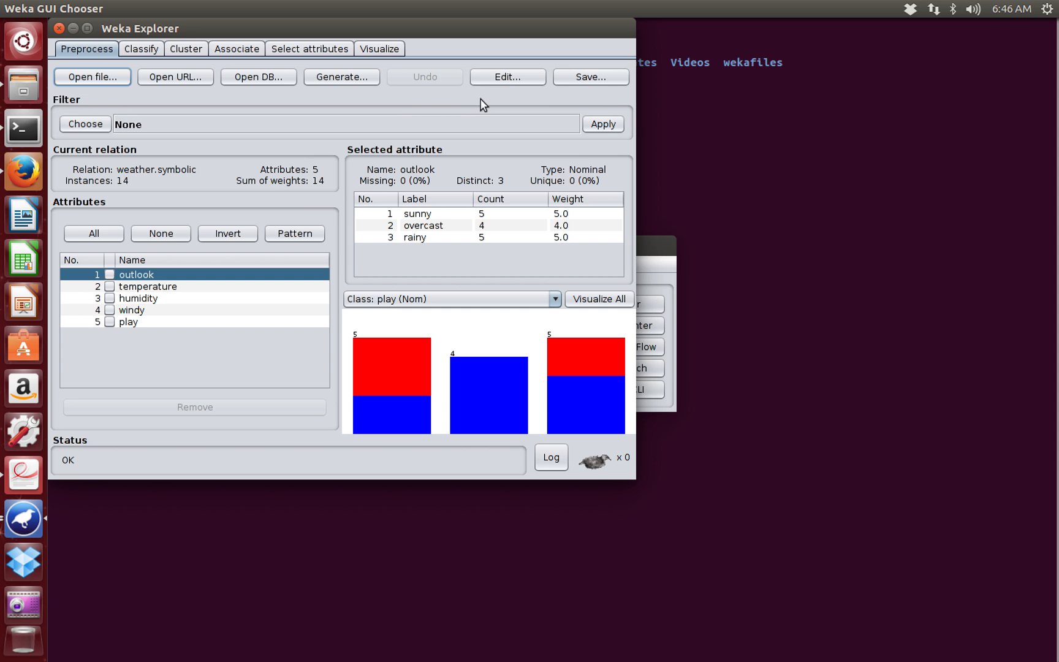
Open the nominal weather dataset in the data viewer, place it beside the Explorer to review the instances, and close it
click(525, 79)
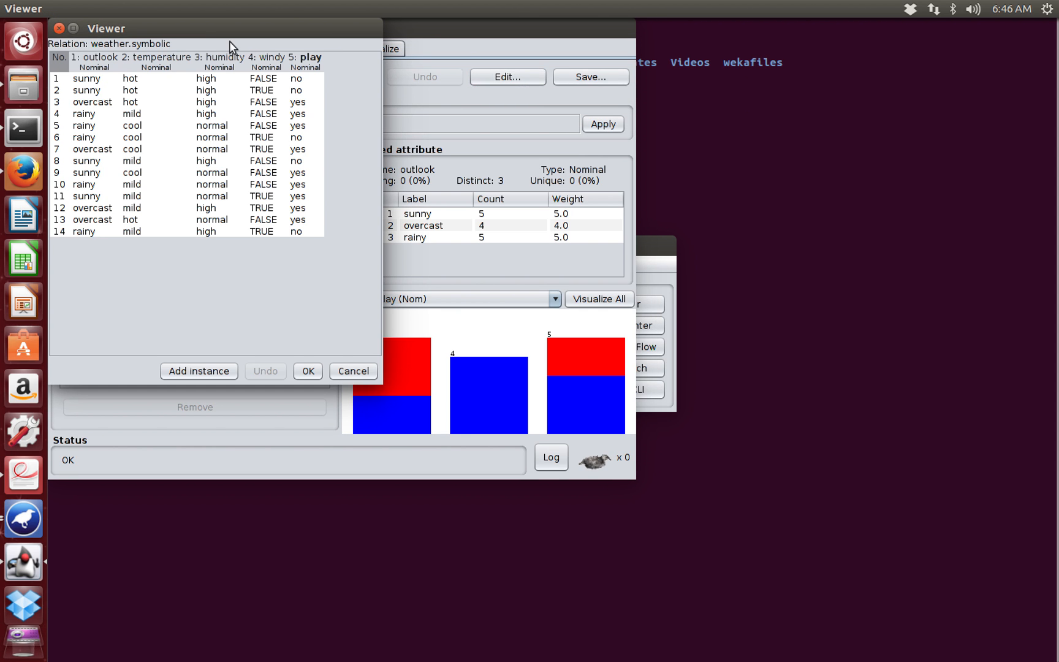
drag(196, 28, 787, 32)
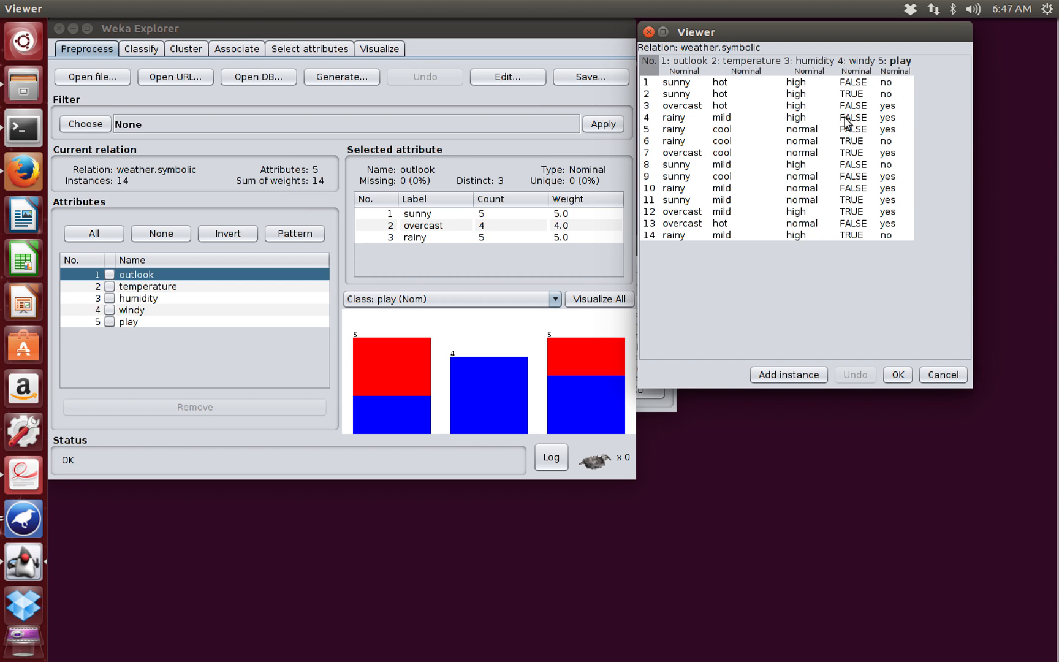
click(647, 31)
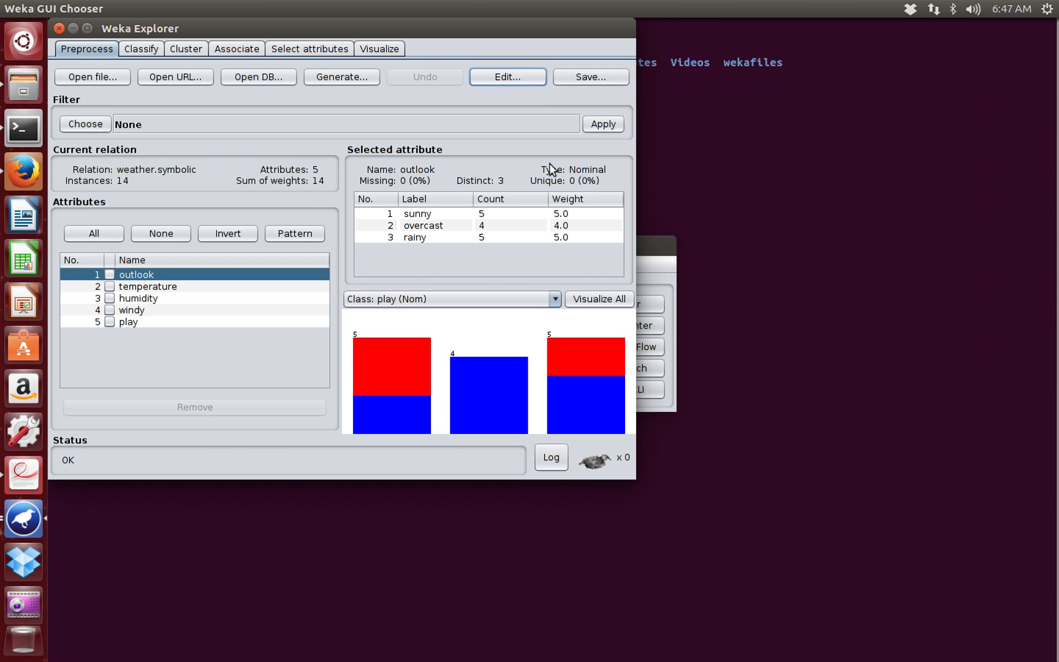
Check the available class attributes, keep play (Nom) as the class, and display the play attribute's distribution
click(555, 300)
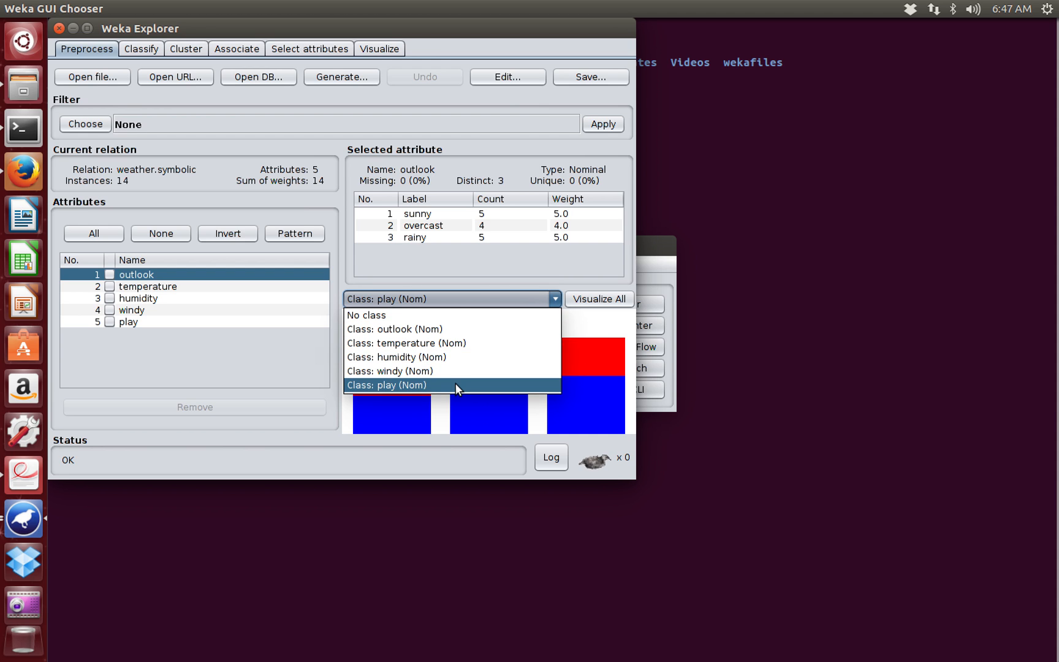
click(429, 386)
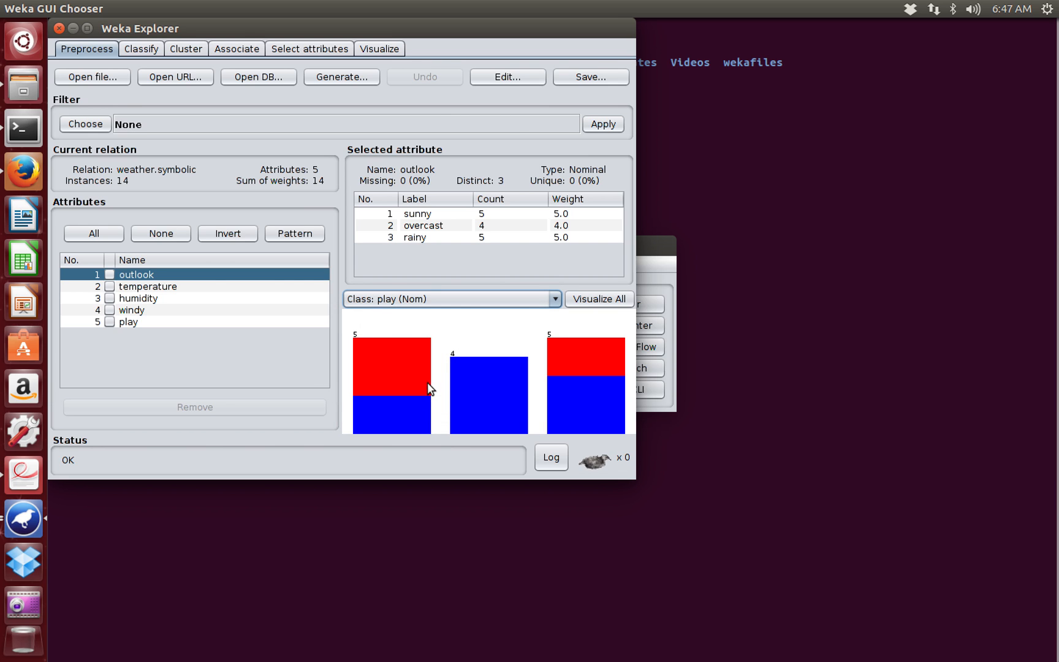
click(208, 322)
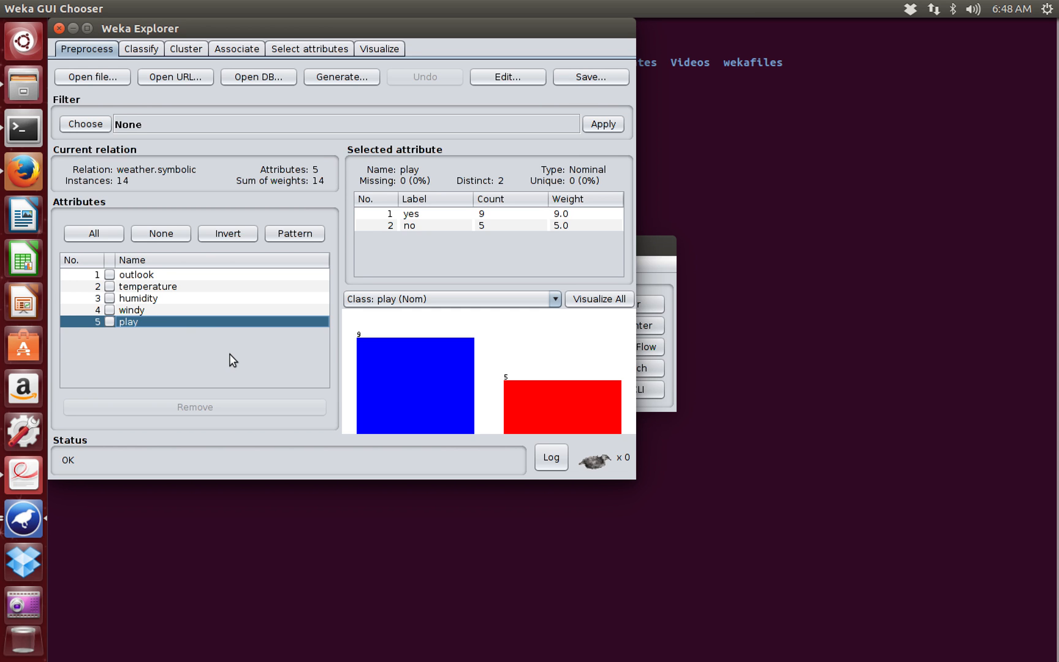
Compare the humidity attribute's statistics with the raw instances in the data viewer beside the Explorer, and close the viewer
click(500, 82)
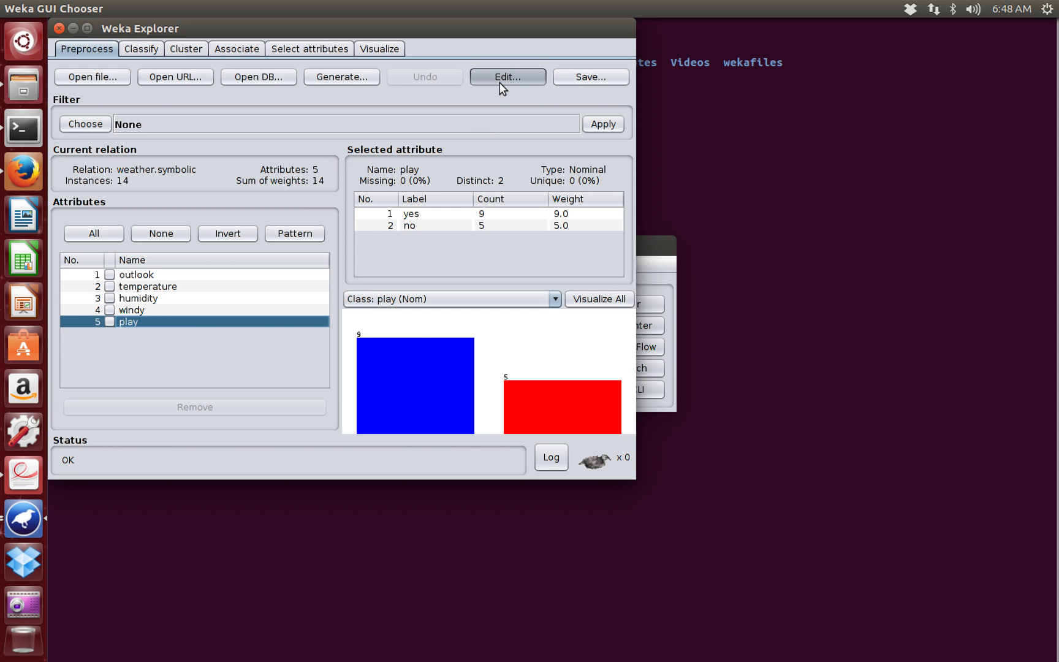
drag(251, 28, 833, 30)
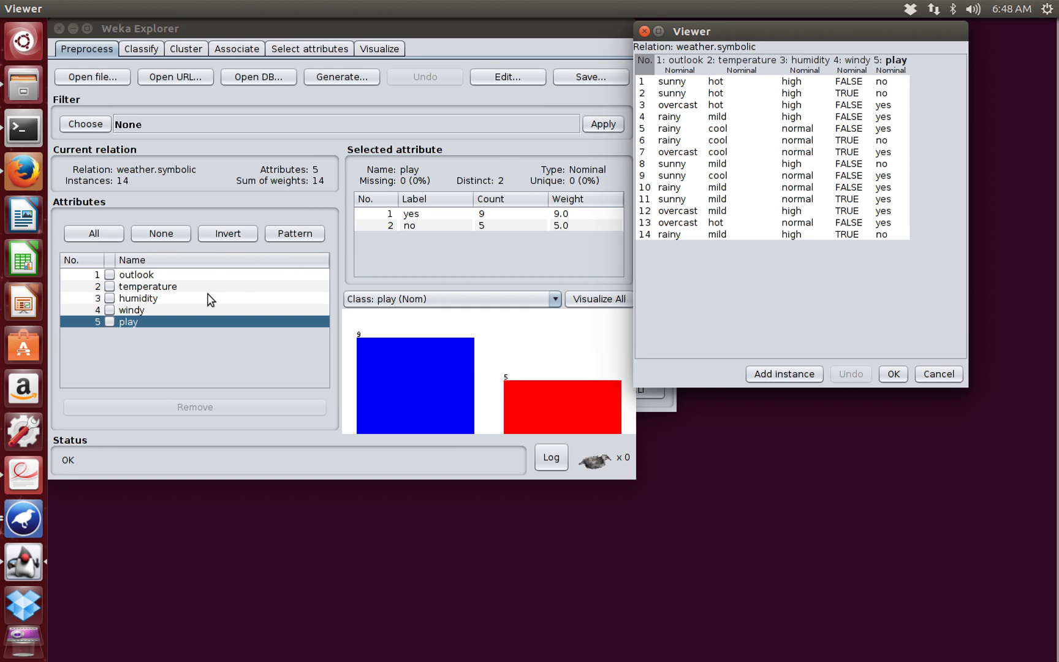
click(147, 298)
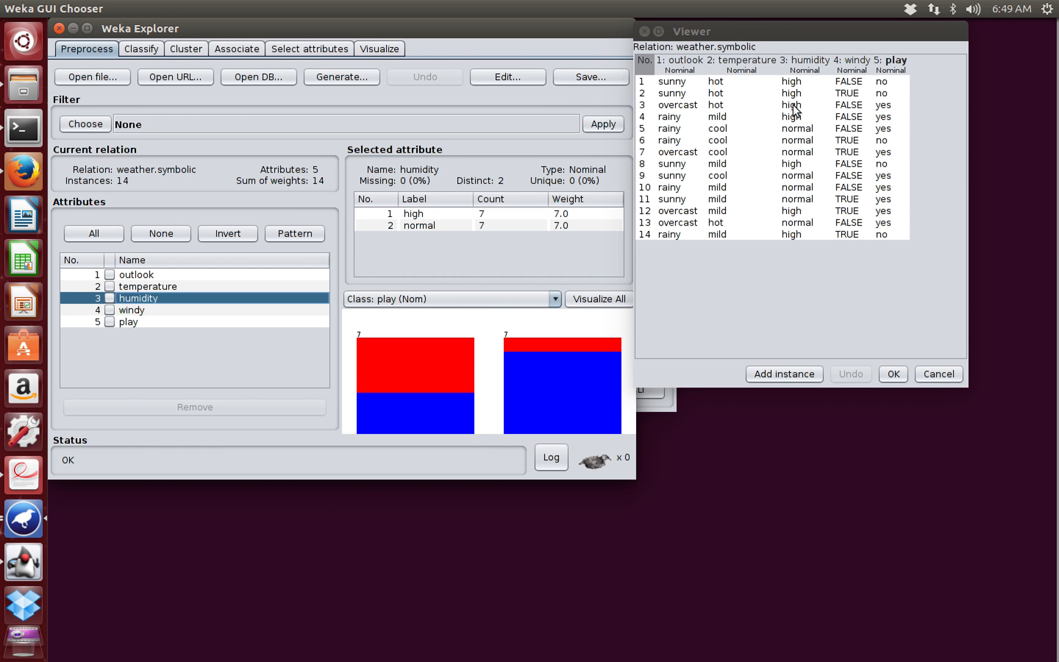
click(637, 32)
click(641, 32)
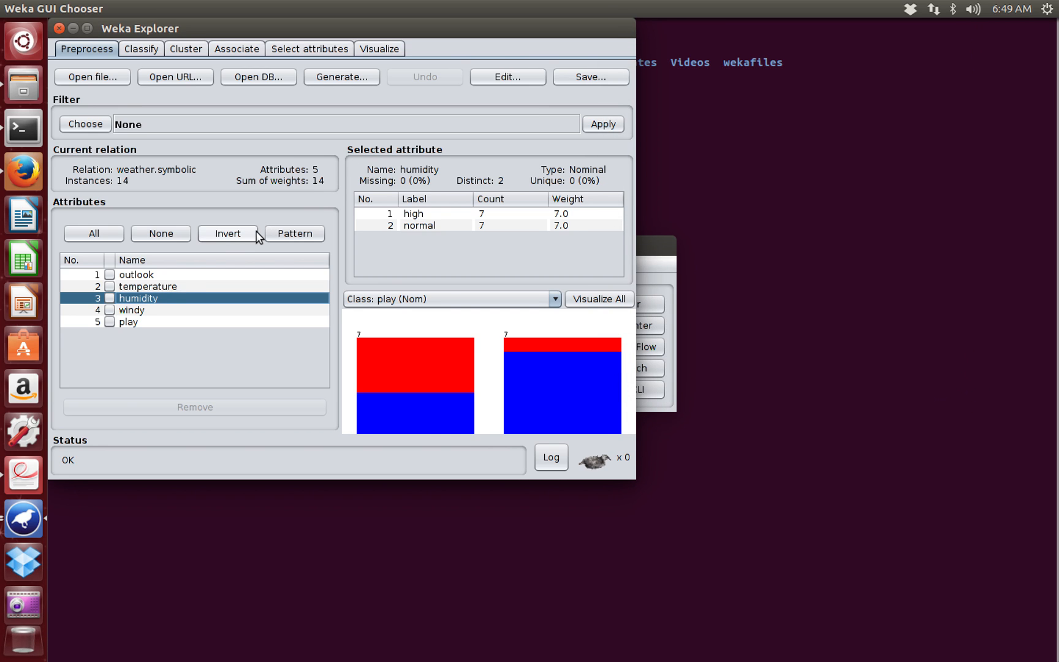
Examine the value counts and class distribution charts of the temperature, play, windy and humidity attributes
click(177, 286)
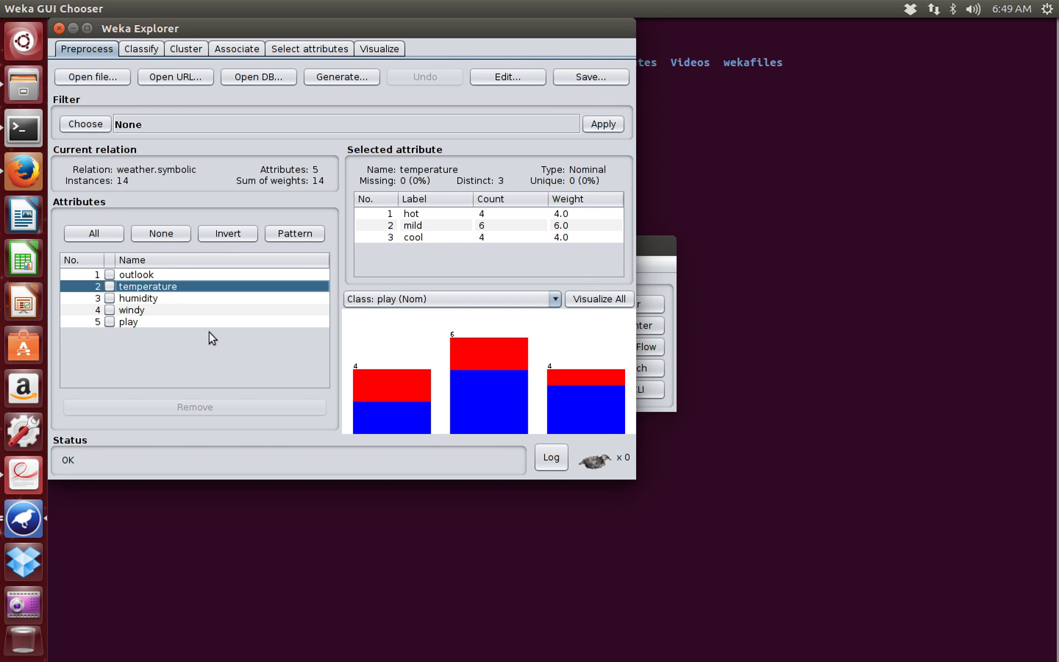
click(169, 321)
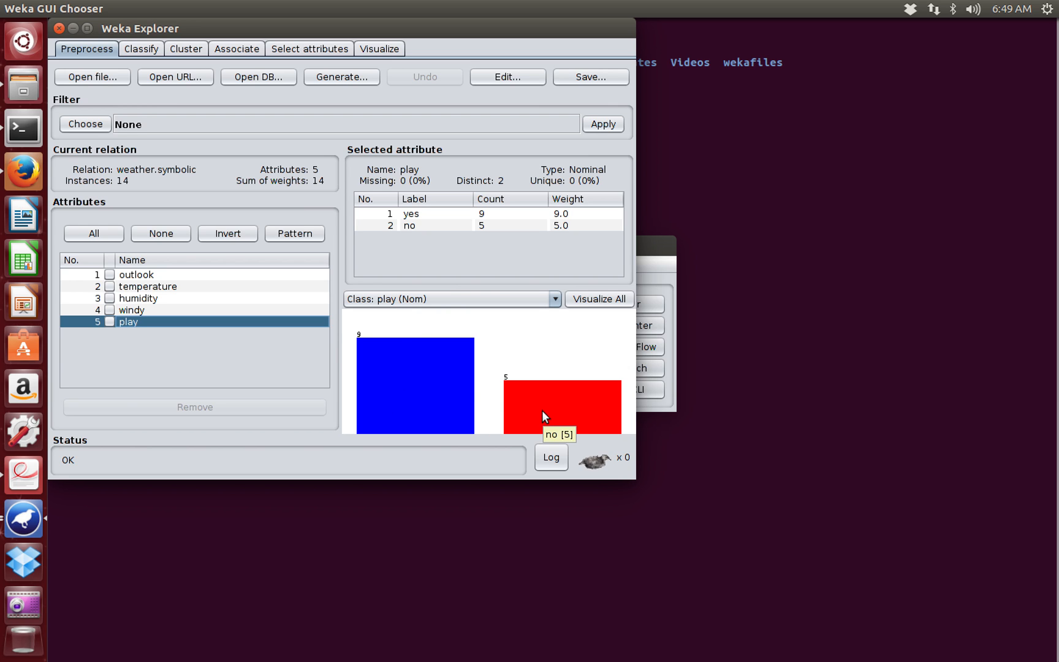
mouse_move(511, 397)
mouse_move(427, 398)
click(141, 310)
click(137, 297)
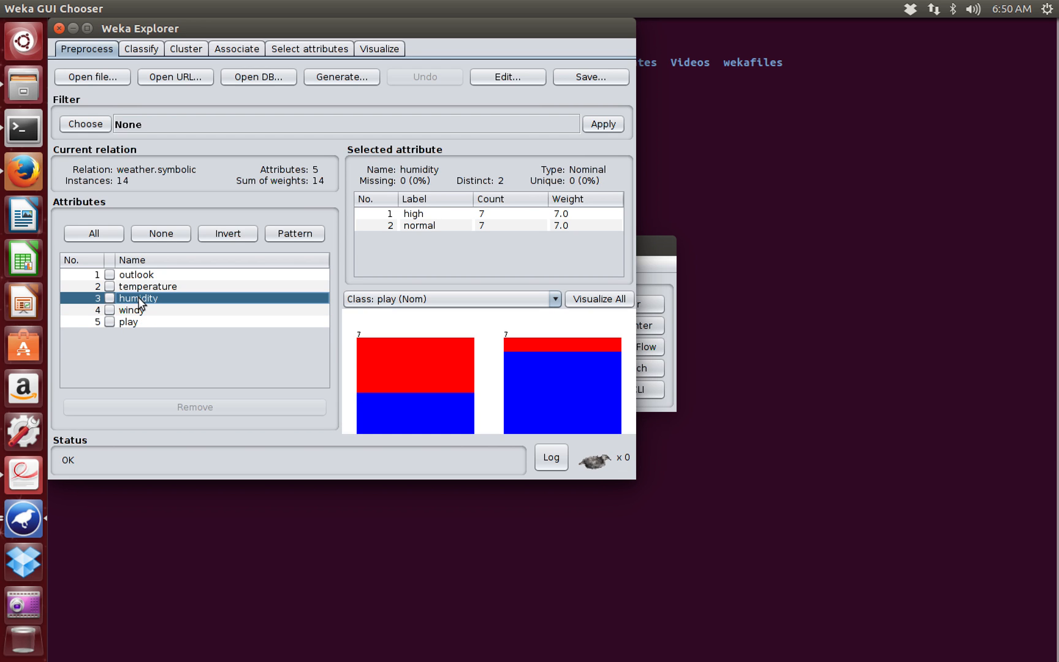
click(137, 289)
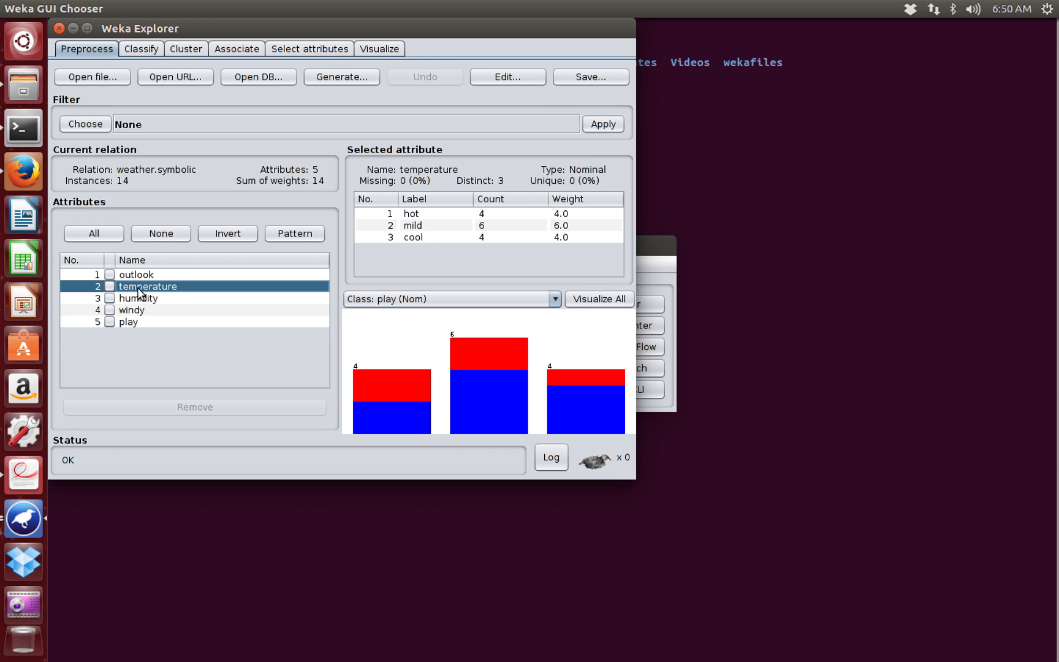
click(139, 298)
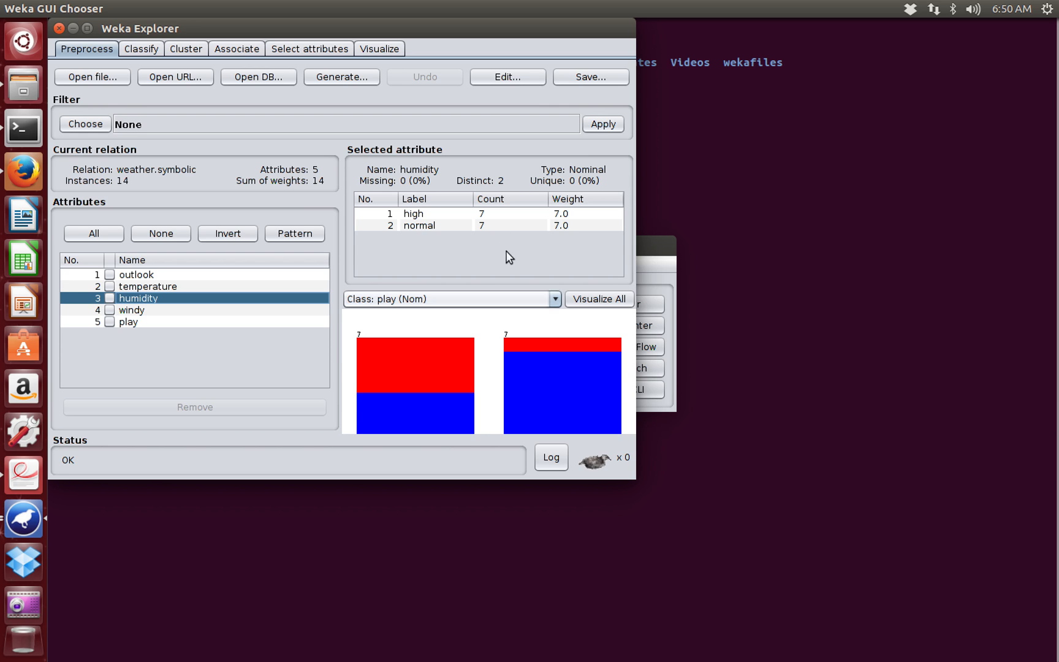
Reopen the nominal weather data in the viewer beside the Explorer, check the humidity and play values, and close it
click(490, 81)
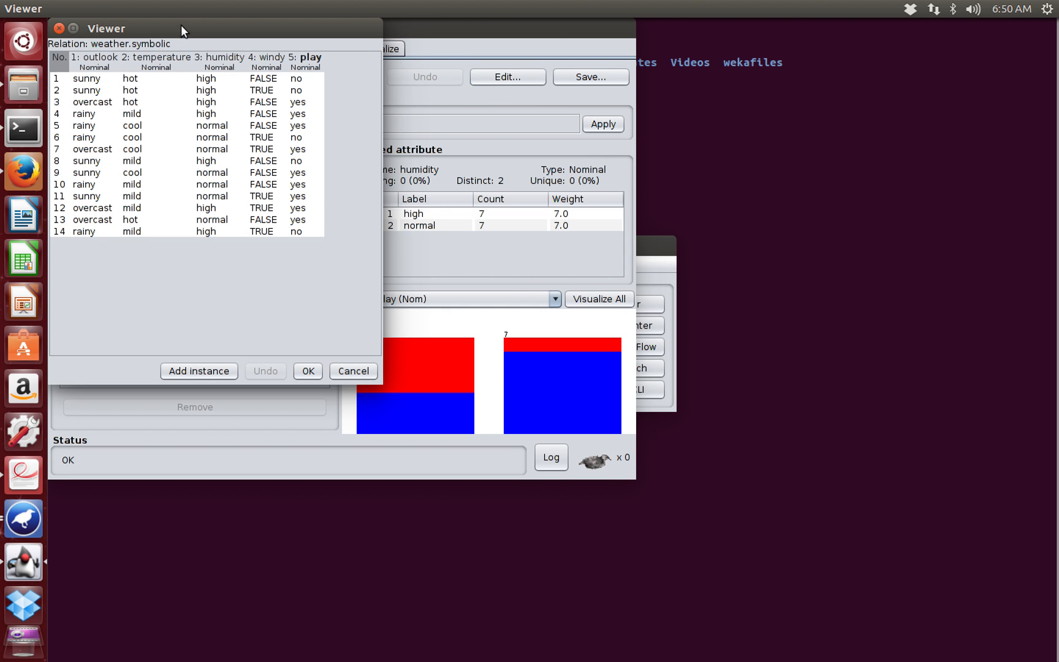
drag(179, 24, 770, 32)
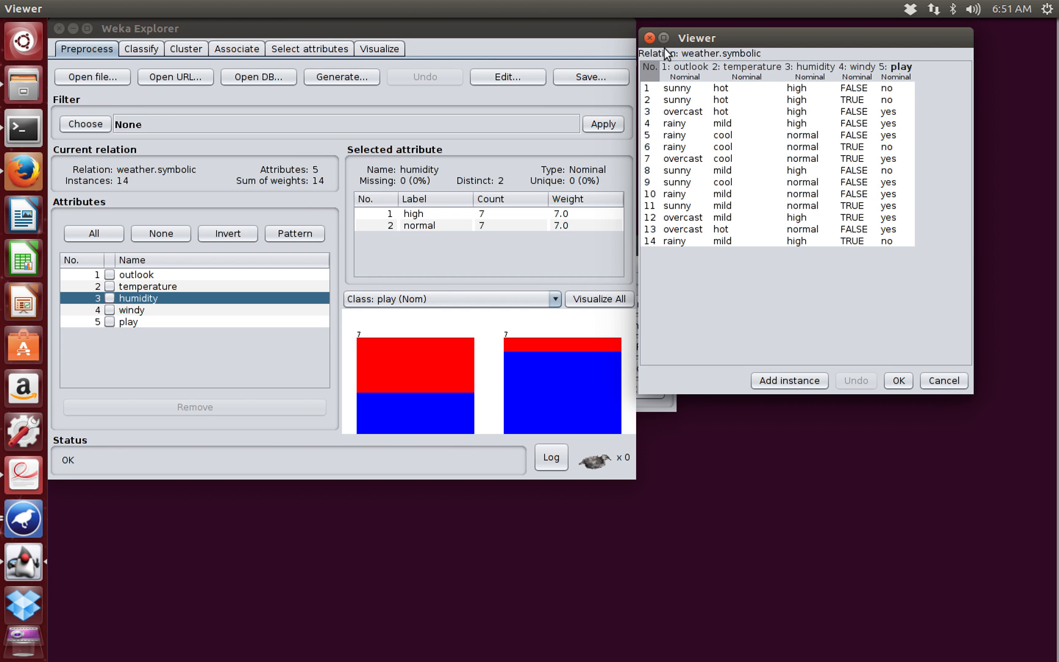
click(650, 38)
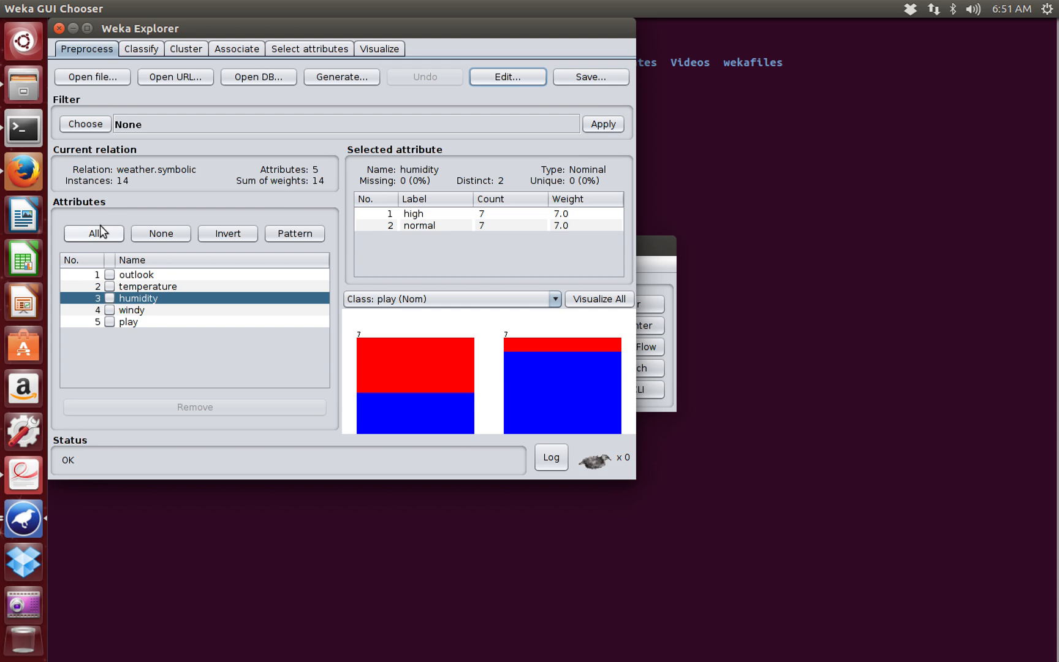
Load the weather.numeric.arff dataset and view the statistics of its windy, humidity, temperature and outlook attributes in turn
click(102, 78)
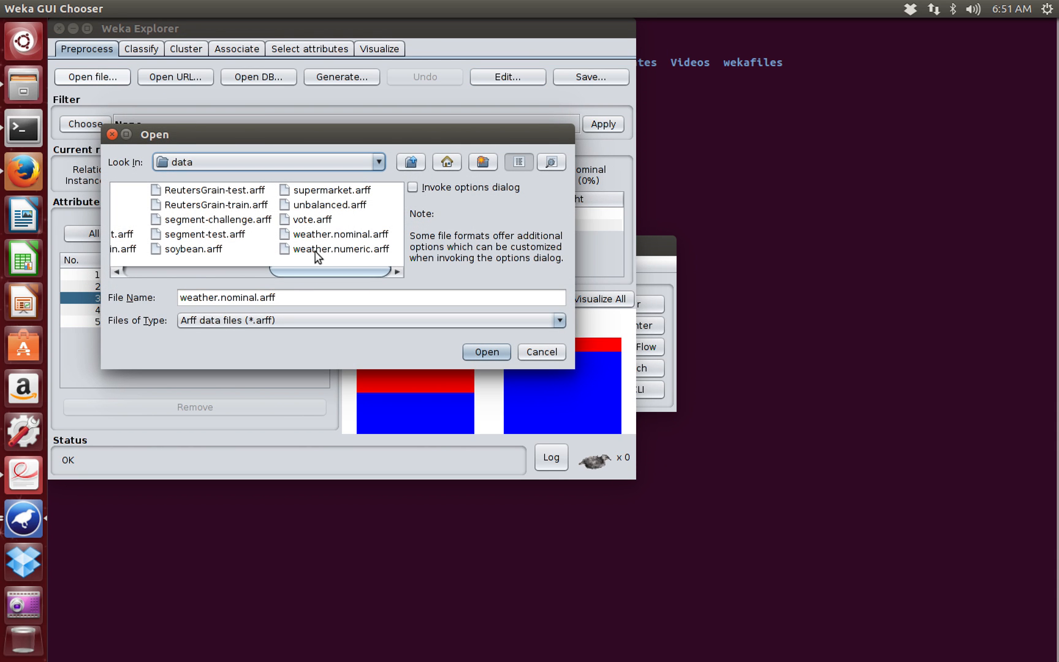
double_click(326, 249)
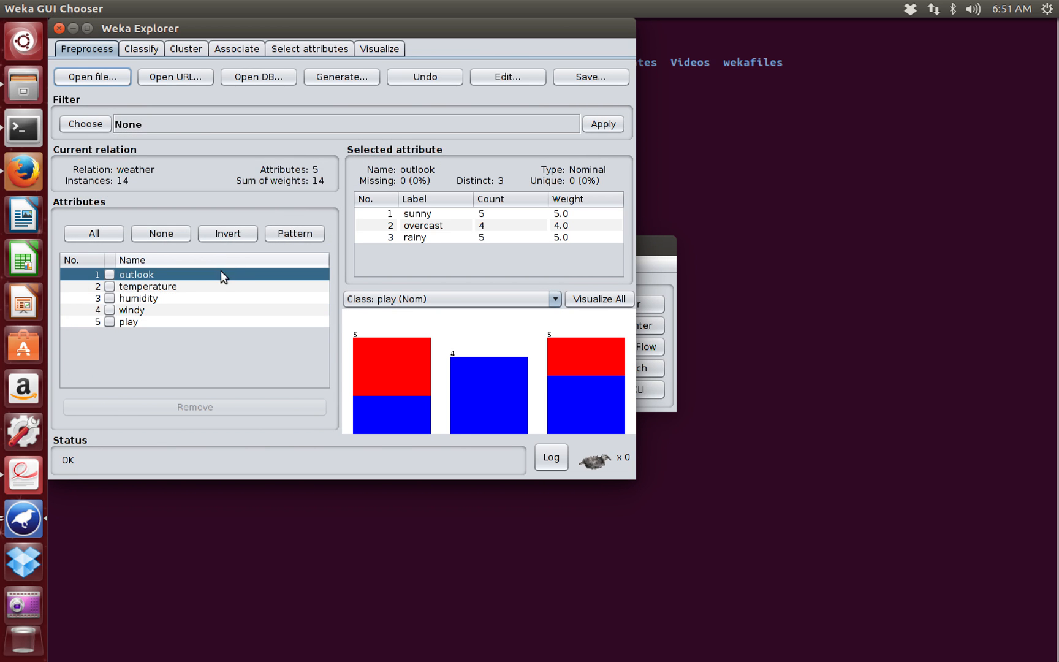
click(164, 311)
click(161, 299)
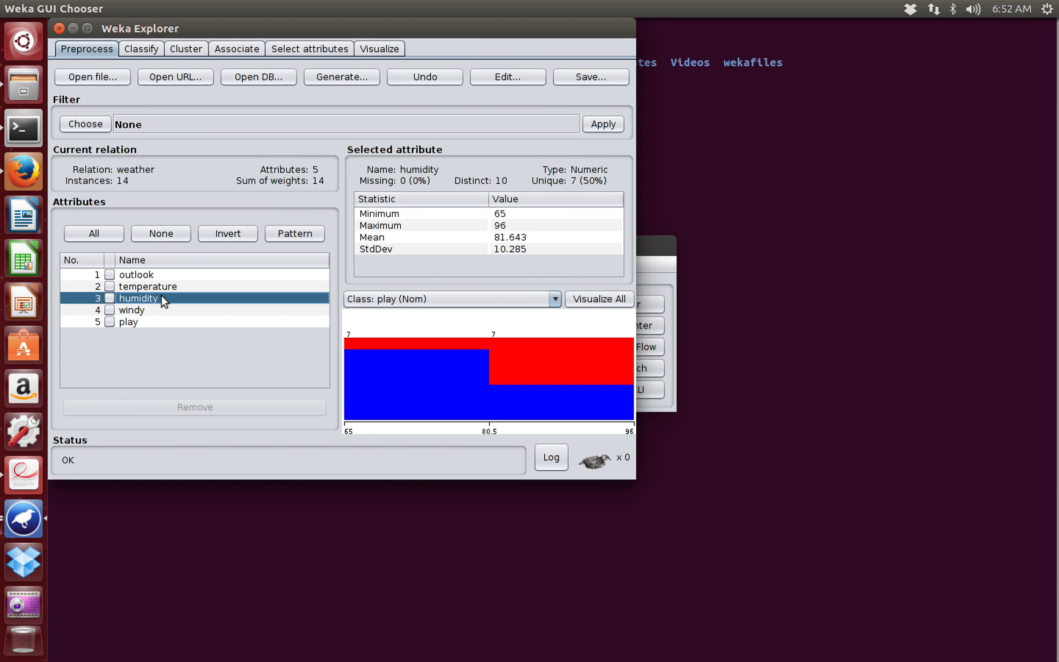
click(163, 287)
click(162, 277)
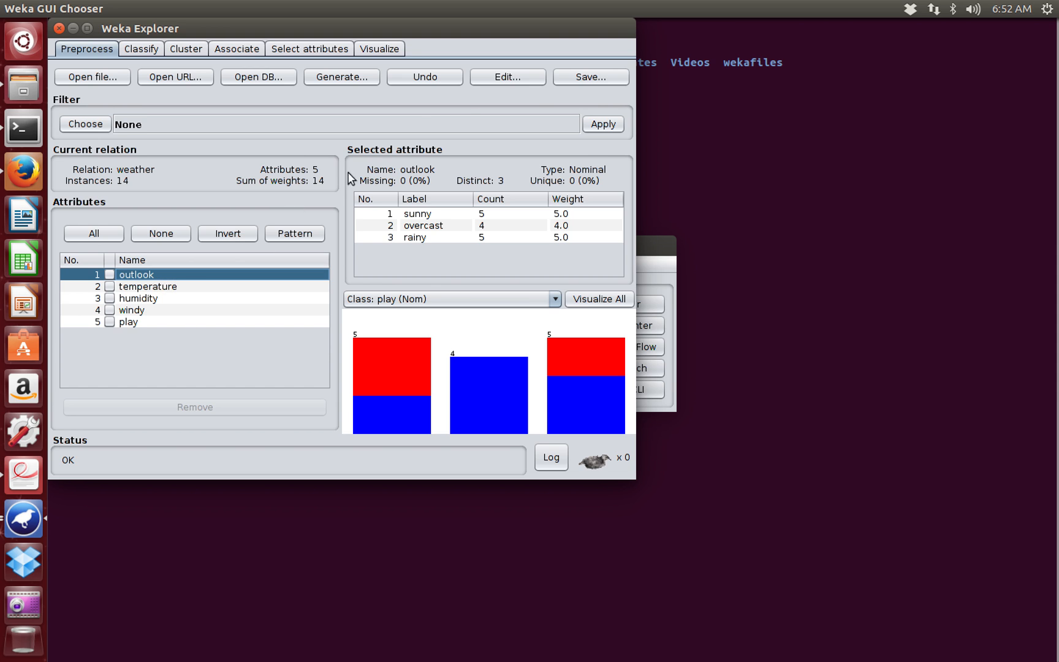
Open the numeric weather data in the viewer beside the Explorer and display the temperature attribute's statistics for comparison
click(485, 82)
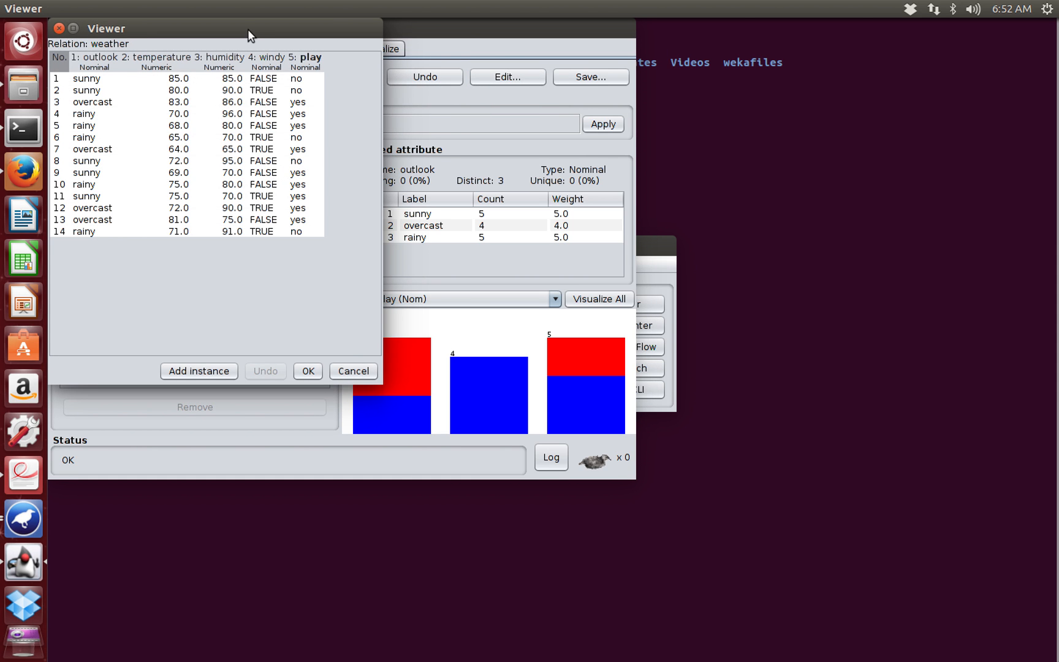
drag(248, 29, 834, 23)
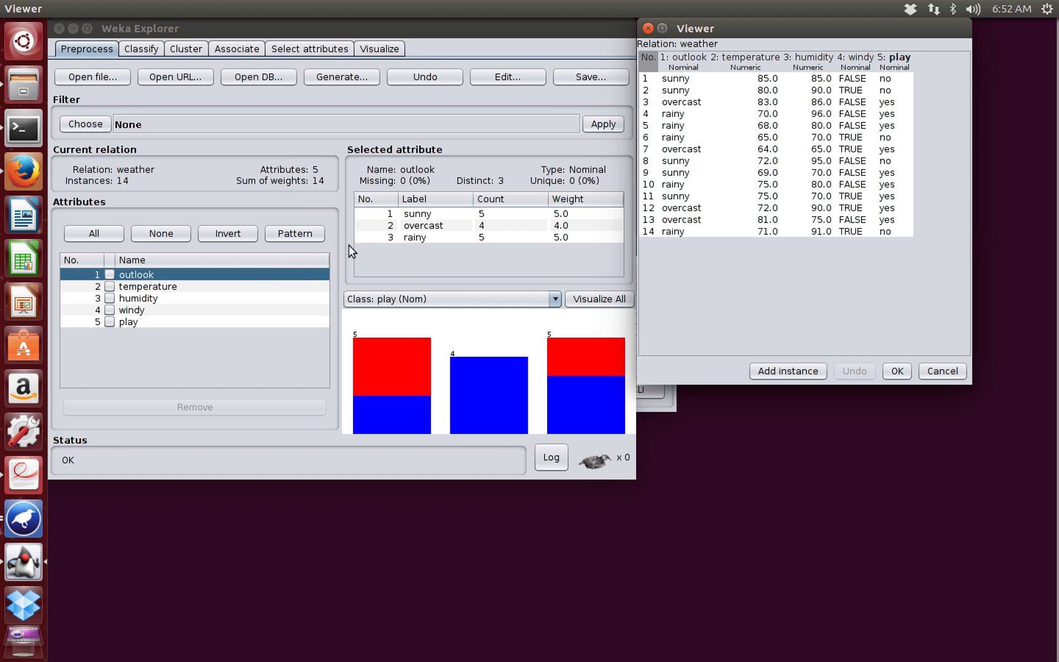
click(196, 288)
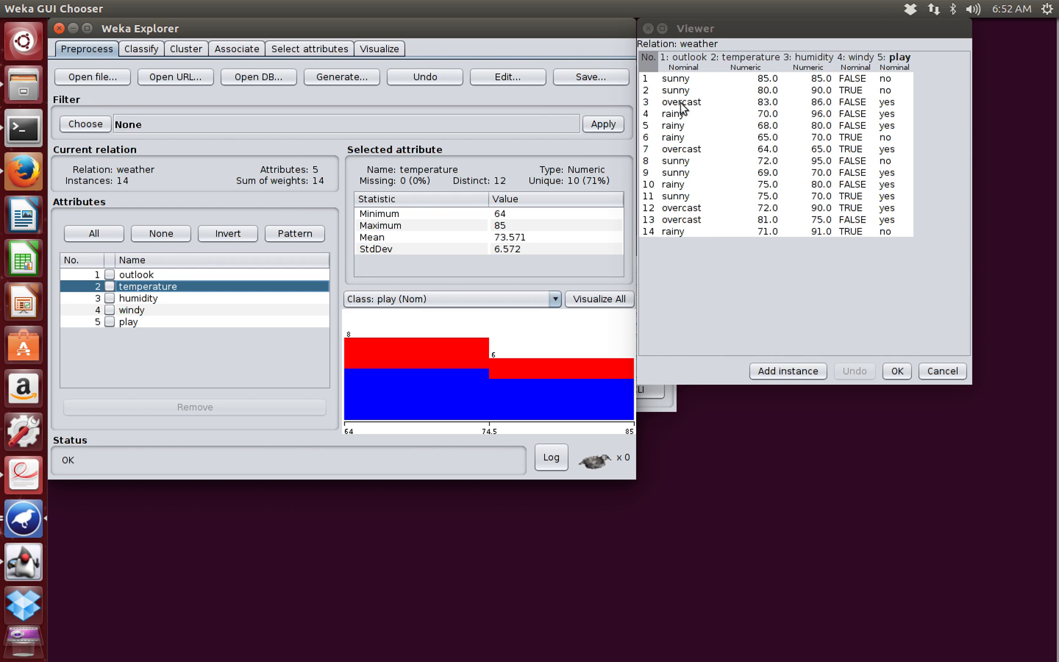
Inspect the allowed values for outlook in instance 12 and play in instance 11, keeping both cells as they are
click(698, 210)
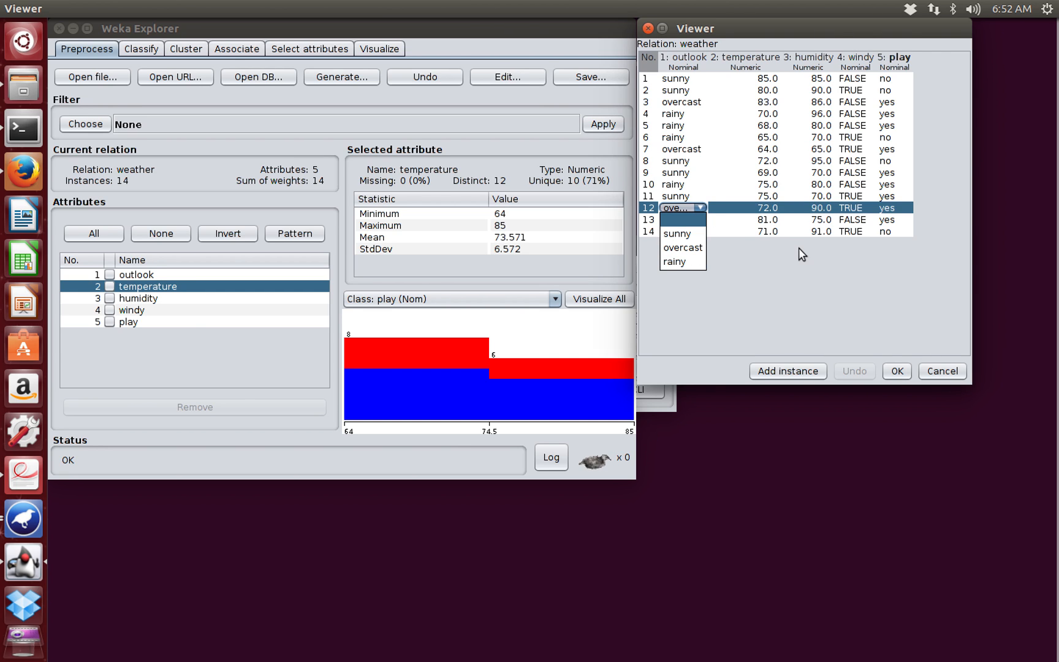
click(869, 291)
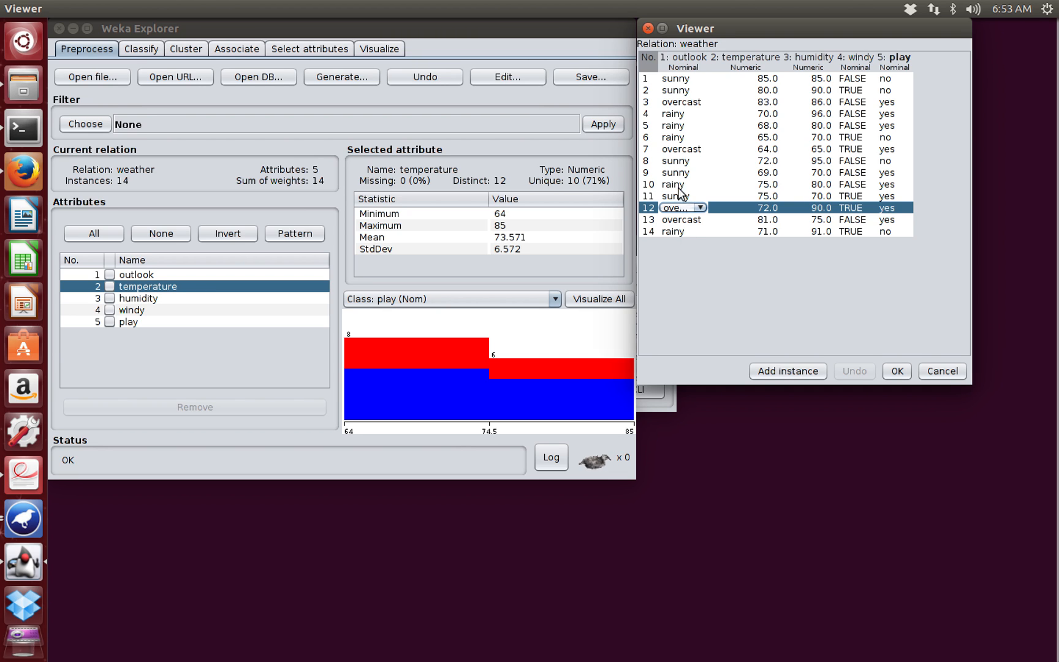
click(892, 195)
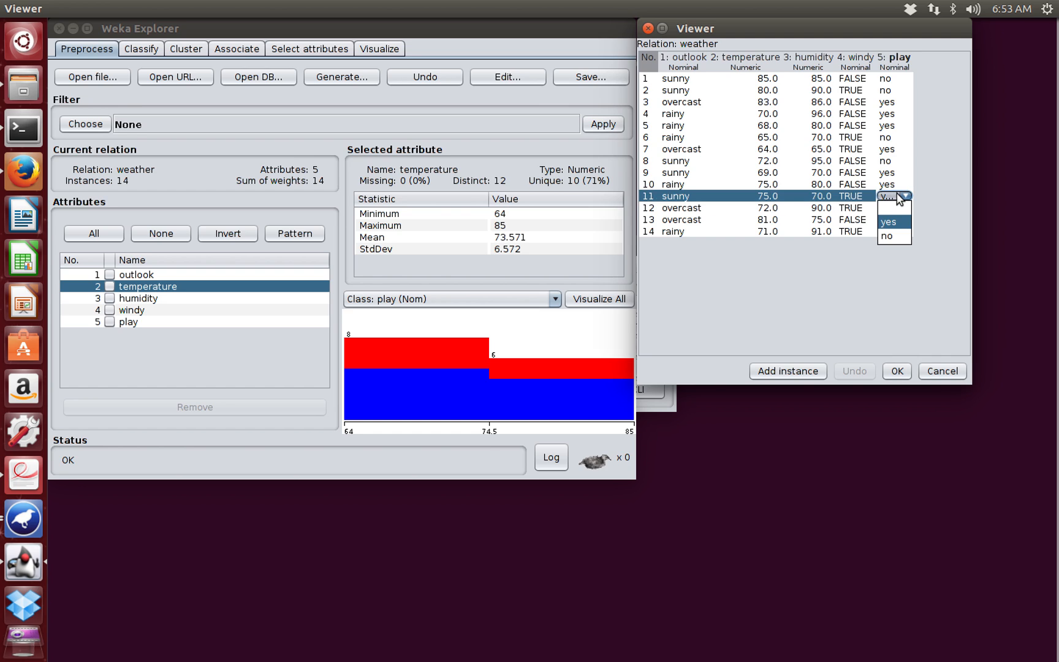
click(936, 196)
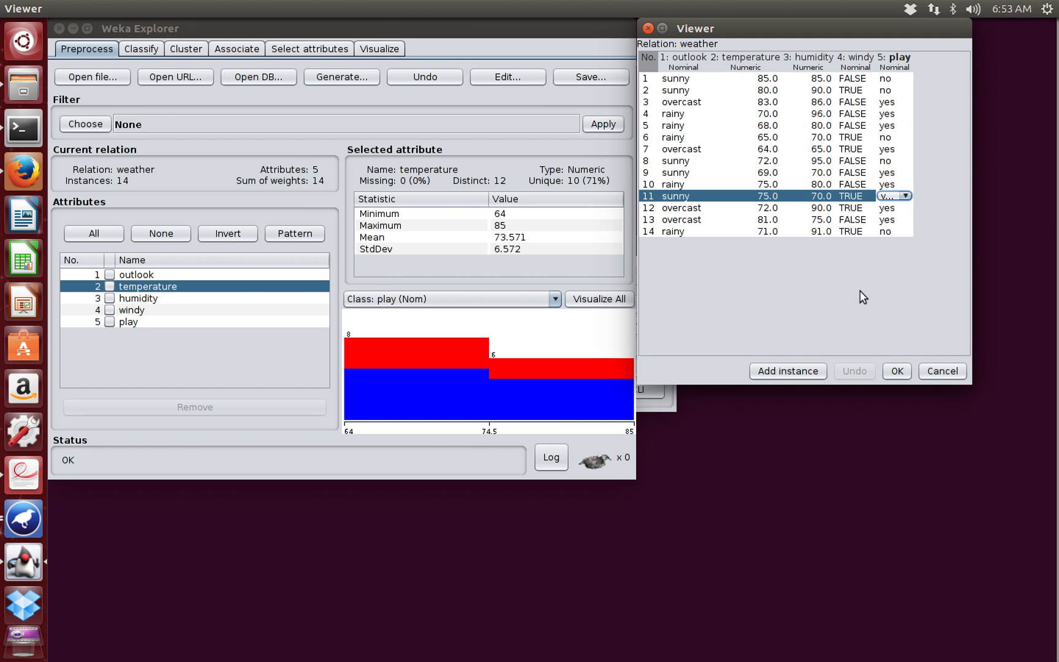
Close the numeric weather data viewer without changes and display the humidity and play attribute statistics
click(939, 373)
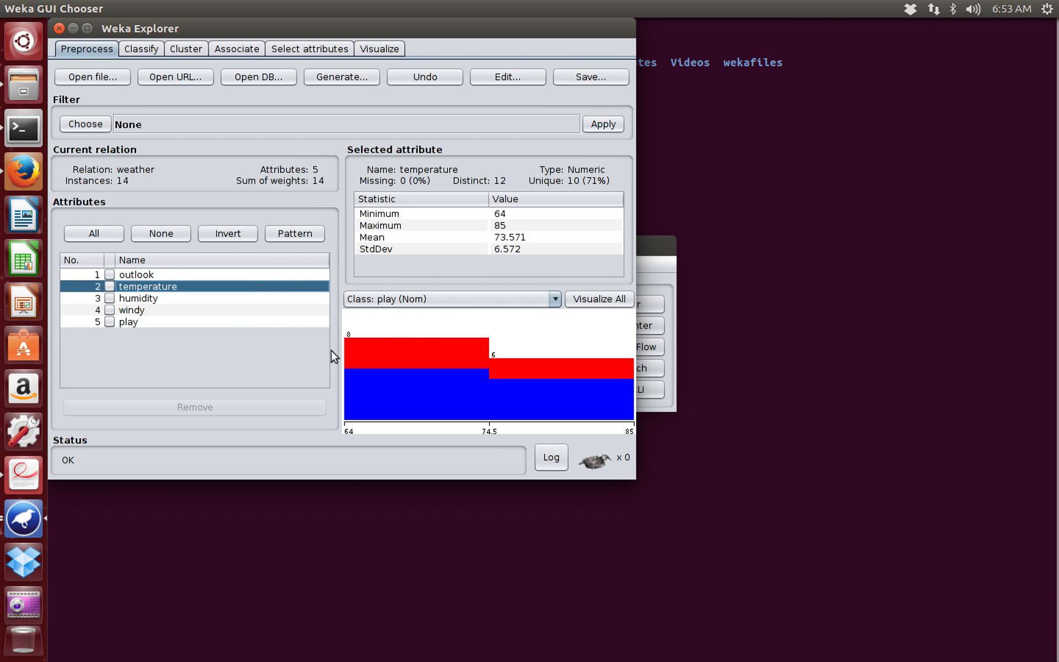
click(204, 301)
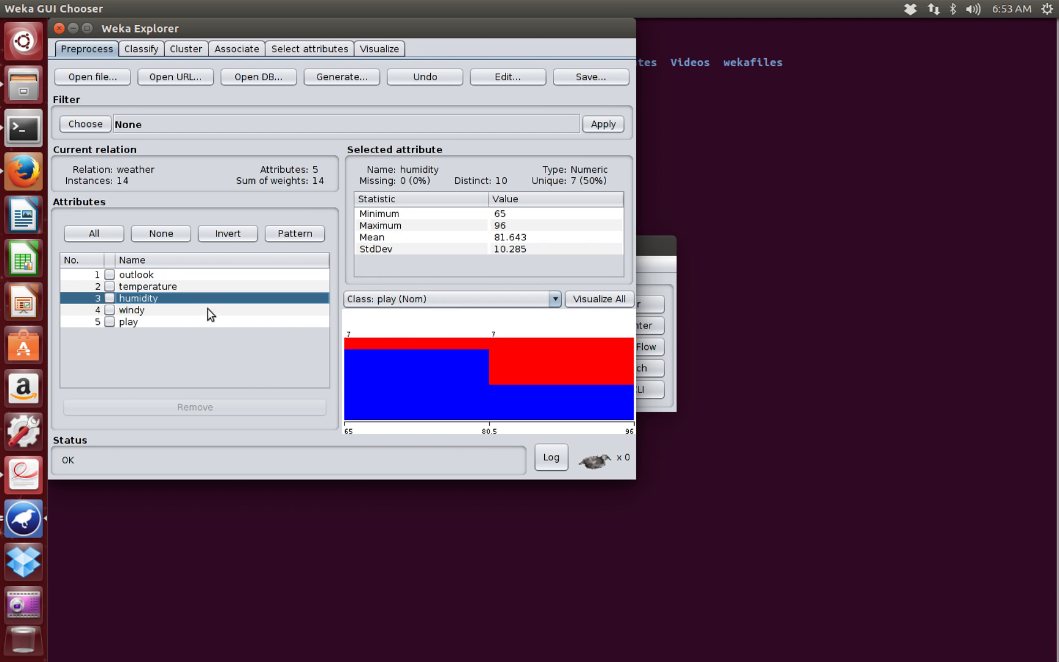
click(192, 322)
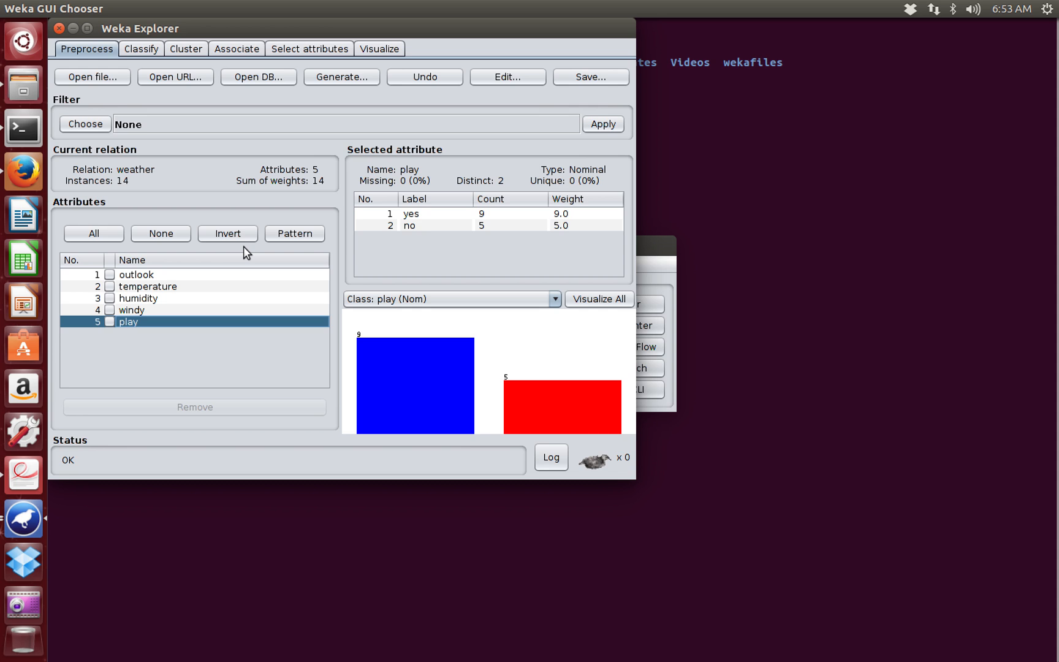
Load the glass.arff dataset into the Explorer and display the statistics of its Type attribute
click(96, 80)
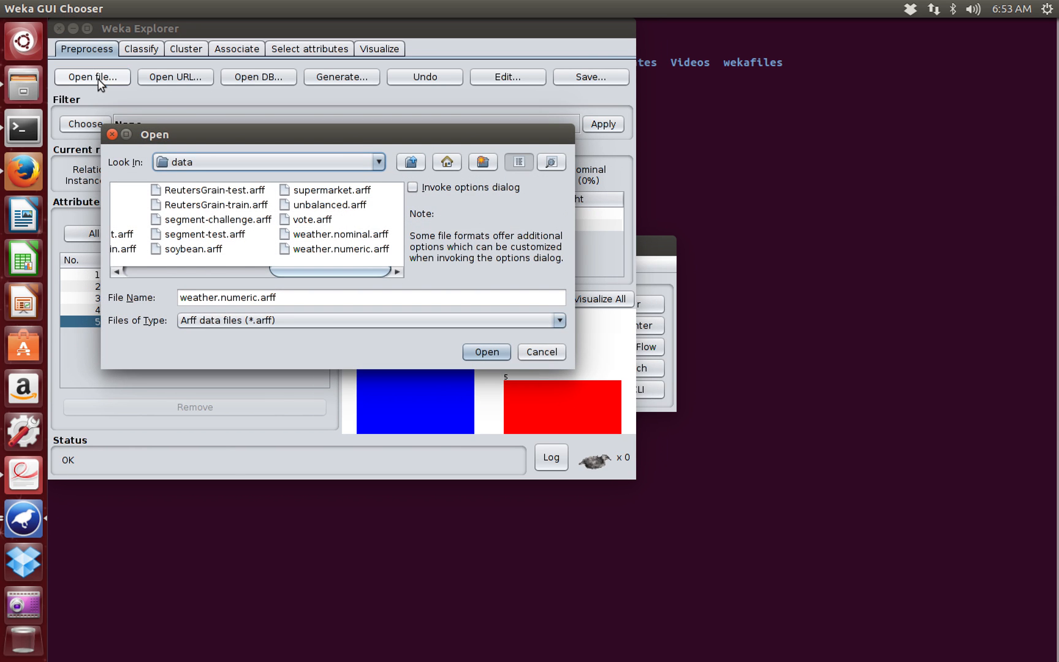
click(225, 274)
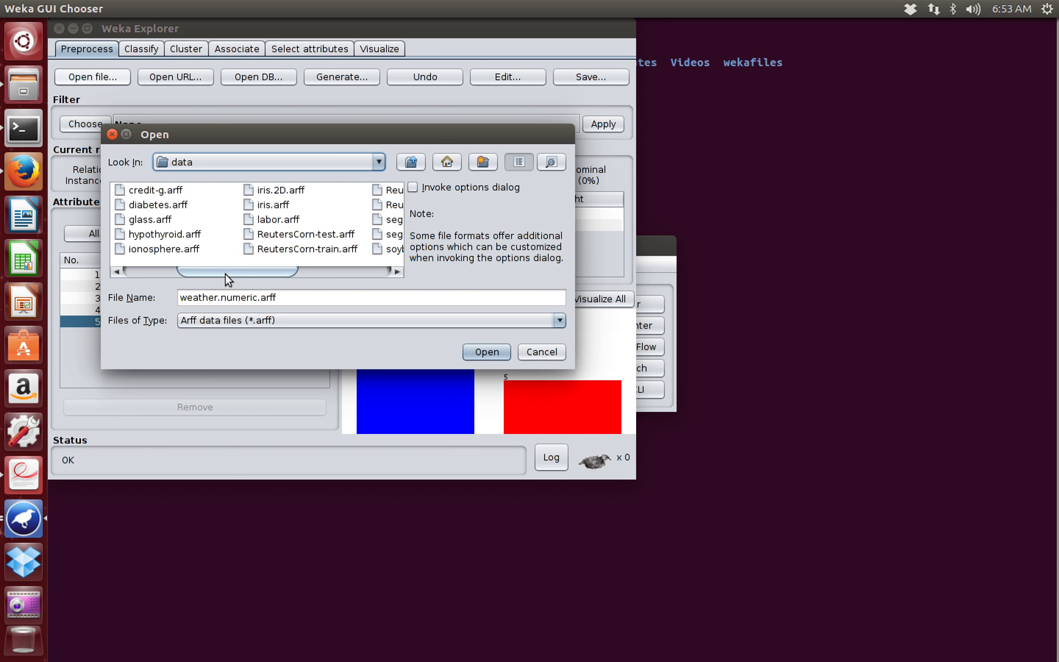
drag(215, 274, 176, 271)
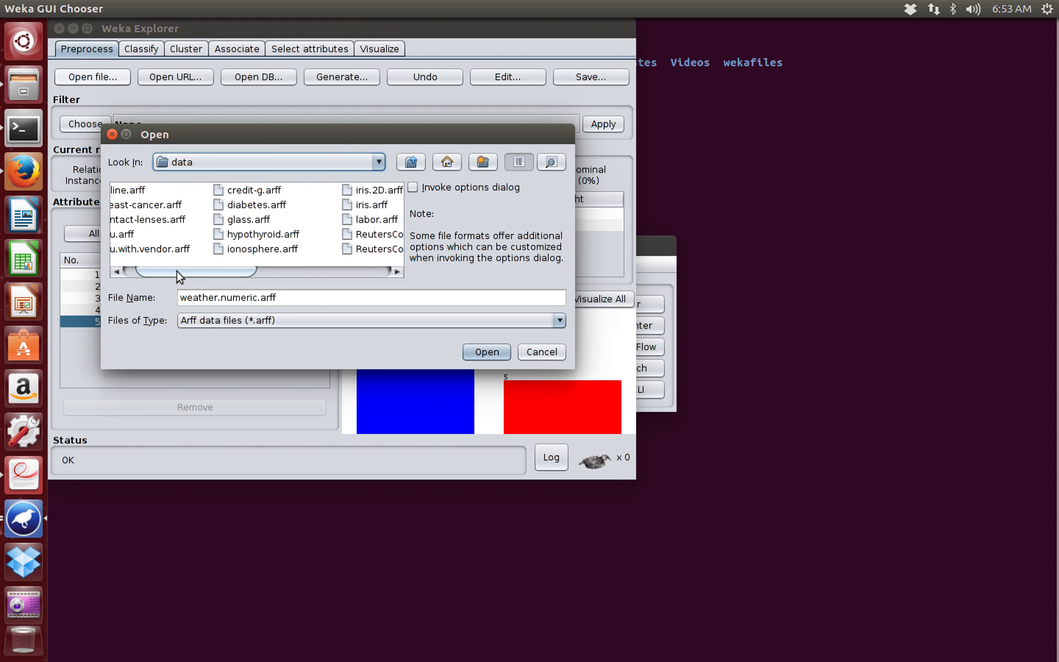
double_click(249, 220)
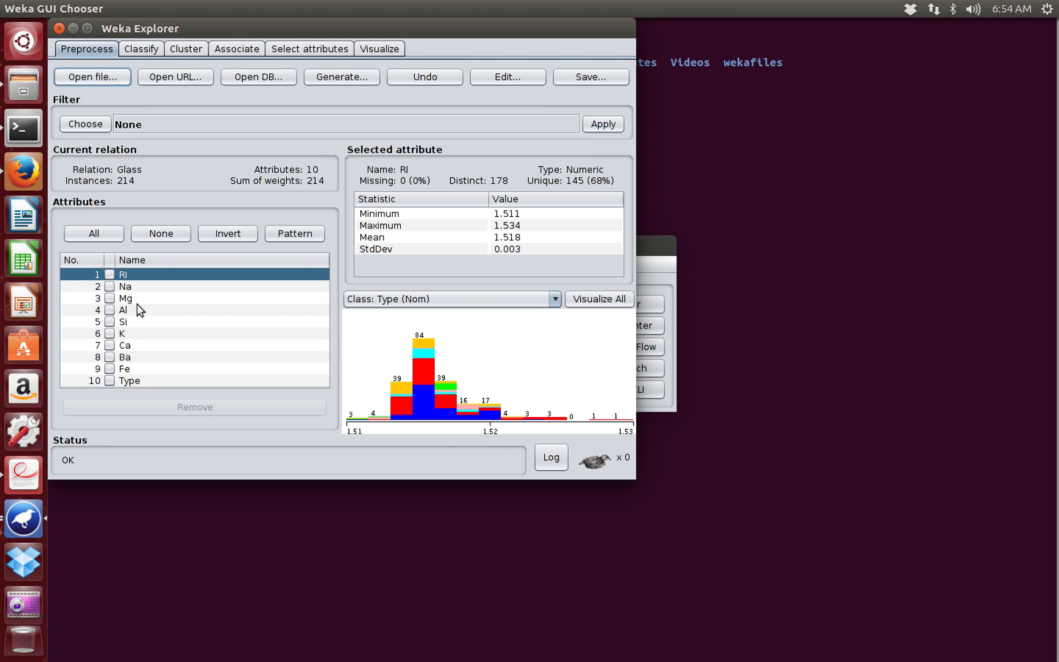
click(143, 381)
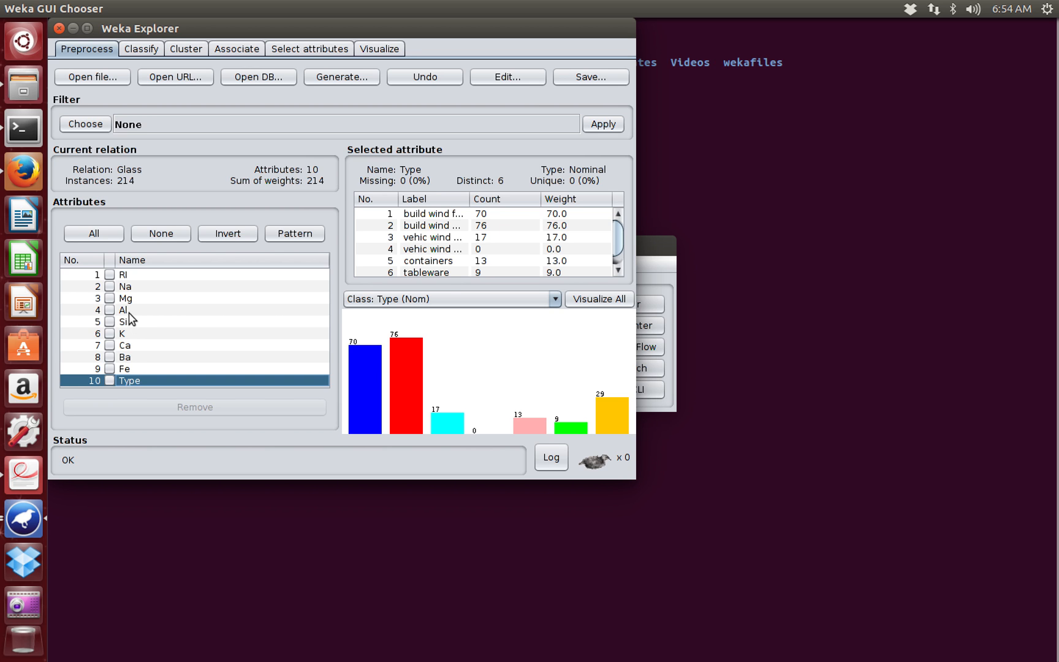
Switch to the file manager and open the data folder inside weka-3-8-1 on the Desktop
click(27, 92)
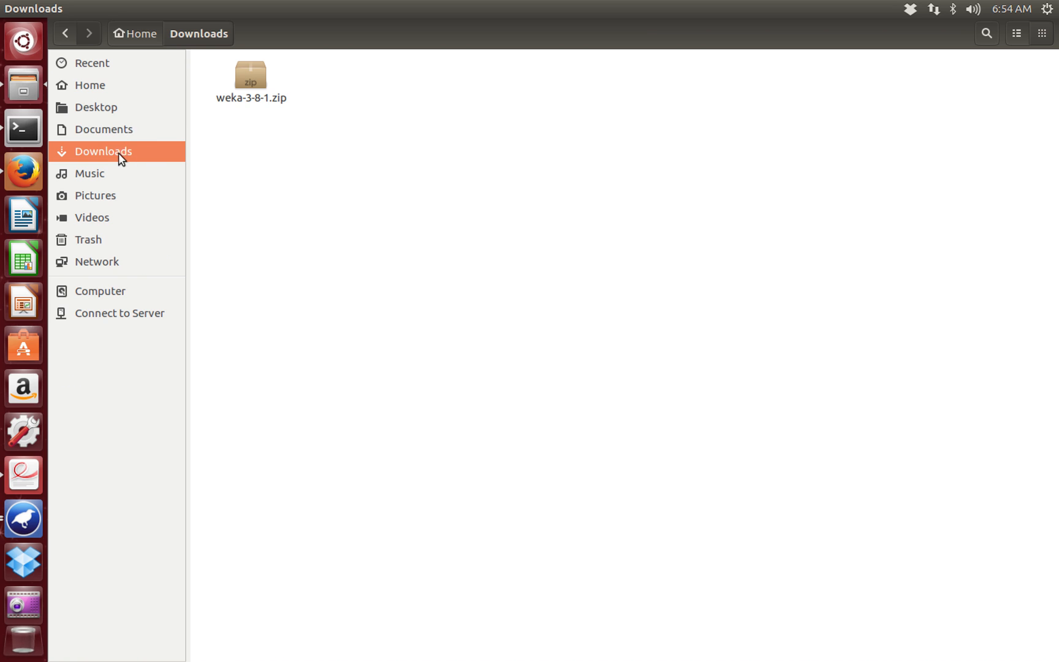
click(101, 107)
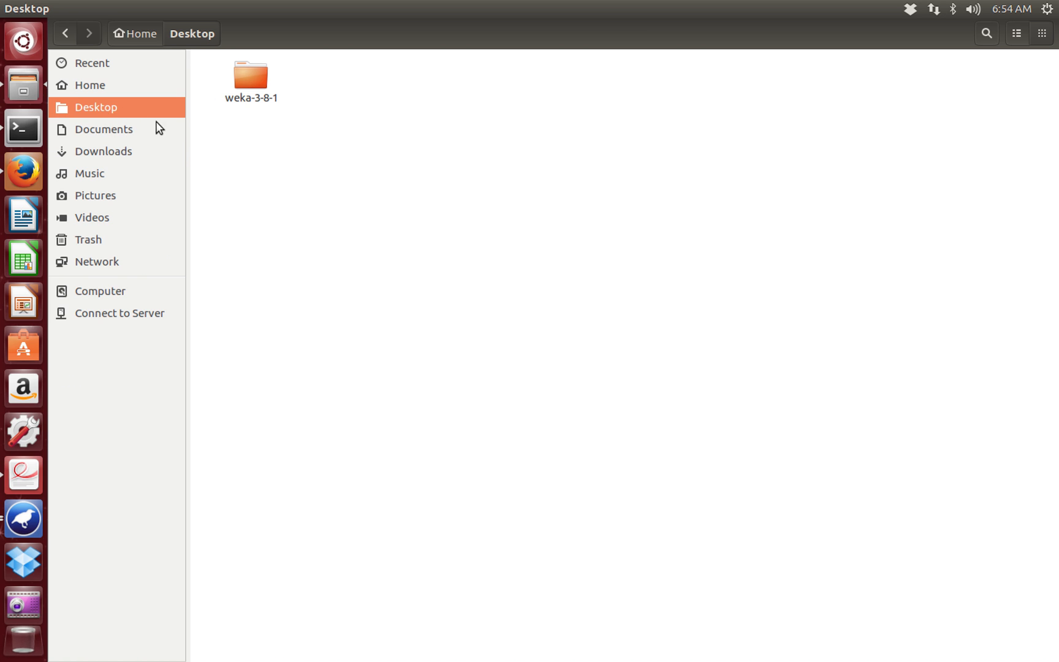
double_click(242, 75)
double_click(366, 85)
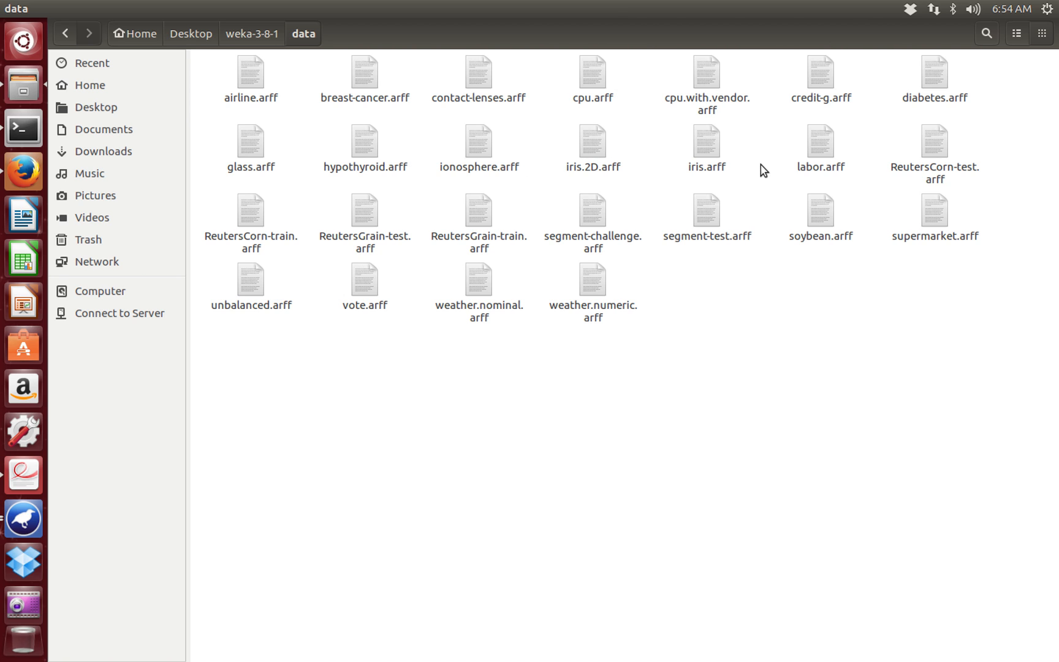
Open glass.arff from the data folder with LibreOffice Writer
click(254, 141)
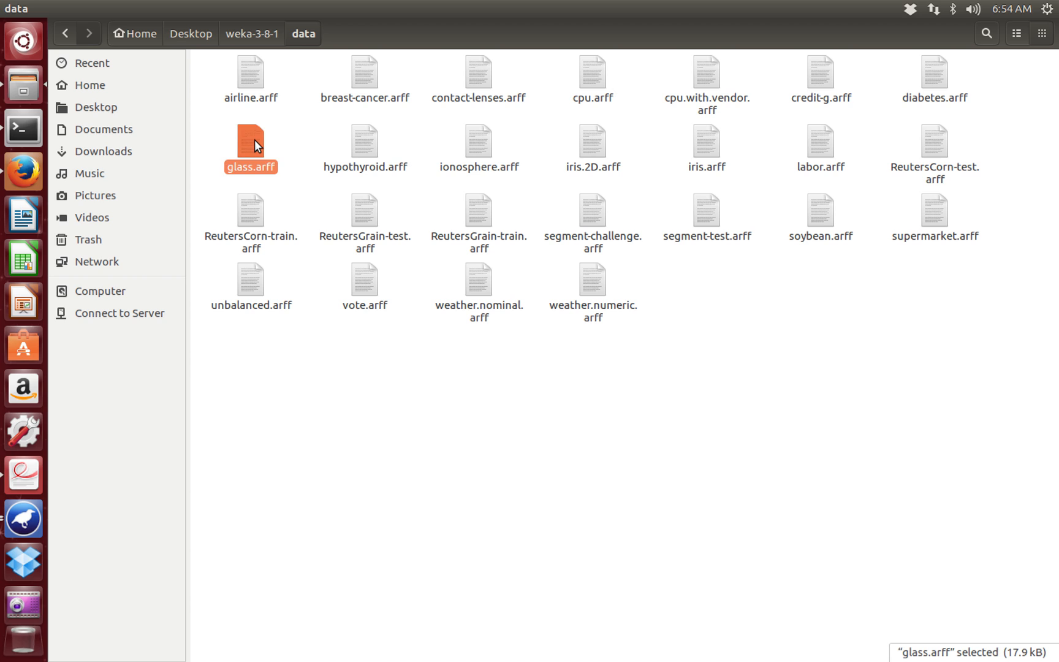
right_click(253, 140)
mouse_move(281, 169)
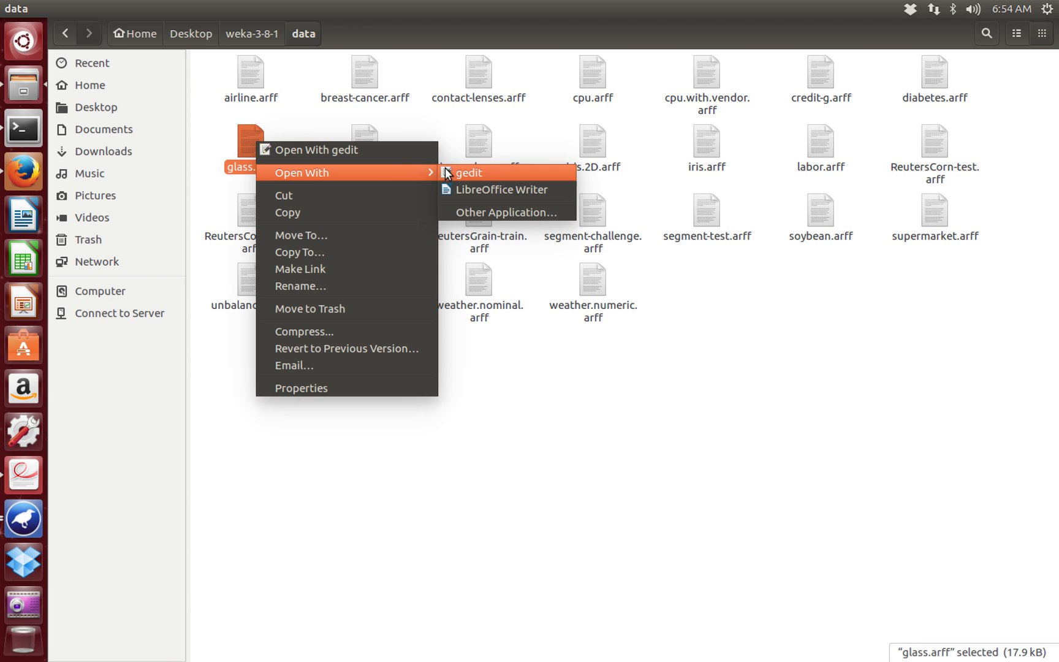
click(458, 186)
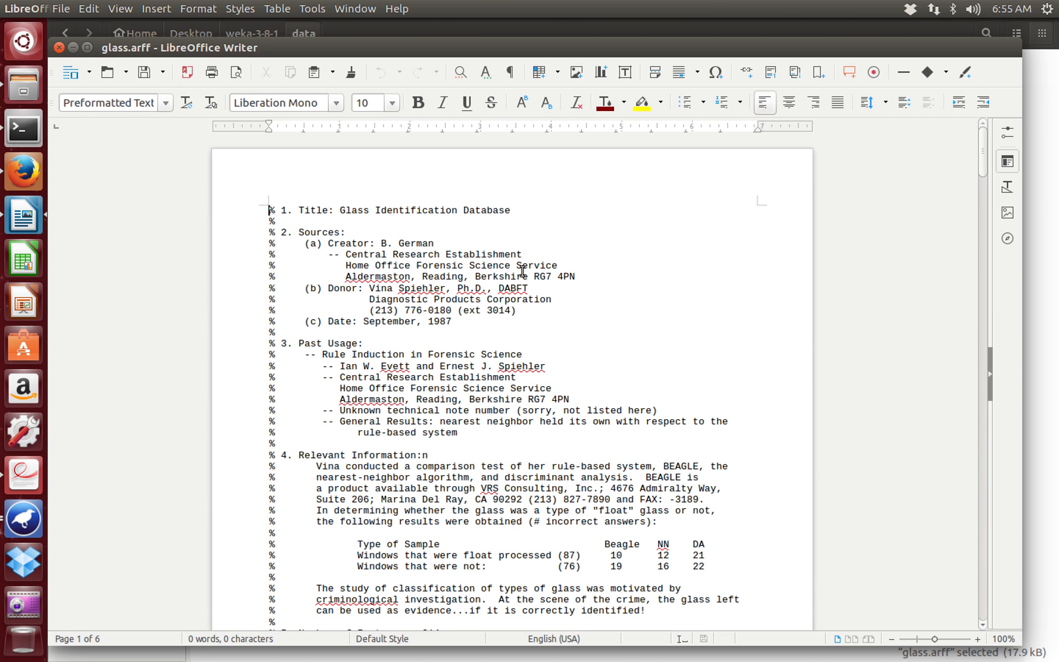
Read the glass.arff header comments from the title through the attribute information and the list of glass types
scroll(855, 469, down, 1)
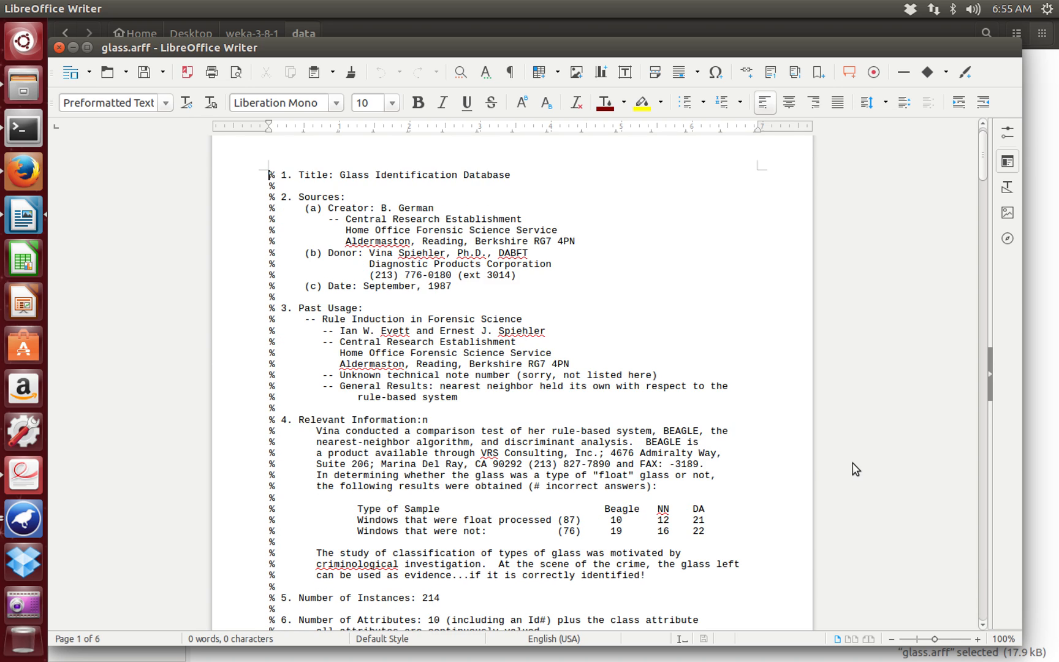
scroll(589, 433, down, 1)
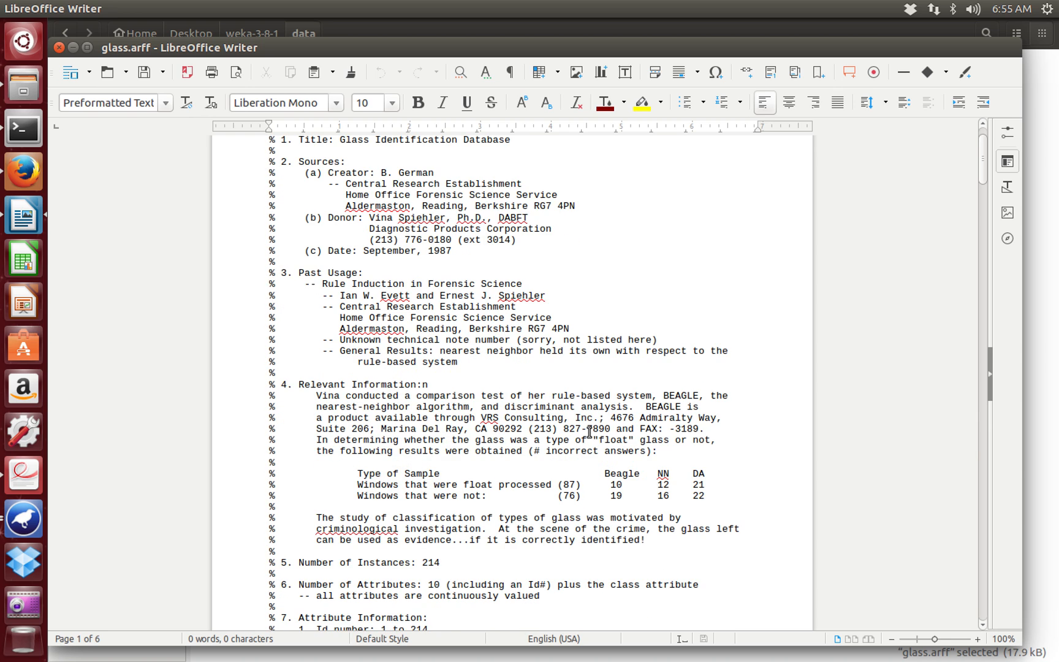
scroll(589, 432, down, 1)
scroll(589, 432, up, 1)
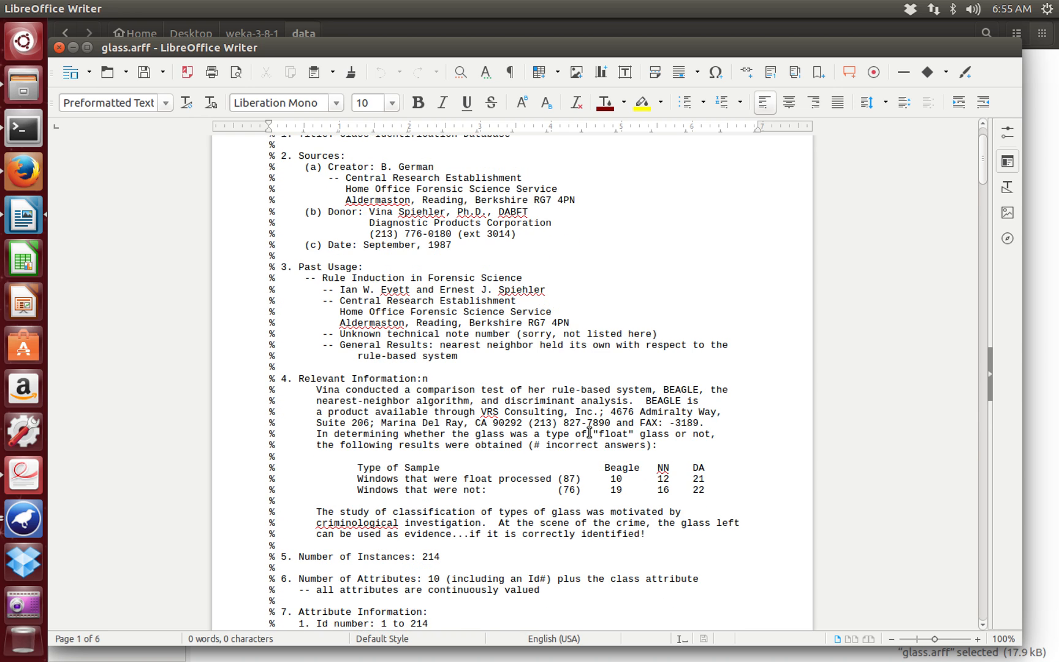
scroll(589, 432, down, 2)
scroll(589, 432, down, 1)
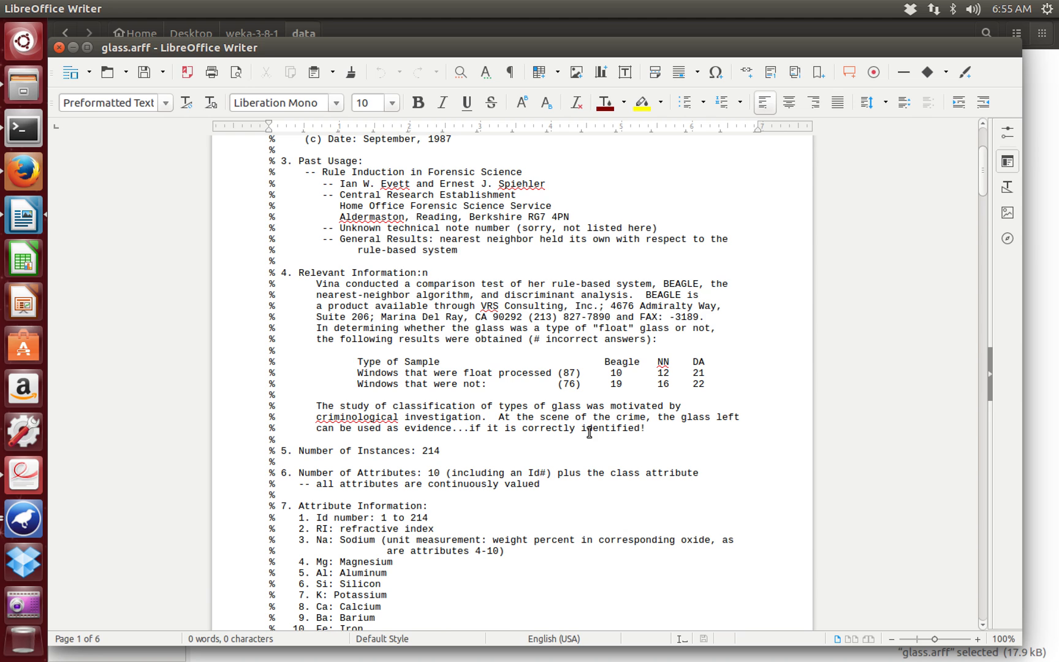
scroll(589, 432, down, 1)
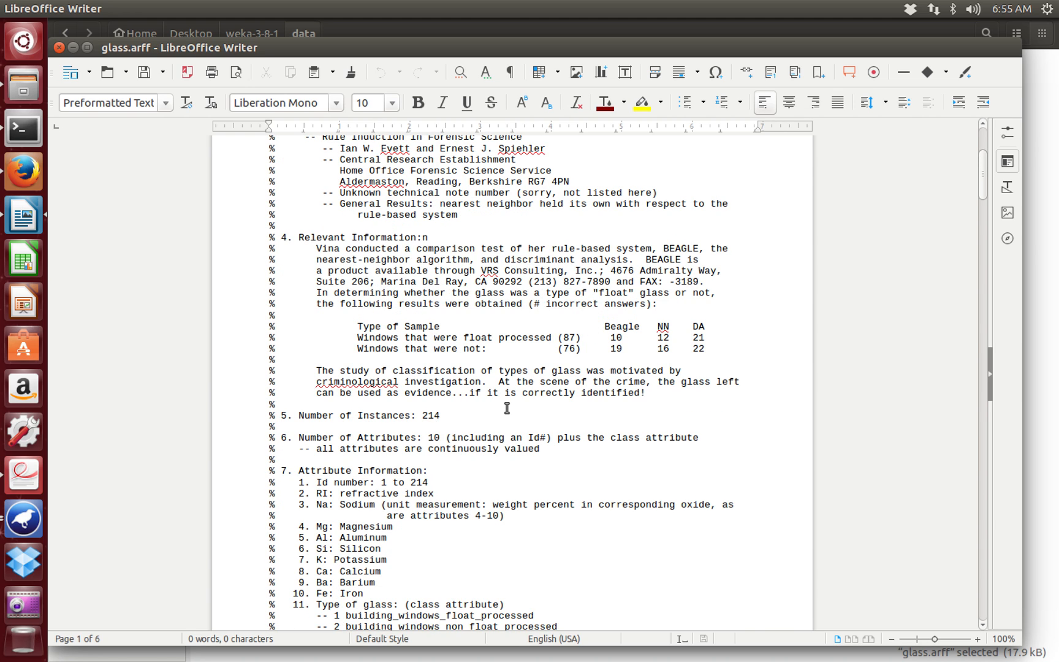
scroll(507, 408, down, 2)
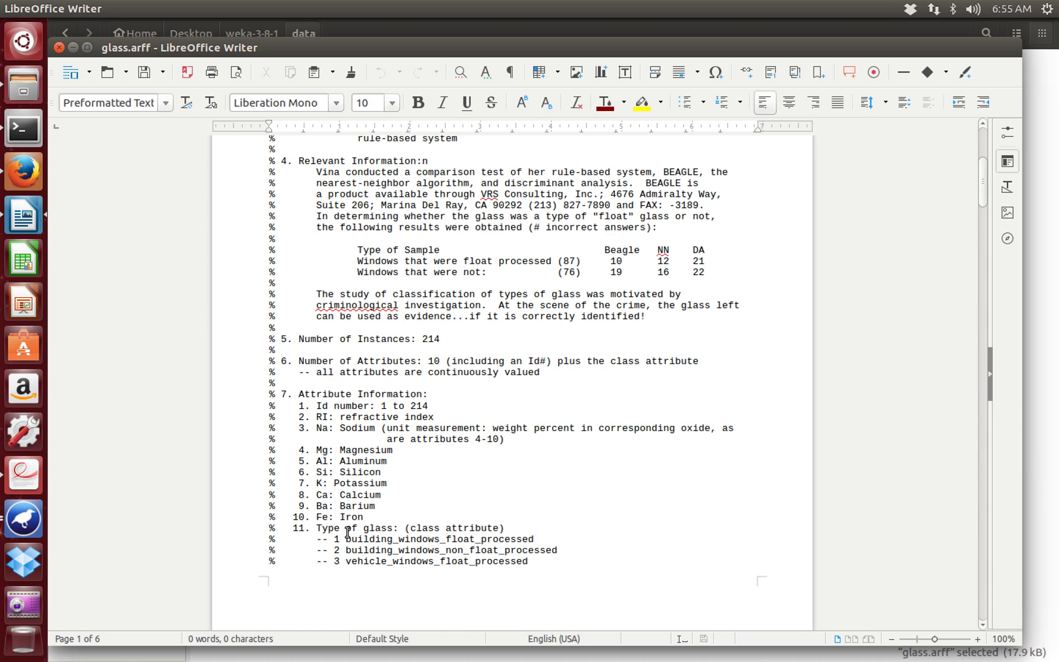
scroll(356, 533, down, 1)
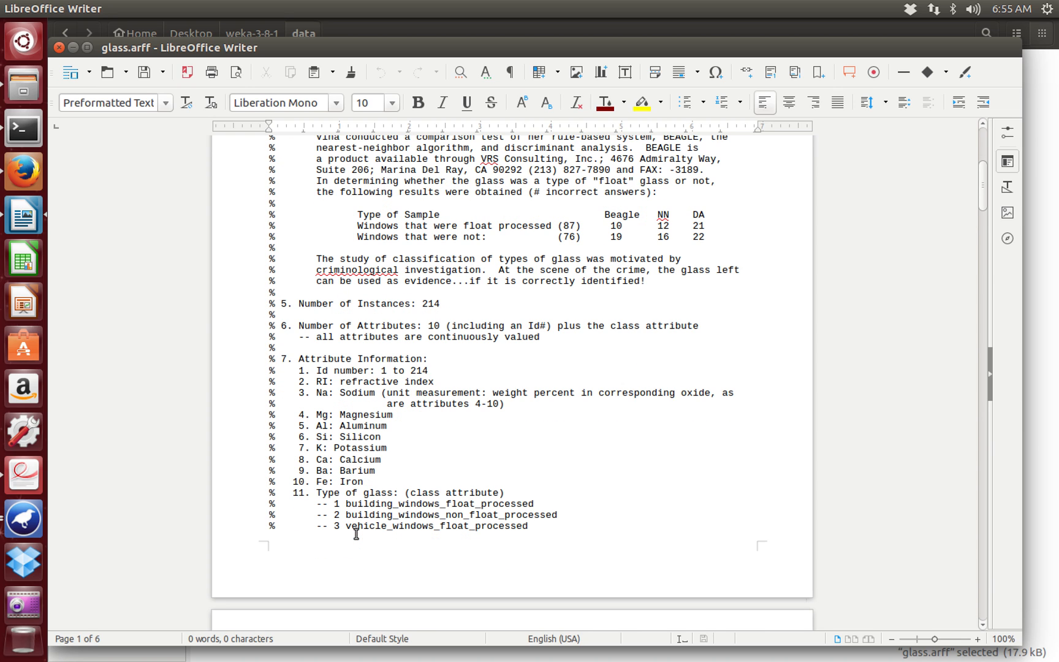
scroll(396, 506, down, 2)
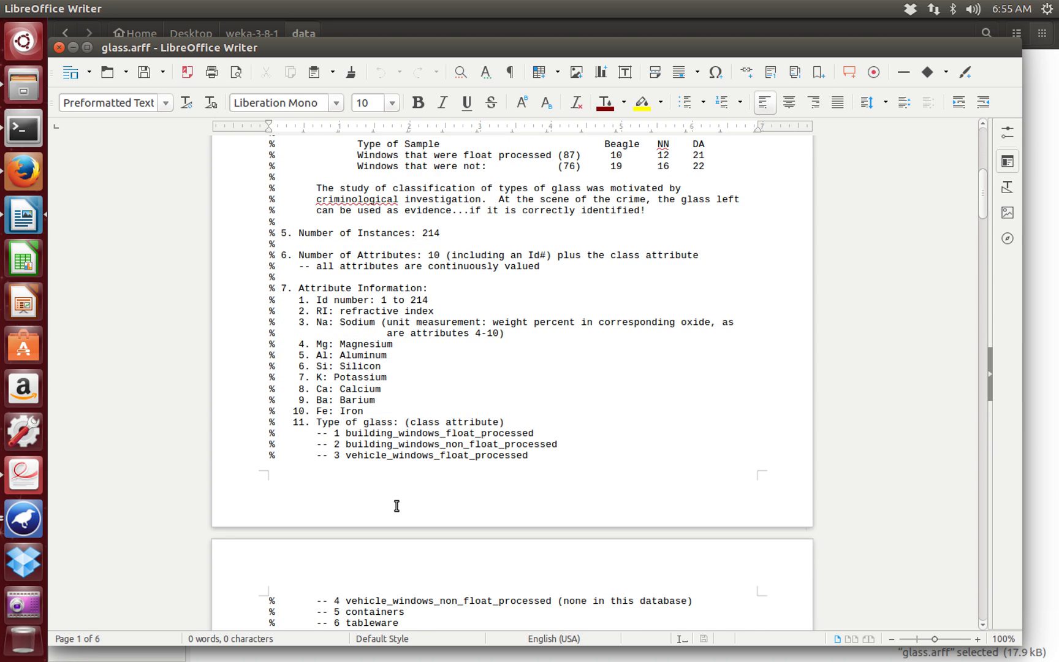
scroll(397, 506, down, 2)
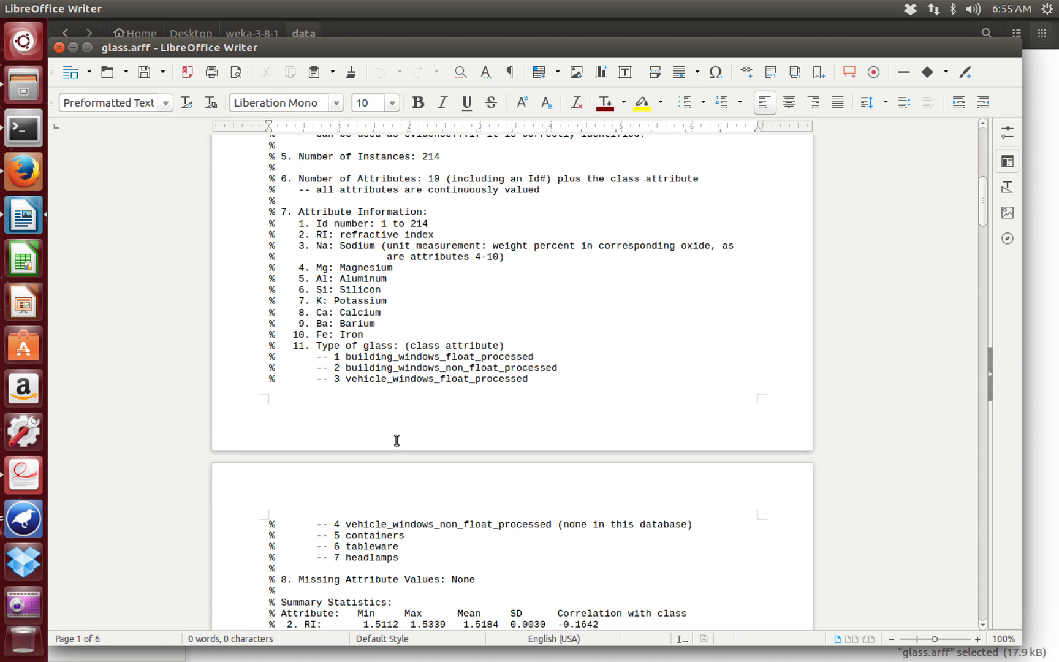
scroll(397, 434, up, 1)
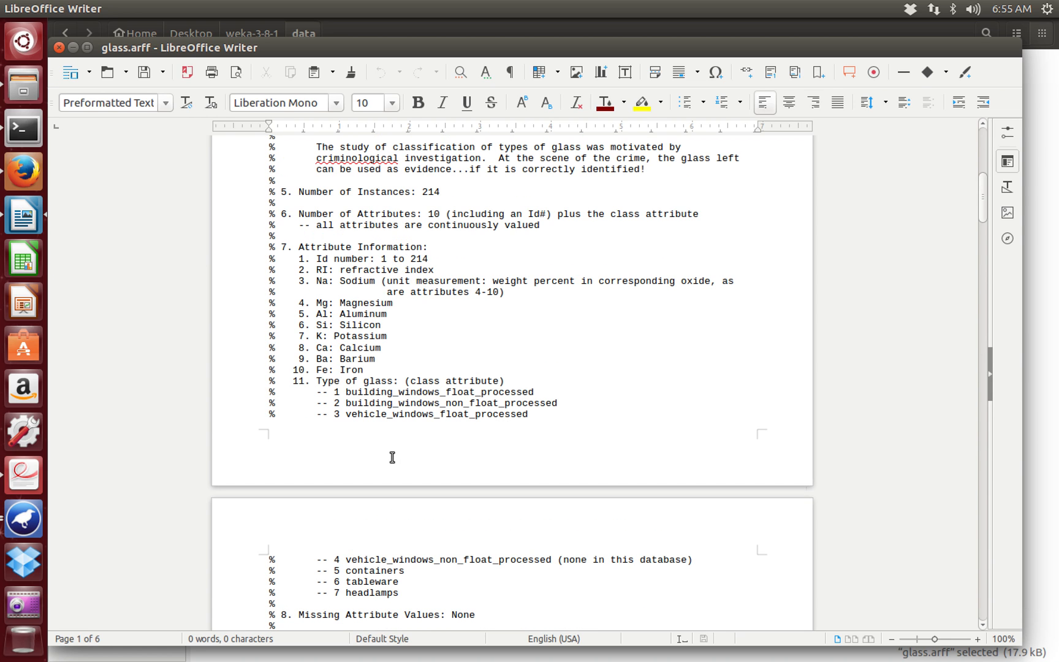
scroll(392, 457, up, 1)
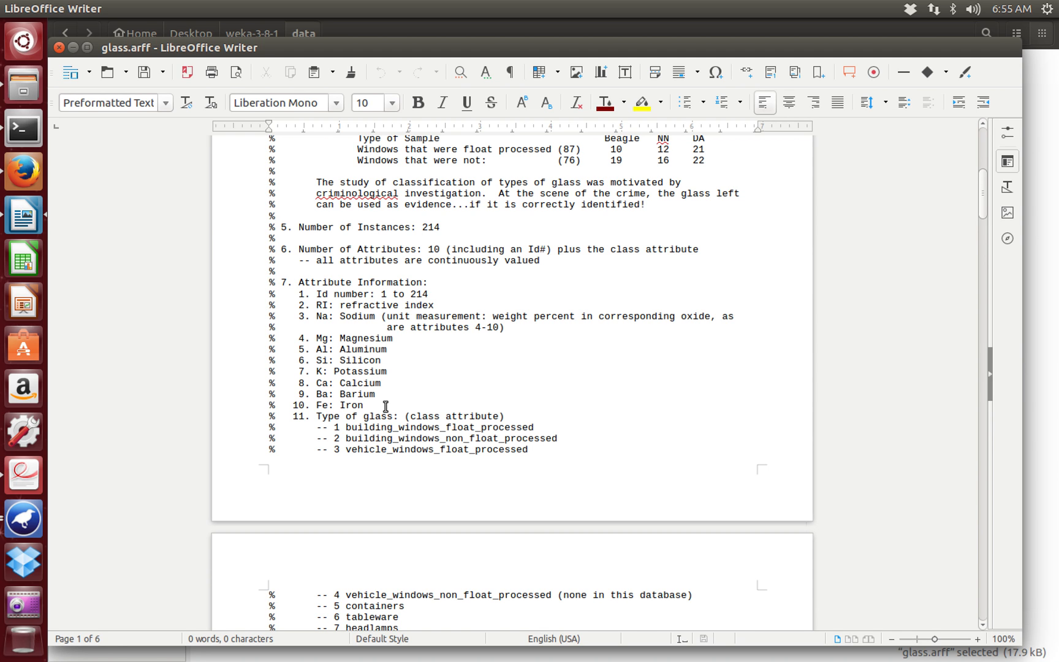
Examine the summary statistics, class distribution, attribute declarations and data rows, revisit the attribute information, and close the glass.arff document
scroll(386, 406, down, 10)
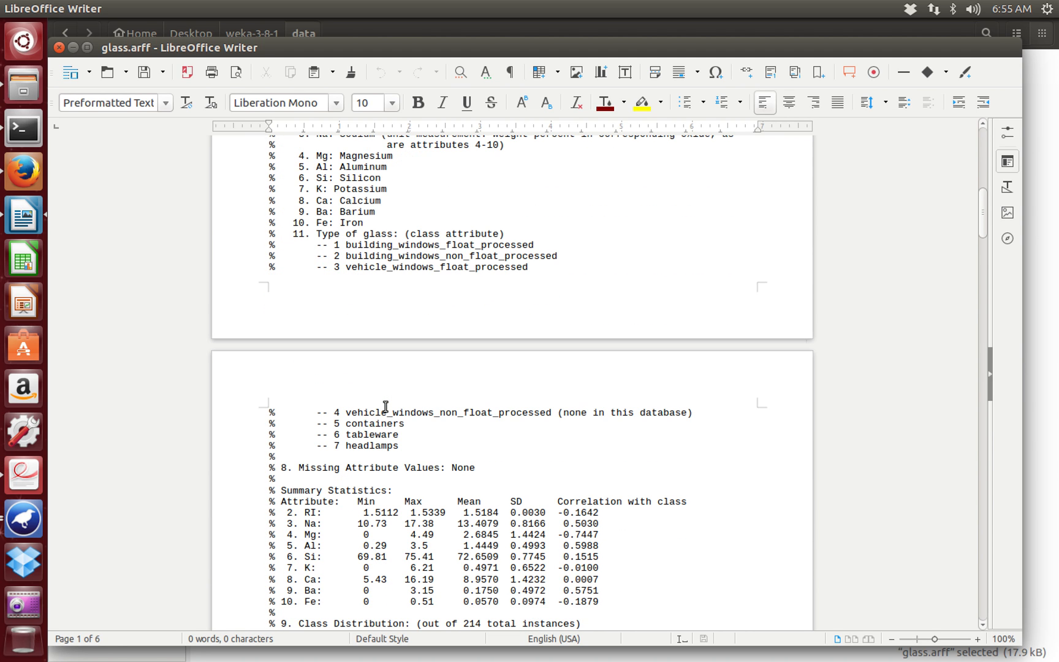
scroll(386, 406, down, 11)
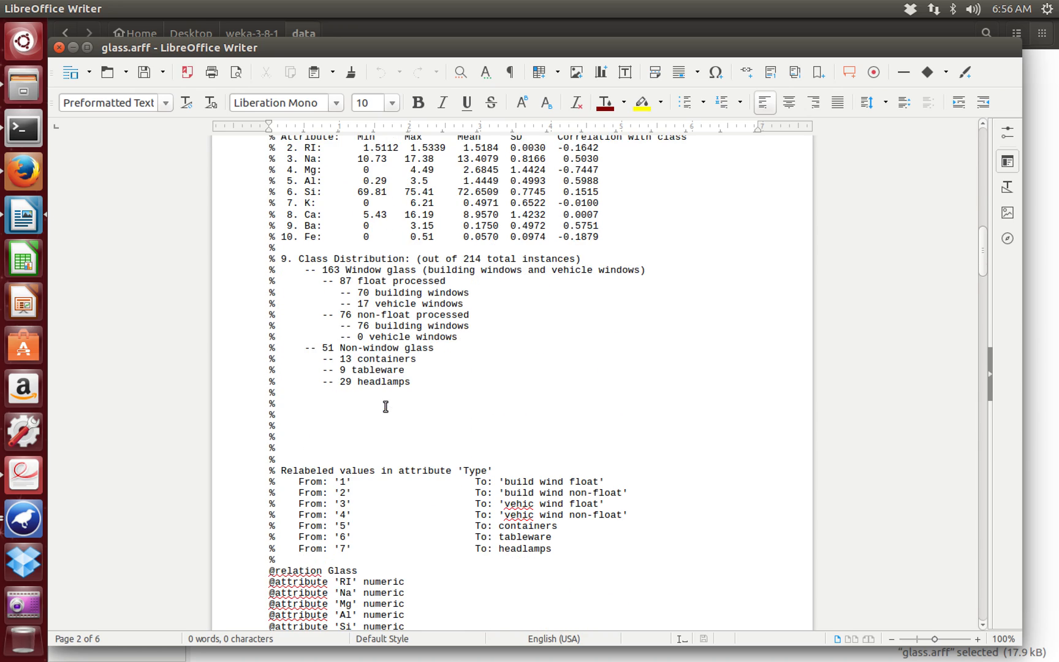
scroll(386, 407, down, 8)
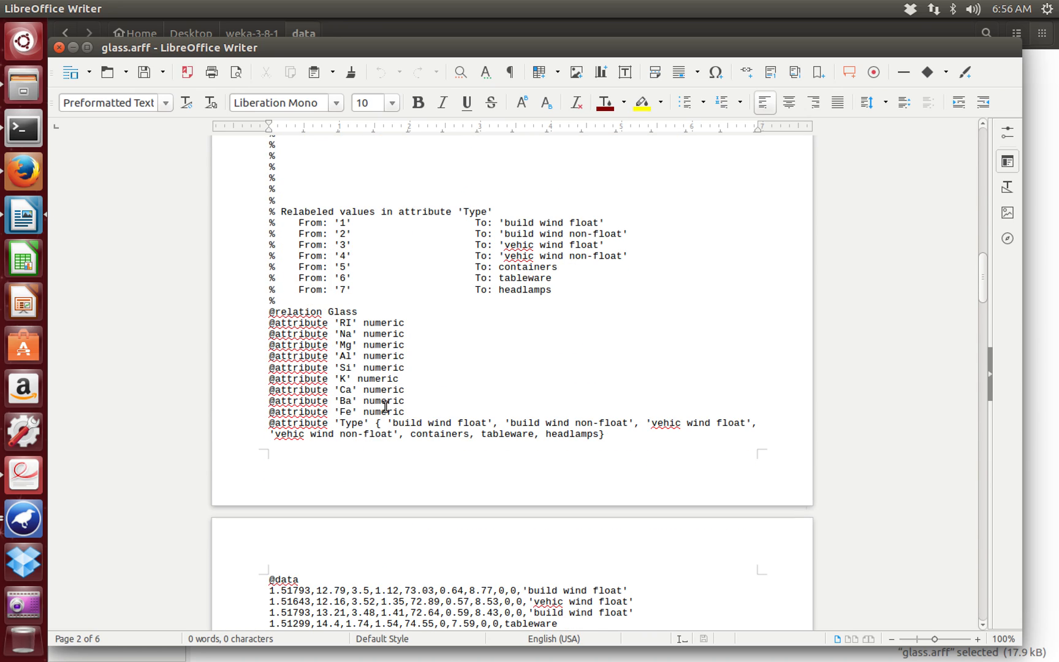
scroll(385, 406, down, 5)
scroll(385, 407, up, 7)
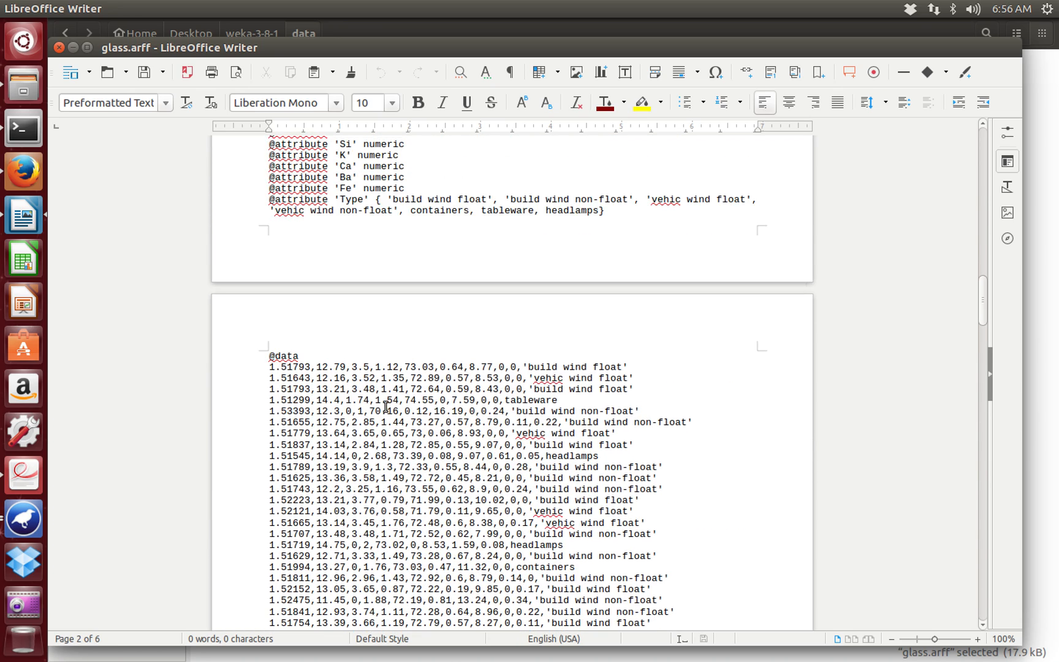
scroll(385, 407, up, 11)
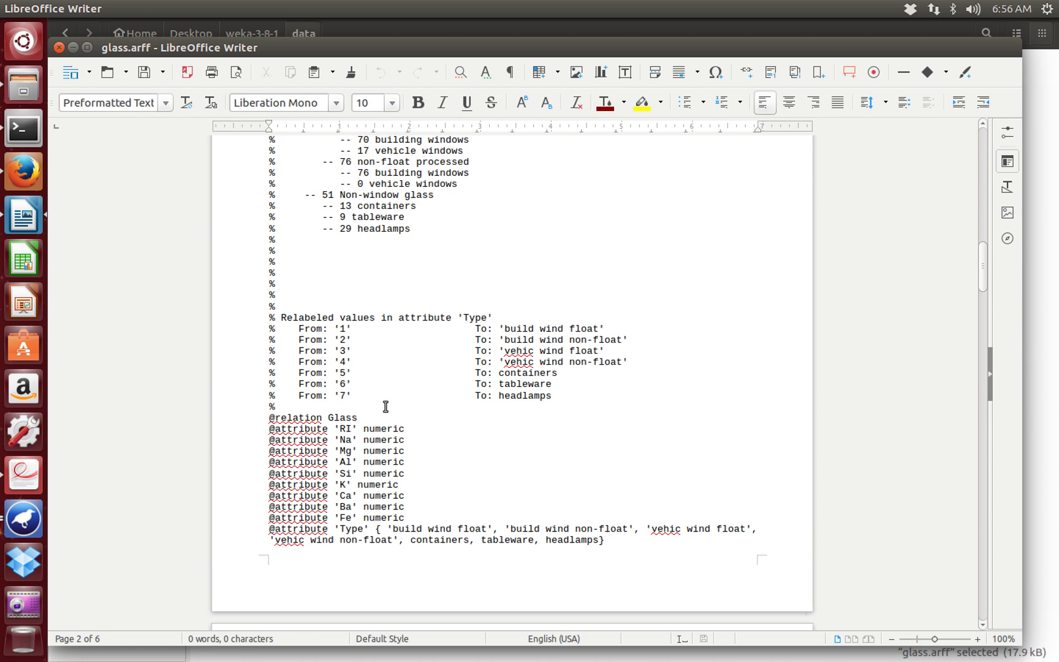
scroll(386, 407, up, 1)
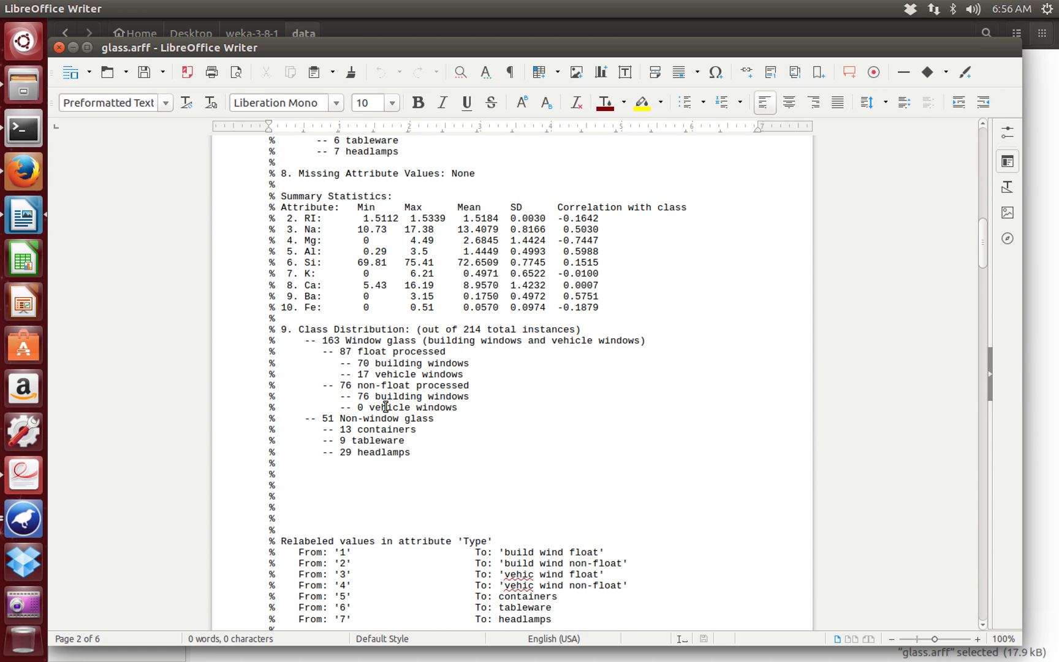
scroll(386, 407, up, 9)
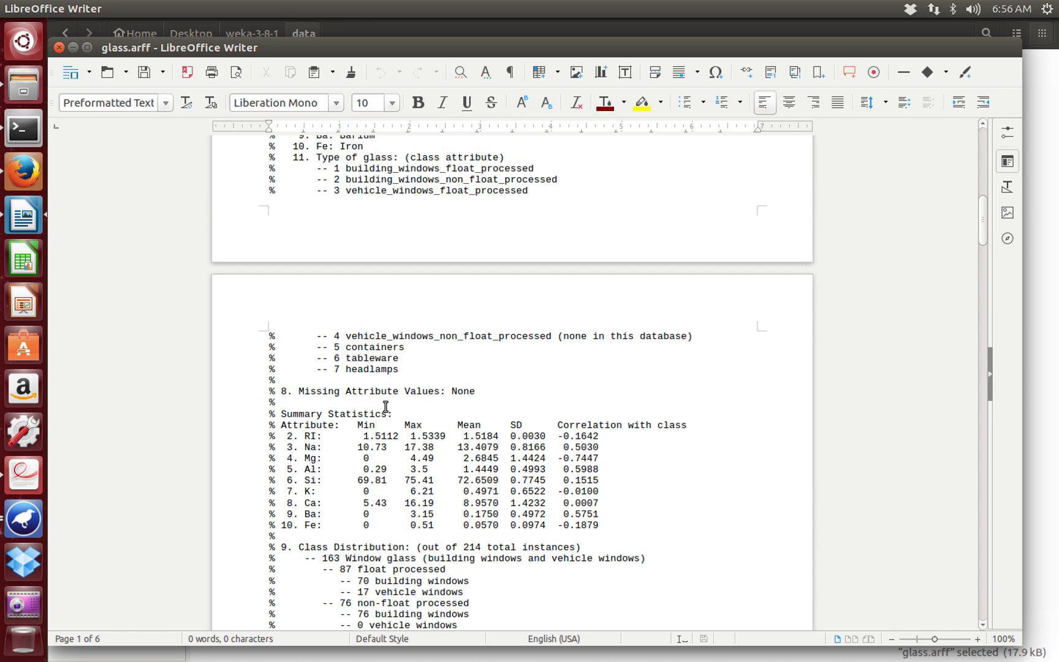
scroll(385, 407, up, 5)
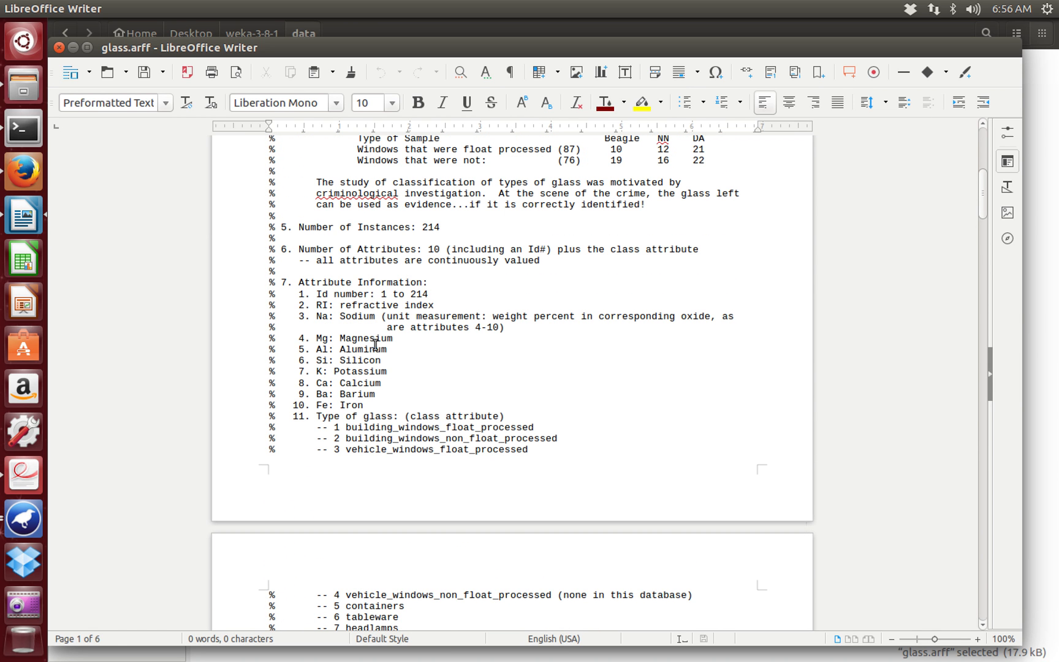
scroll(376, 345, up, 2)
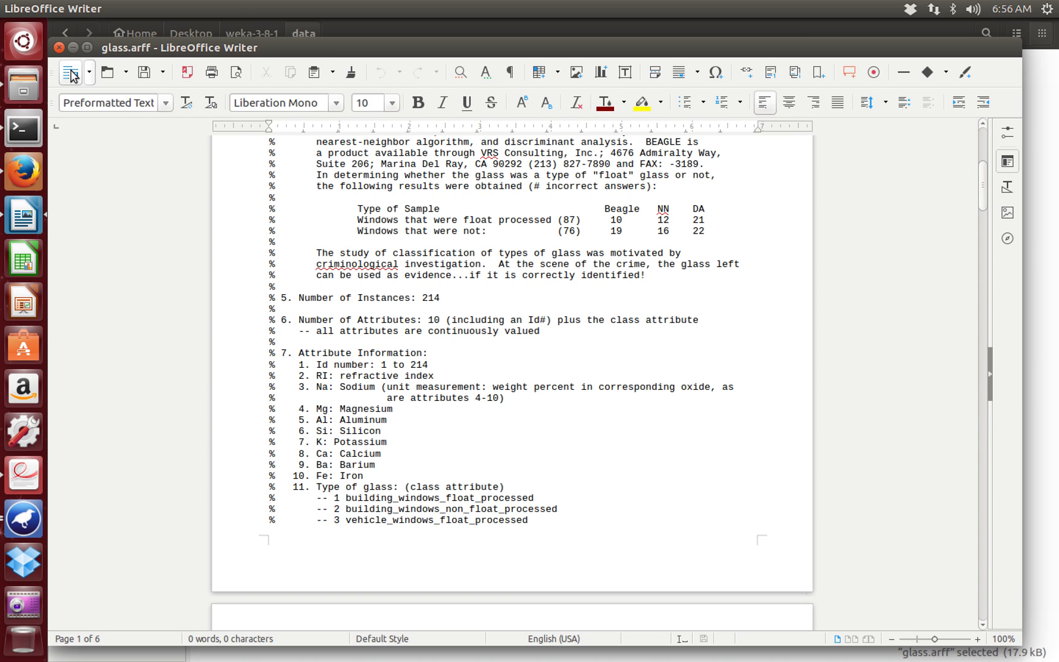
click(59, 47)
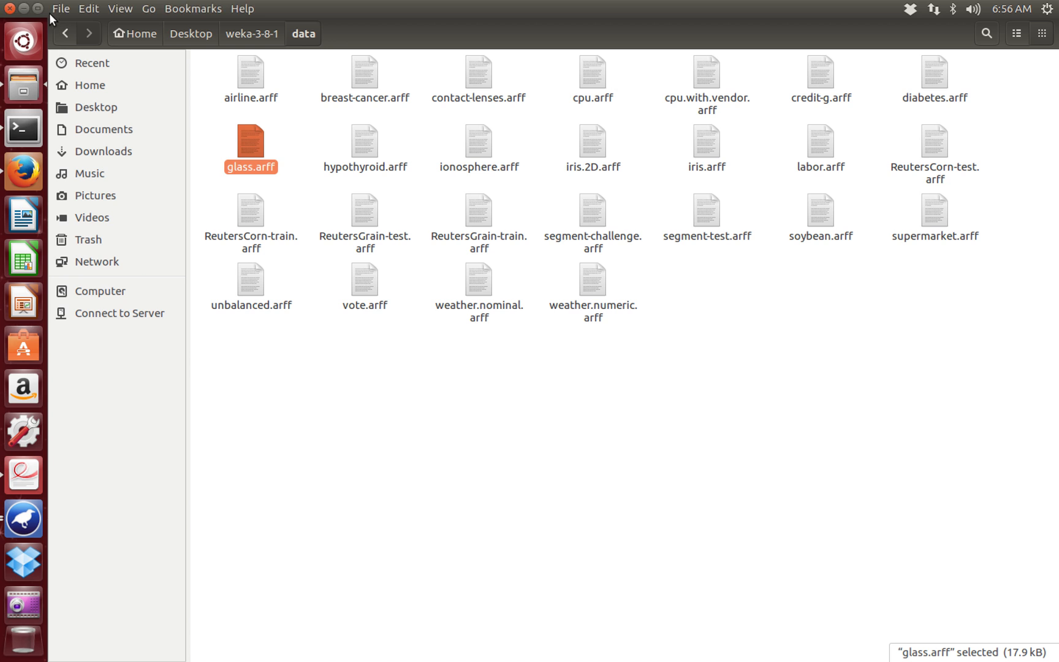
Close the data folder window, inspect the Glass instances in an enlarged dataset viewer, and close the viewer
click(21, 8)
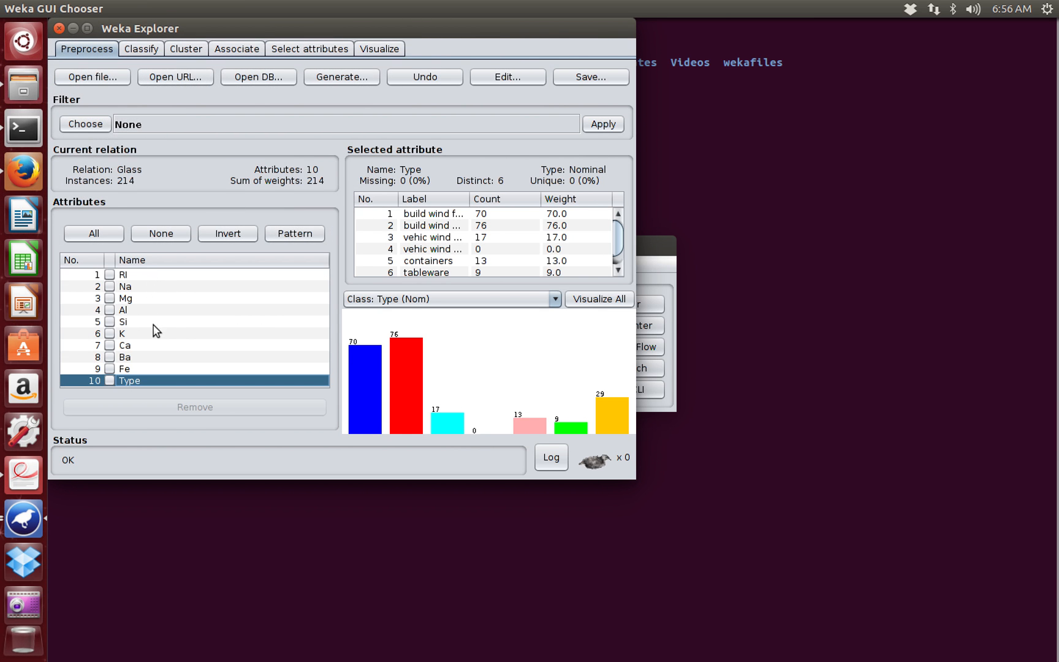
click(516, 82)
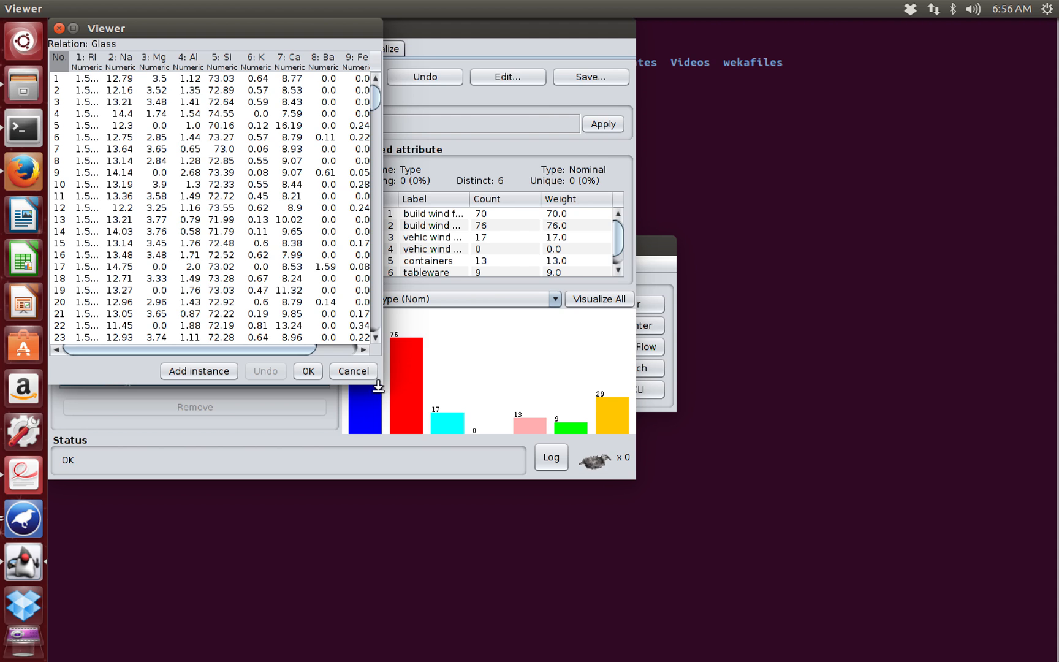
drag(380, 383, 483, 614)
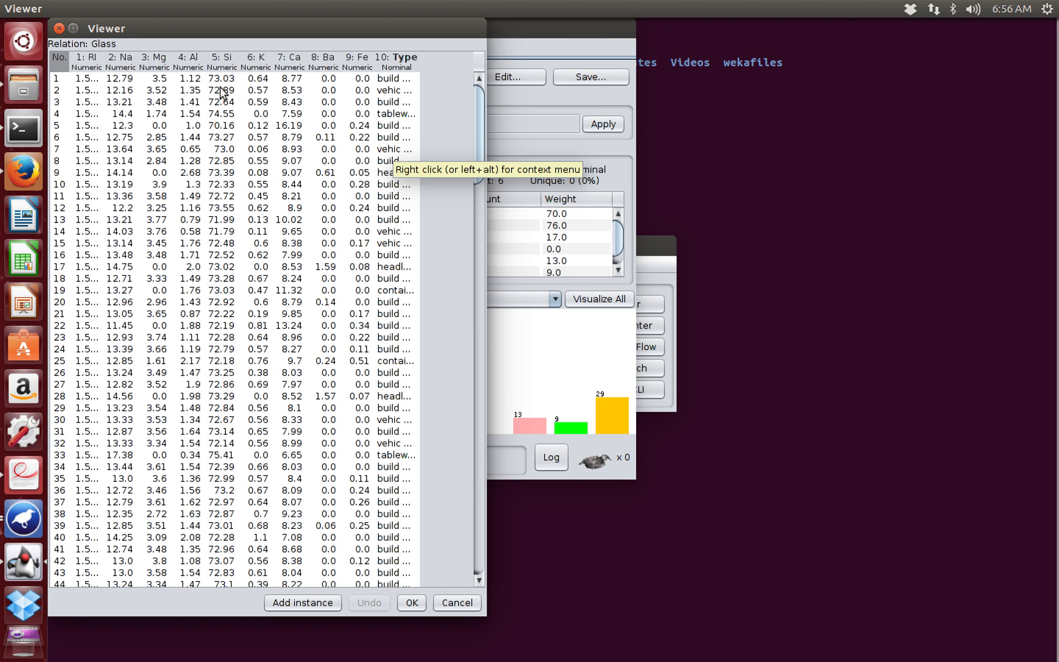
click(58, 28)
Examine the statistics and class histograms of the Al, Na, RI, Mg and Si attributes
click(205, 312)
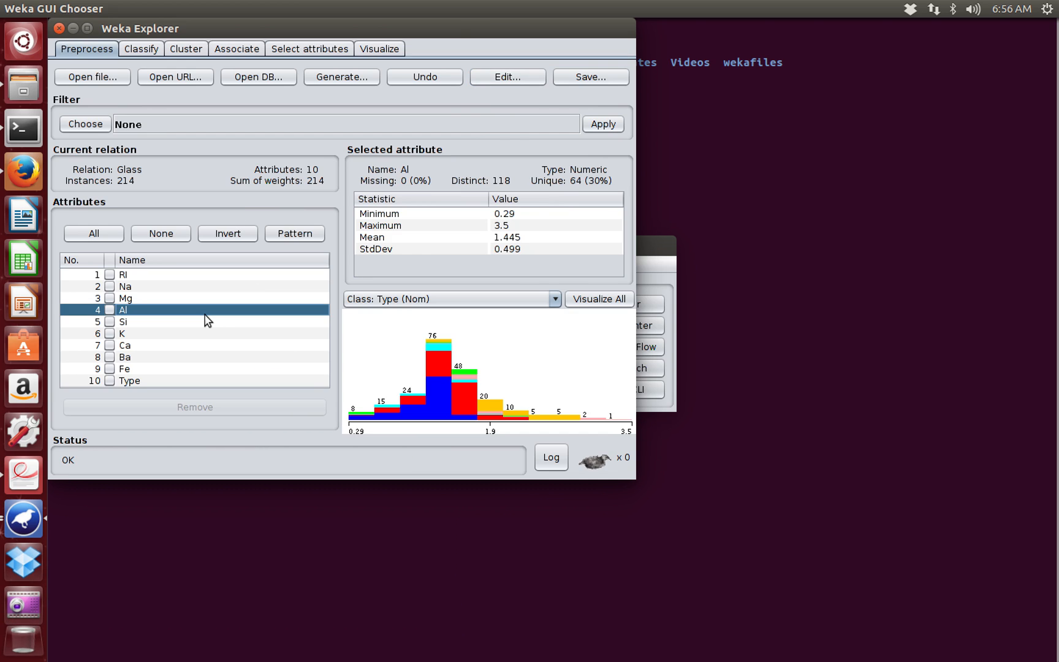
click(174, 286)
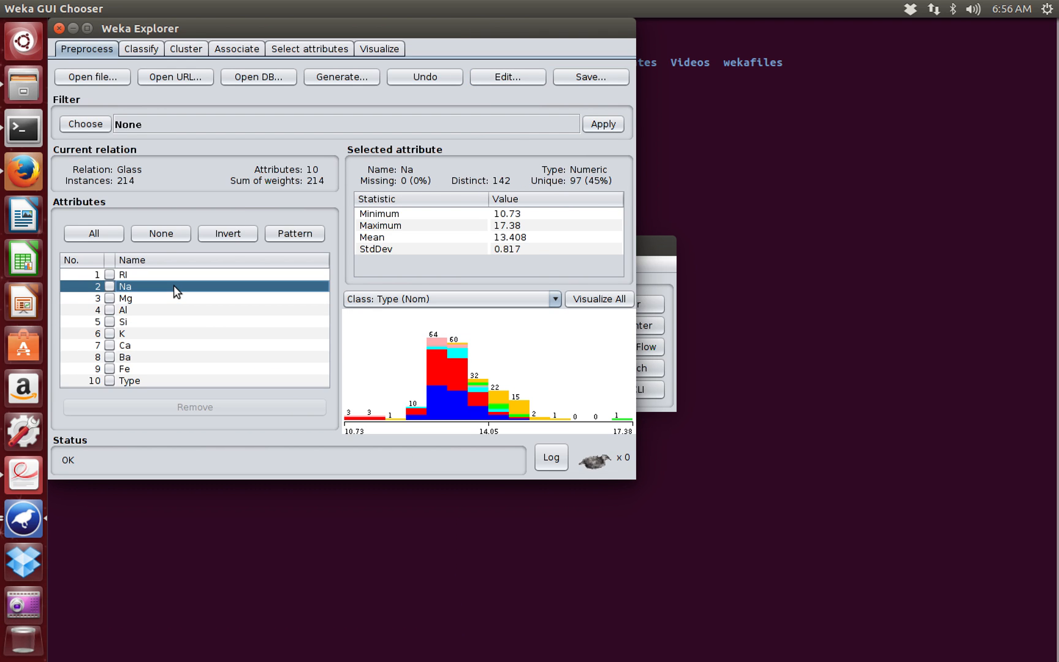
click(155, 276)
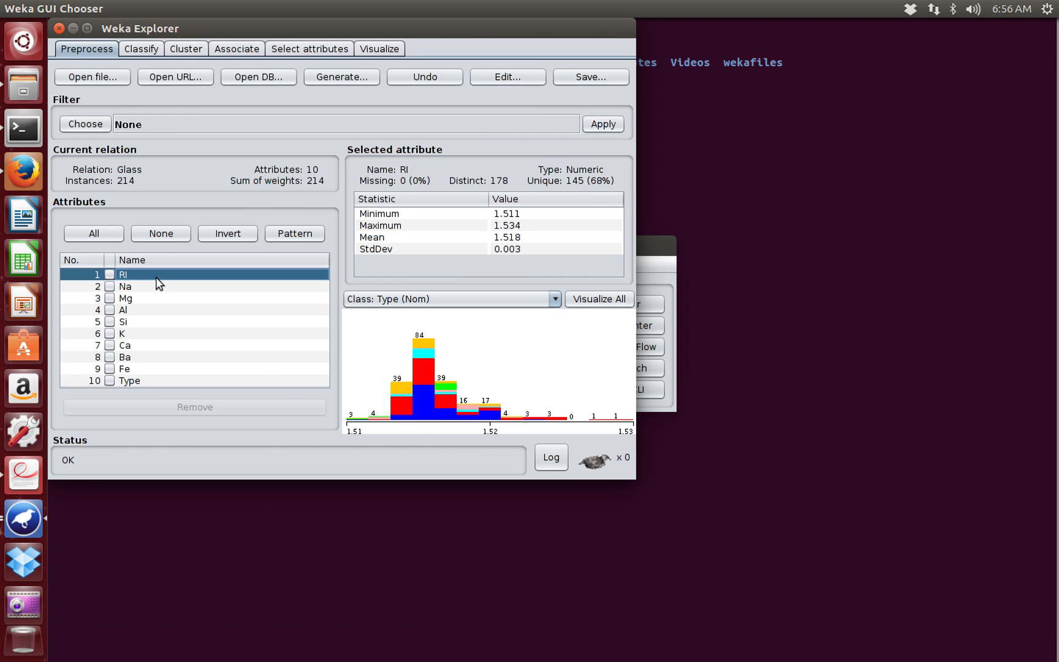
click(155, 297)
click(153, 318)
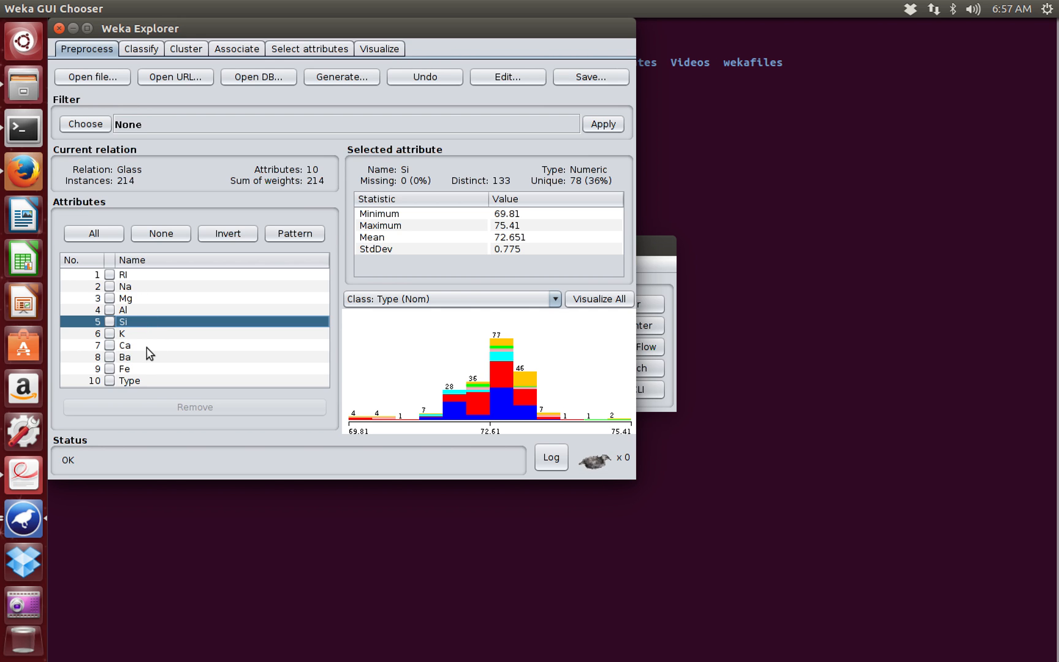
Compare the Al, Mg and Si distributions again, and check the histograms of the Ca, Ba and Na attributes
click(126, 310)
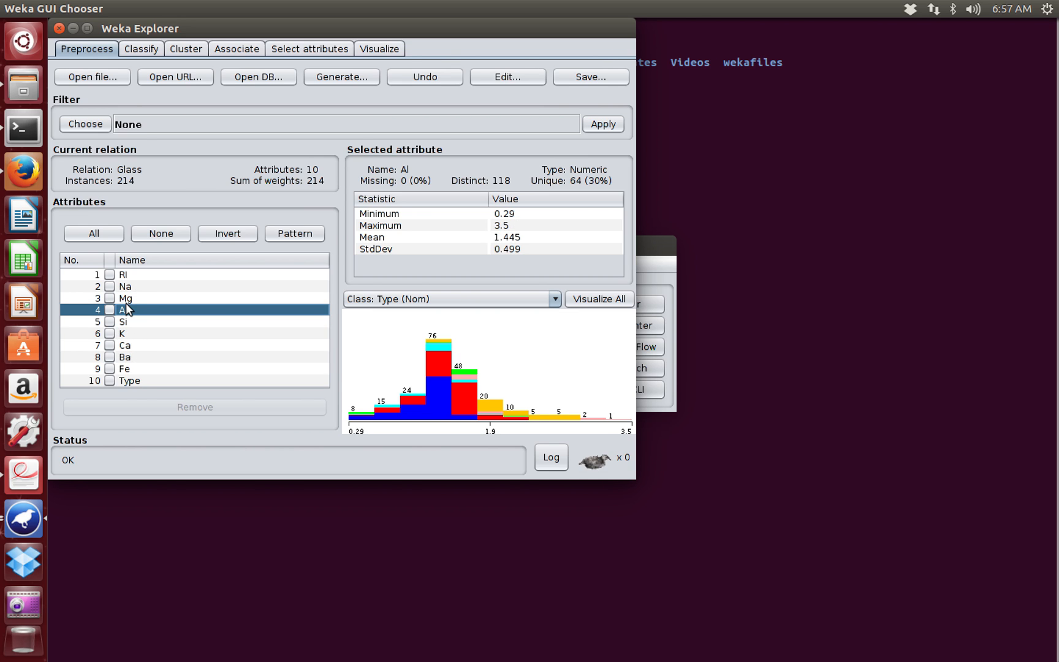
click(133, 299)
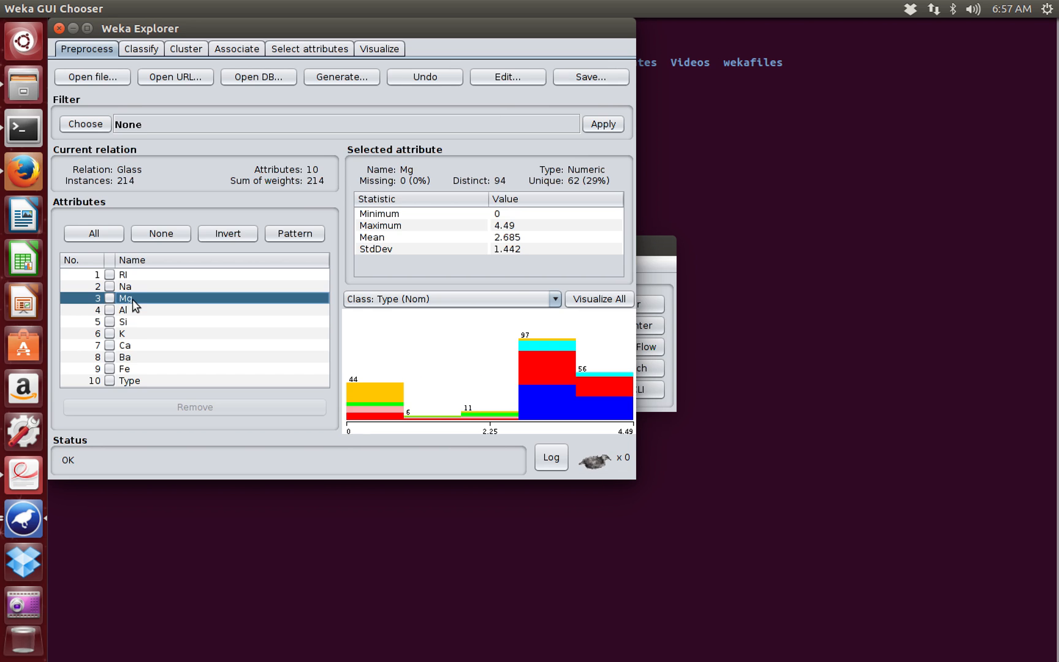
click(124, 324)
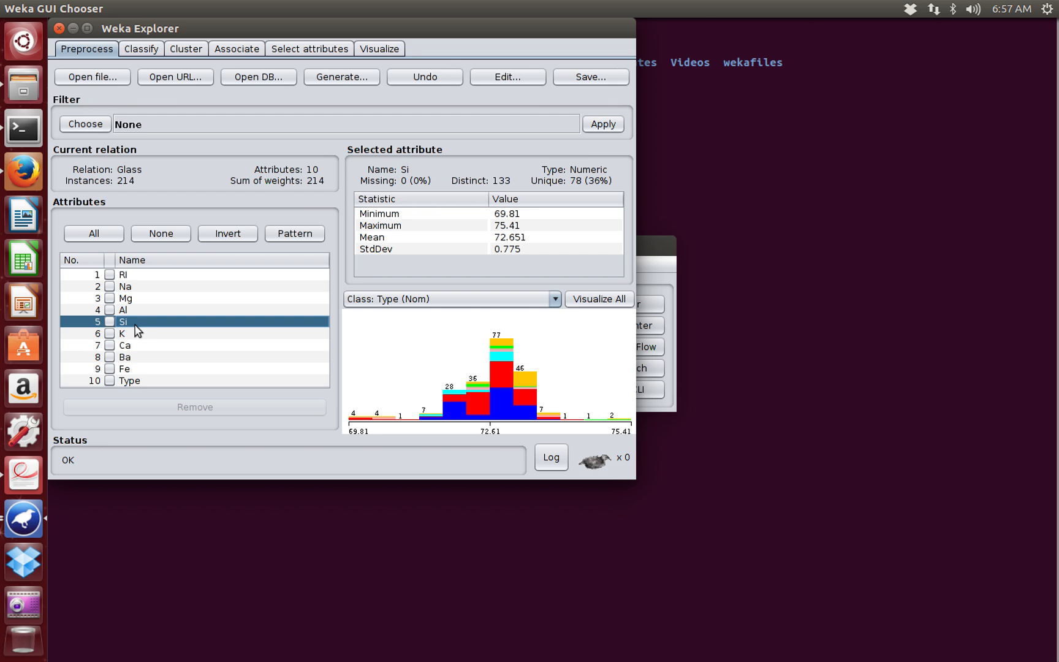
click(125, 310)
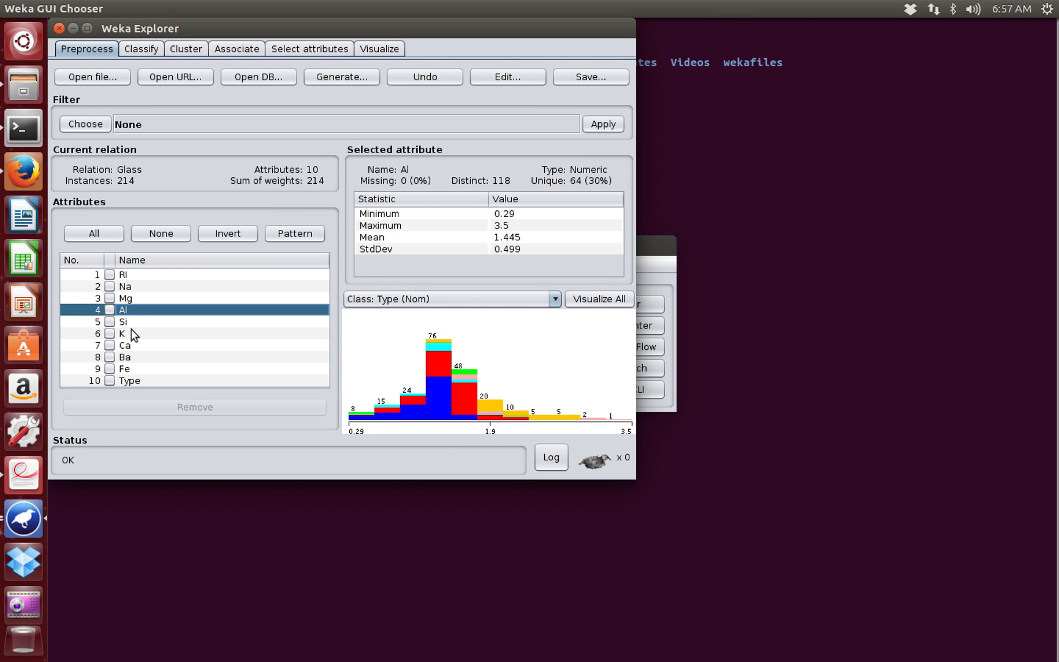
click(128, 300)
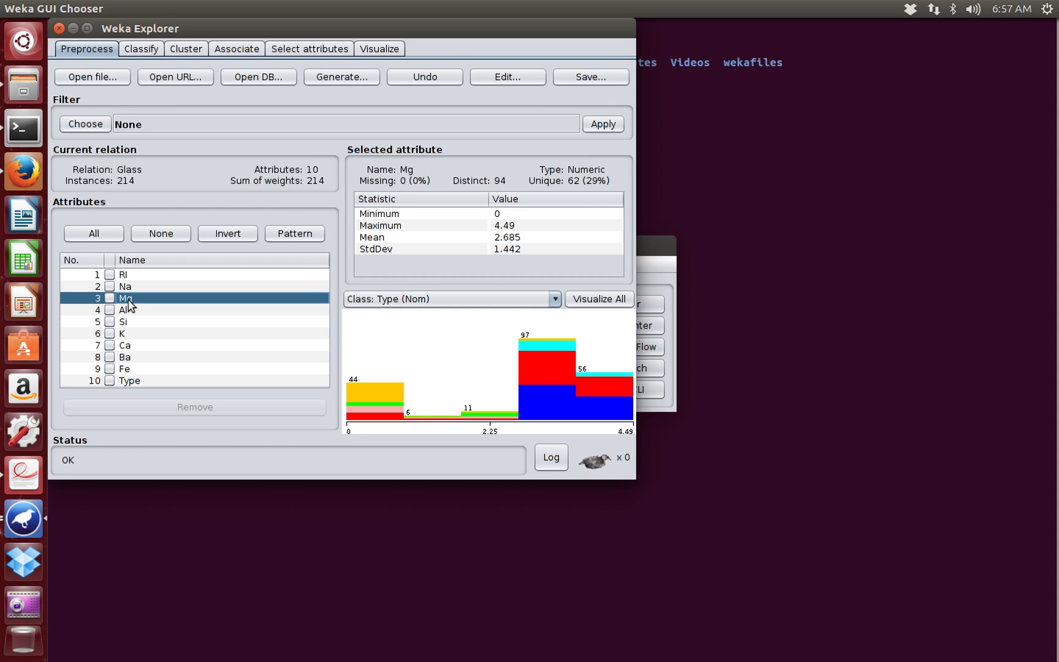
click(129, 311)
click(130, 346)
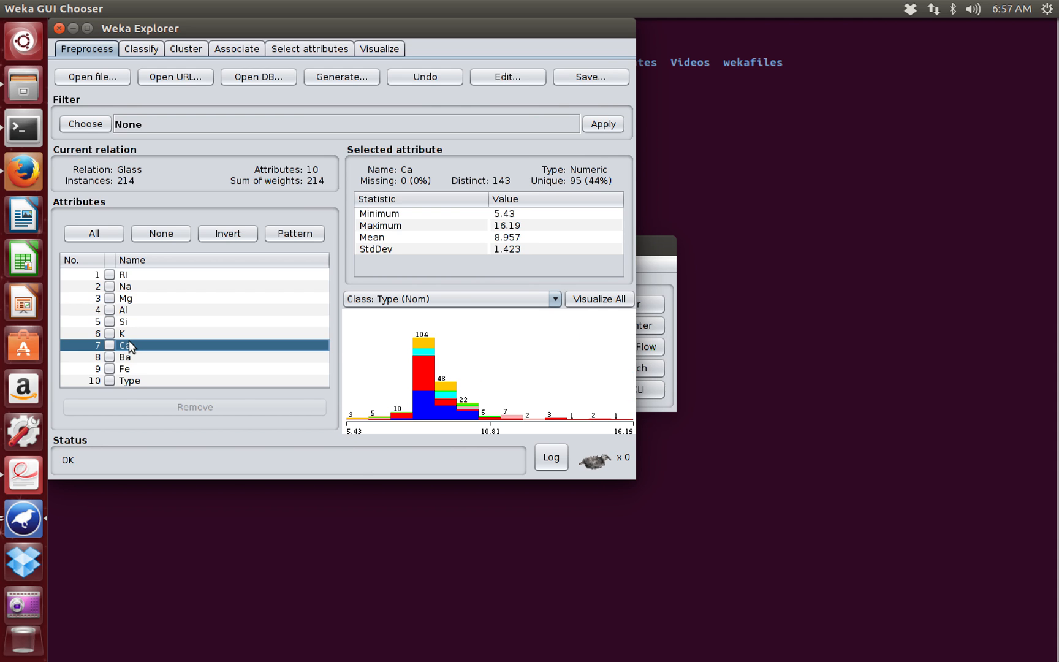
click(128, 358)
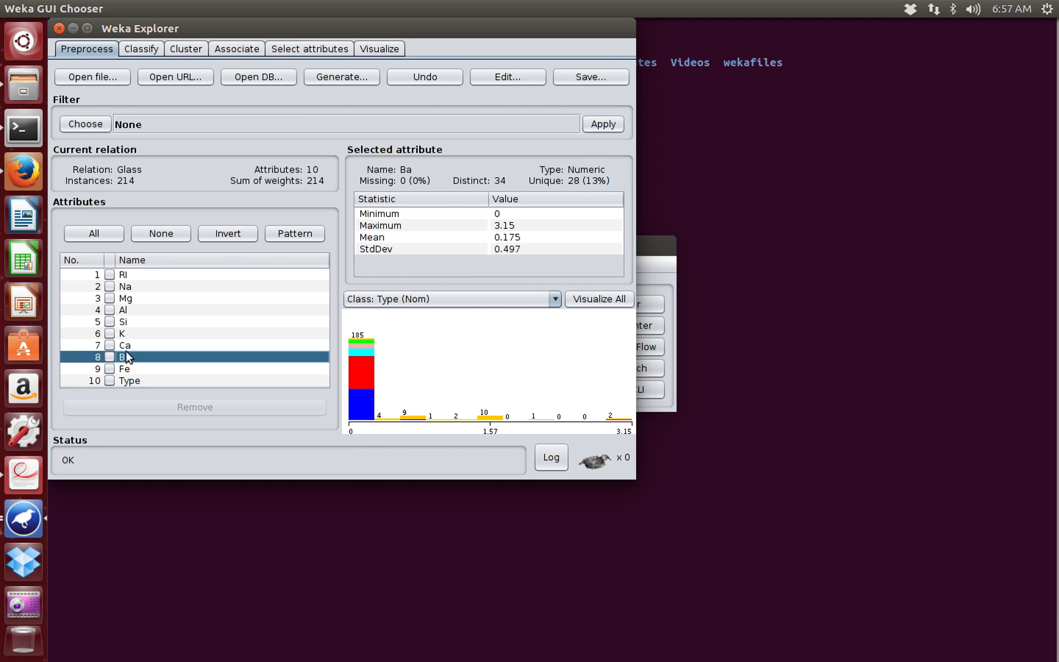
click(128, 287)
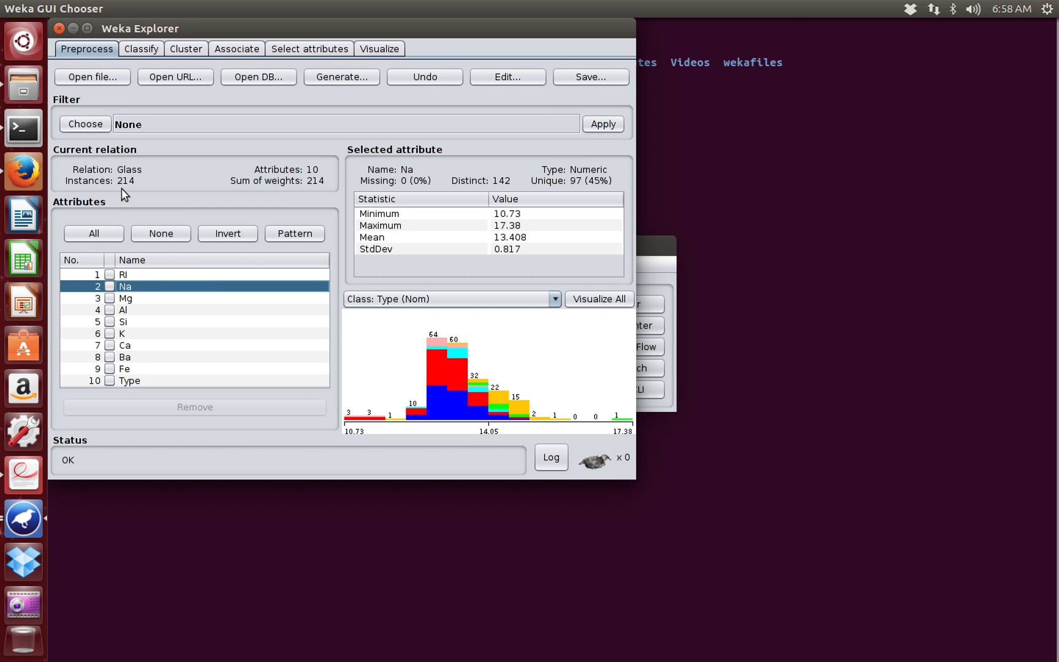
Choose the J48 tree classifier and run it on the glass data with 10-fold cross-validation, predicting Type
click(141, 52)
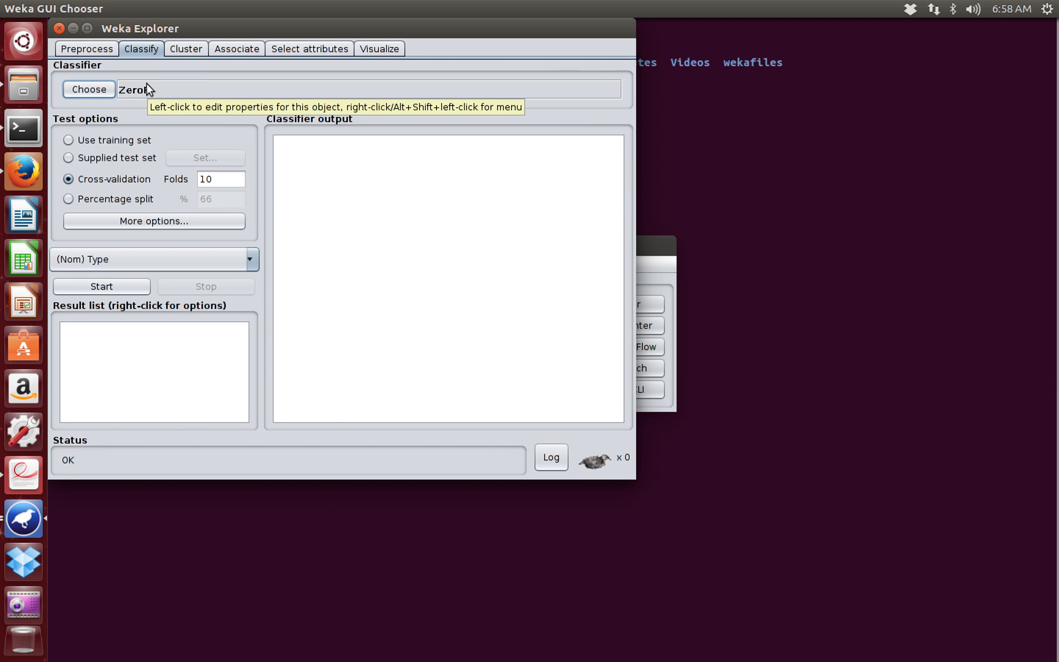
click(89, 90)
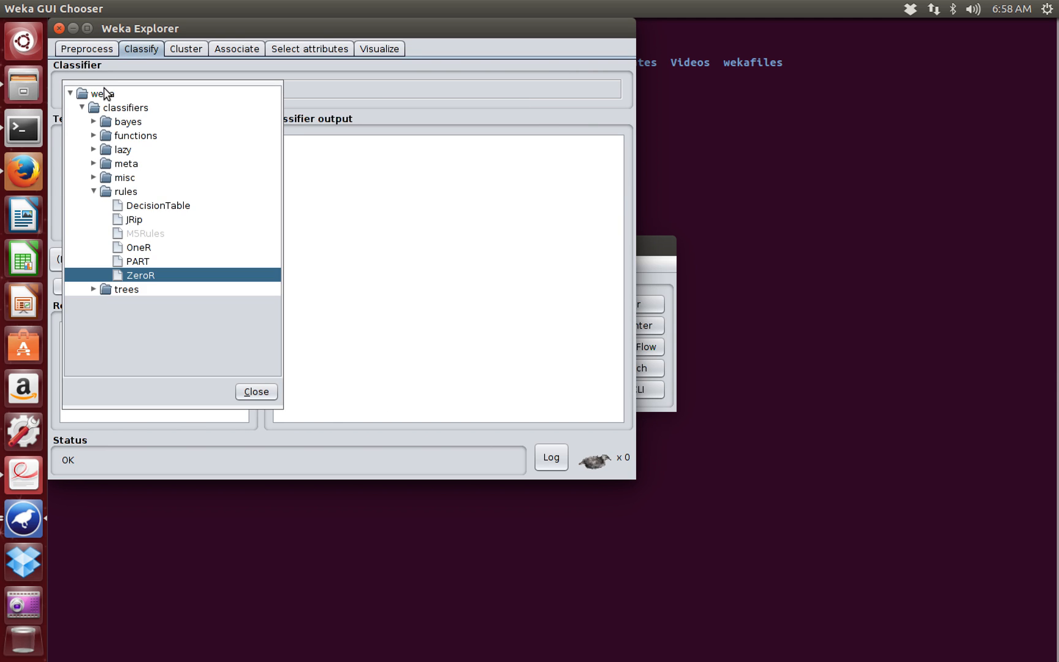
click(92, 192)
click(93, 205)
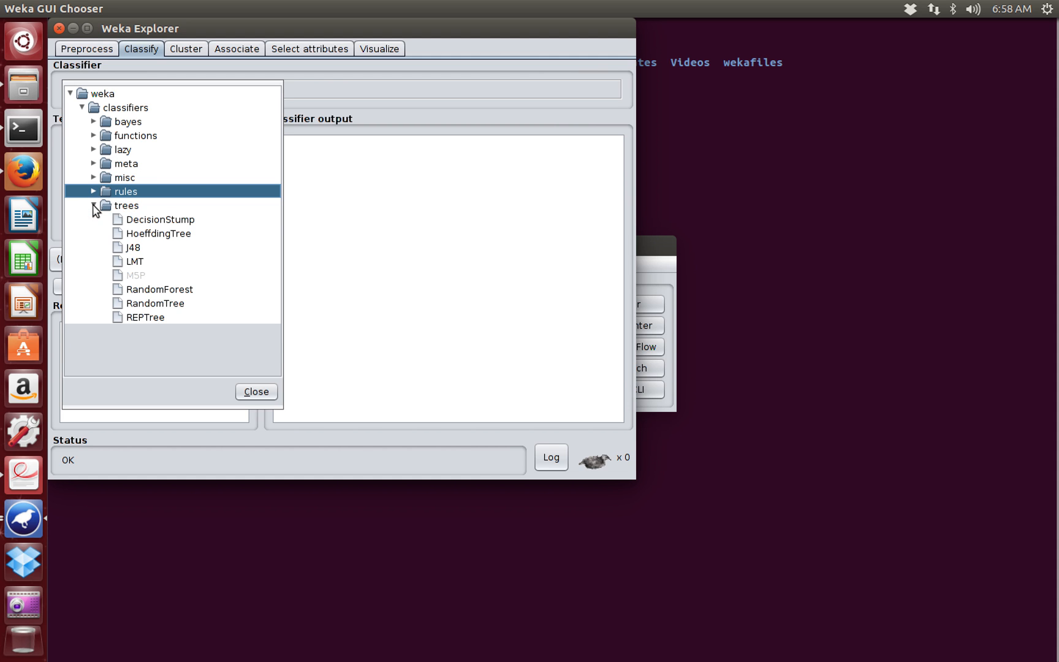
click(136, 248)
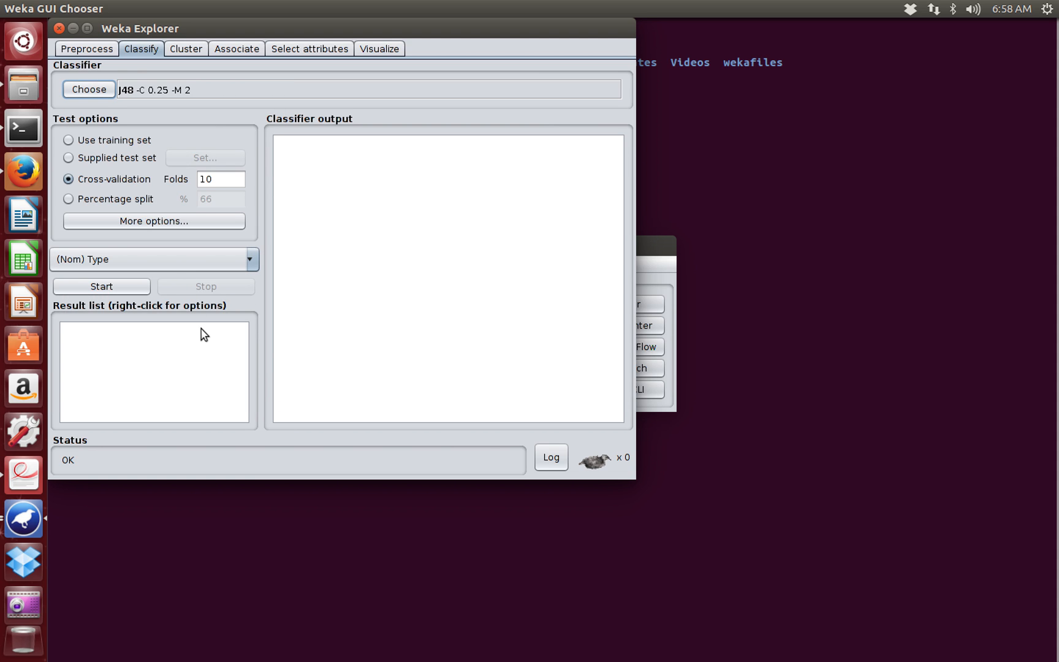
click(126, 288)
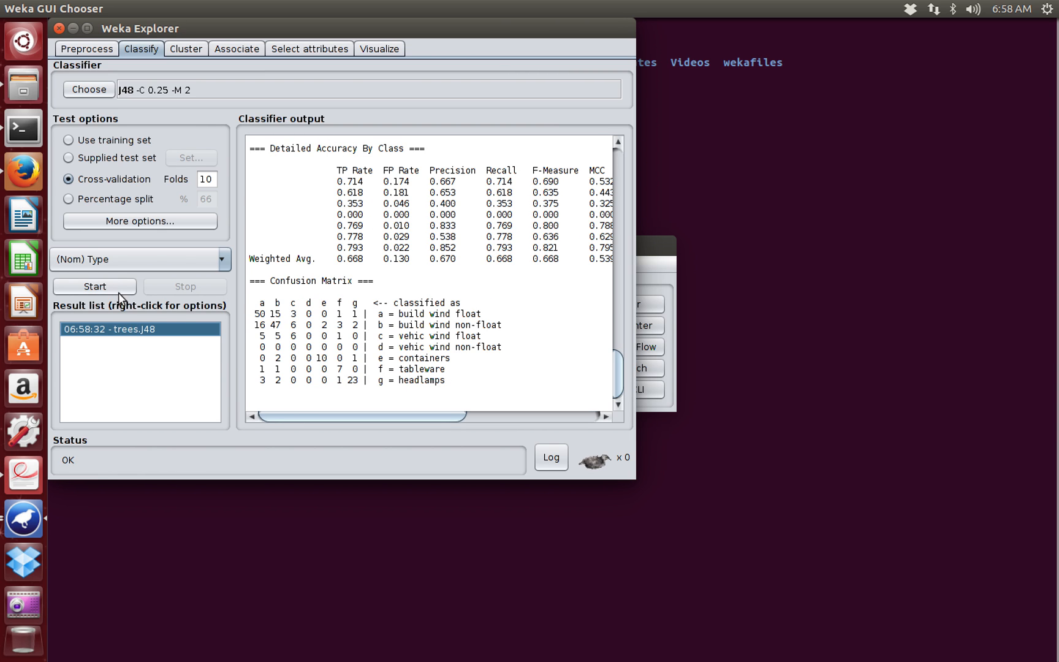
Look back through the J48 classifier output to the run information at its beginning
scroll(350, 312, up, 2)
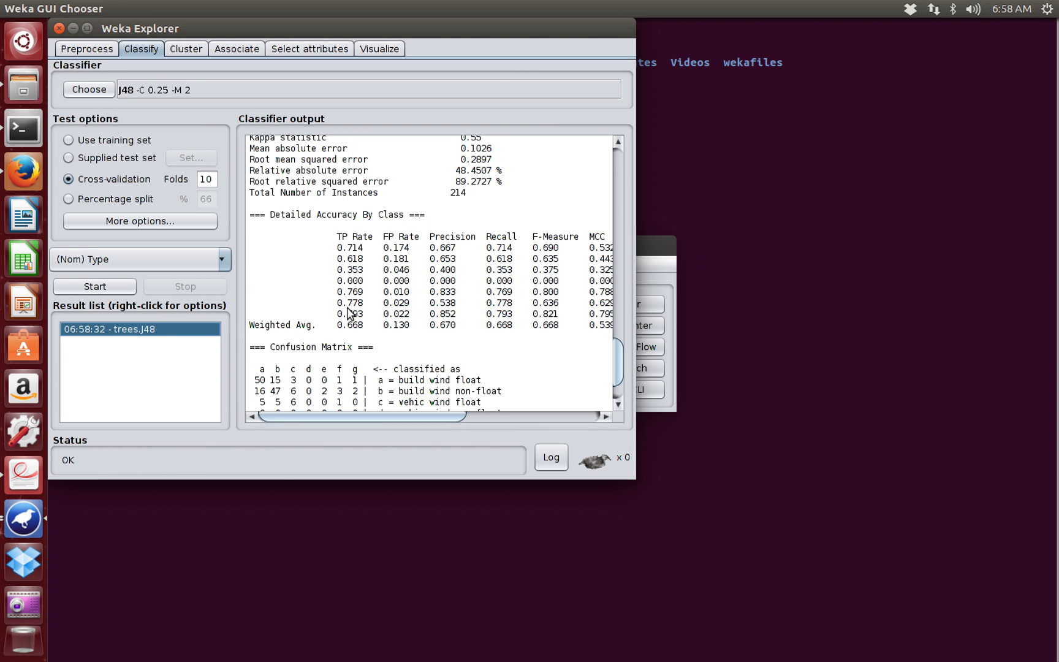
scroll(350, 312, up, 7)
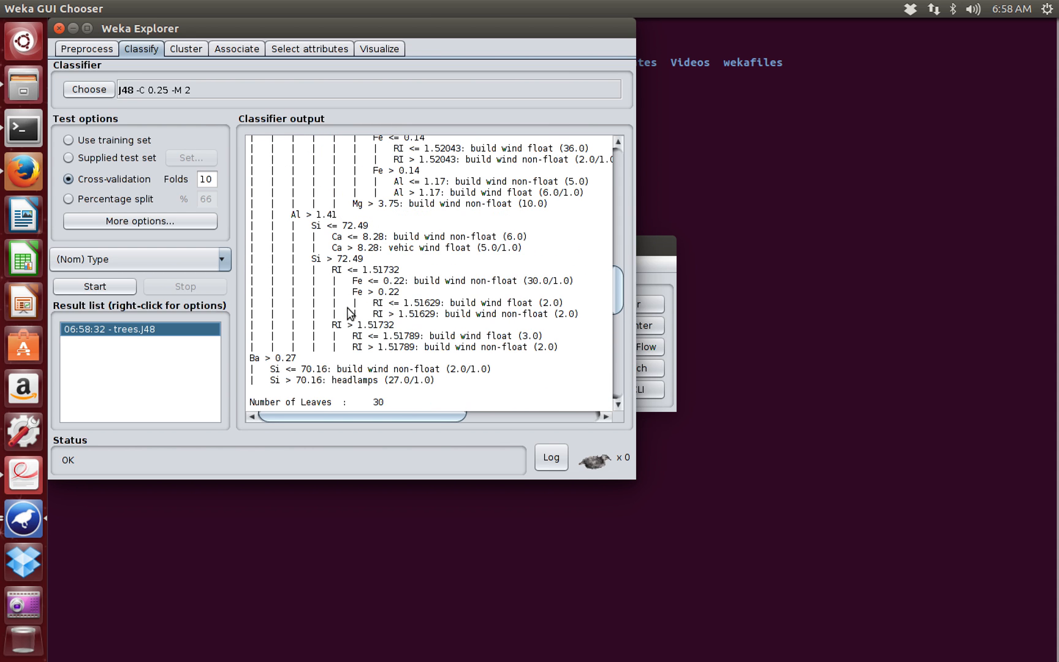
scroll(349, 311, up, 8)
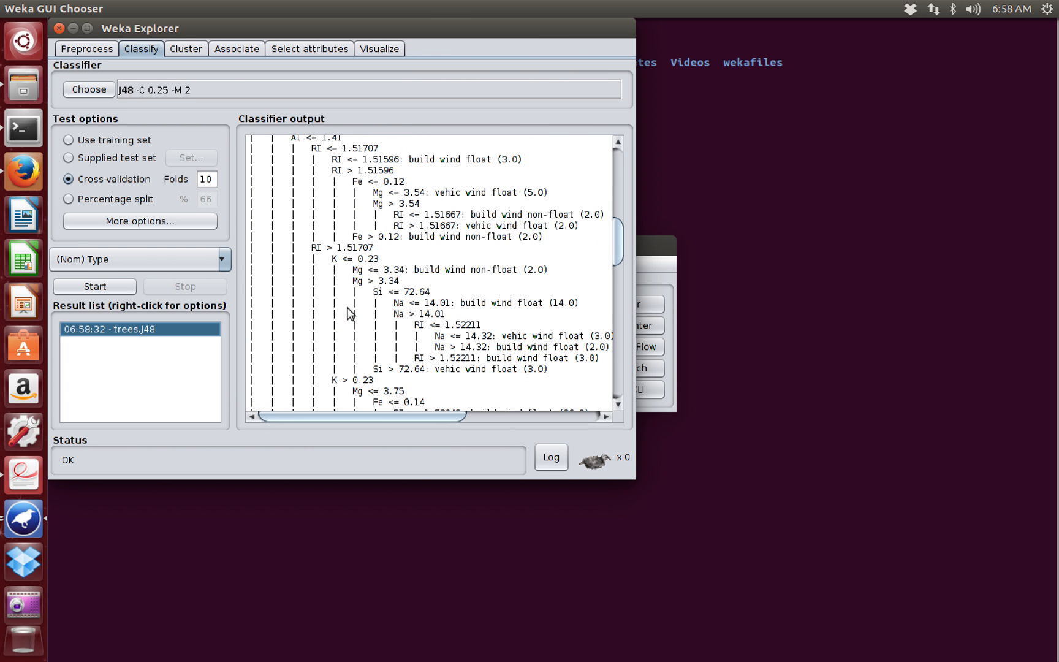
scroll(349, 314, up, 9)
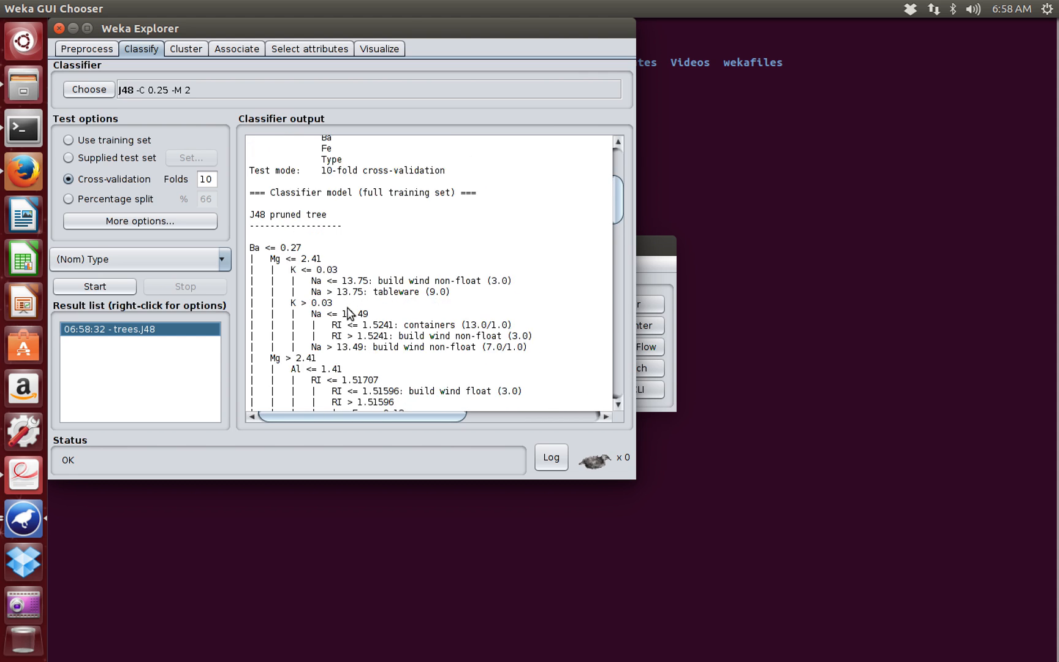
scroll(349, 314, up, 3)
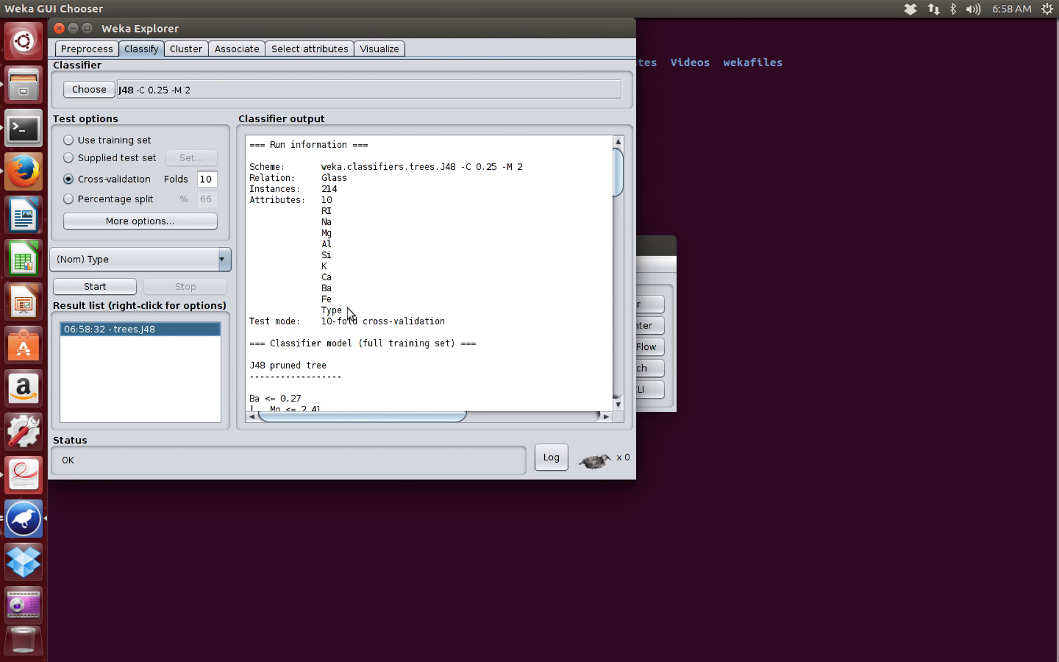
Read the J48 pruned tree from its root split through the last branches, the number of leaves and the tree size
scroll(347, 313, down, 4)
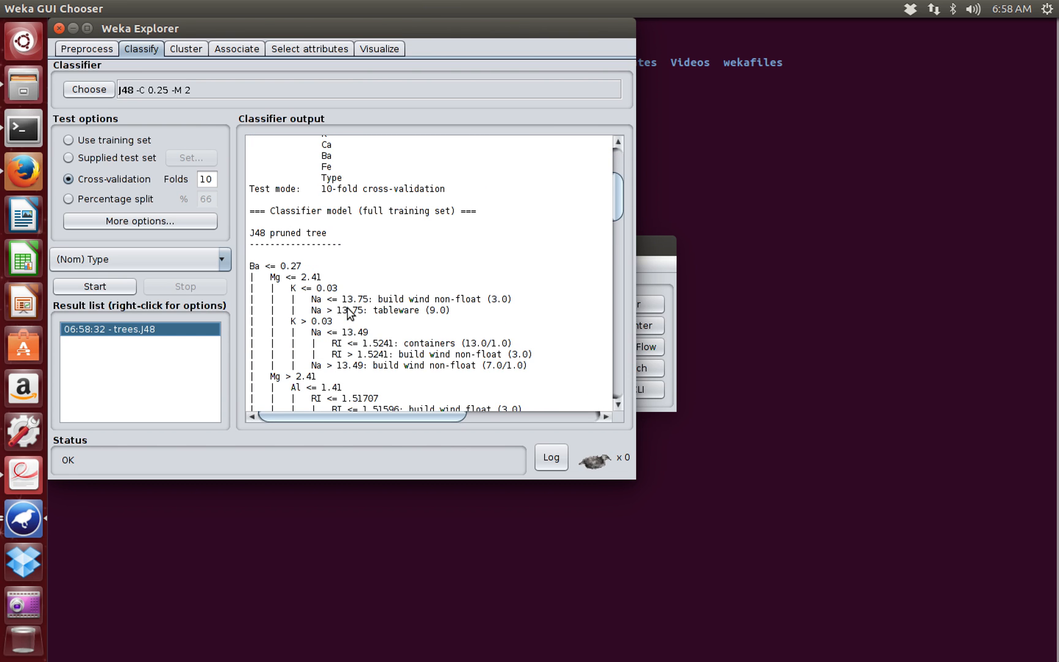
scroll(350, 313, down, 2)
scroll(349, 314, down, 6)
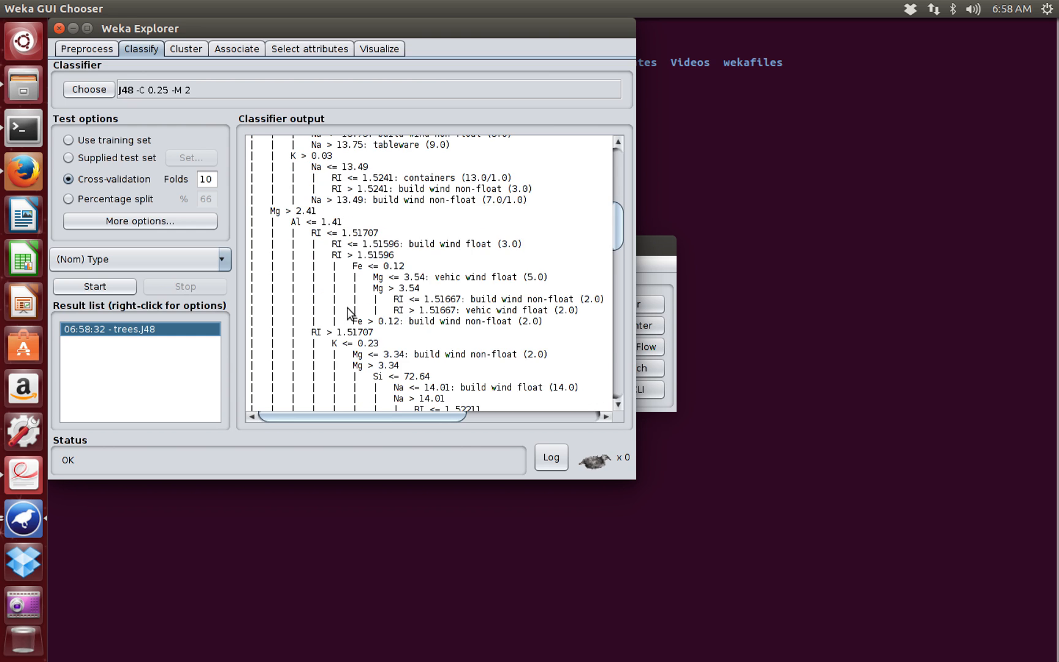
scroll(347, 314, down, 2)
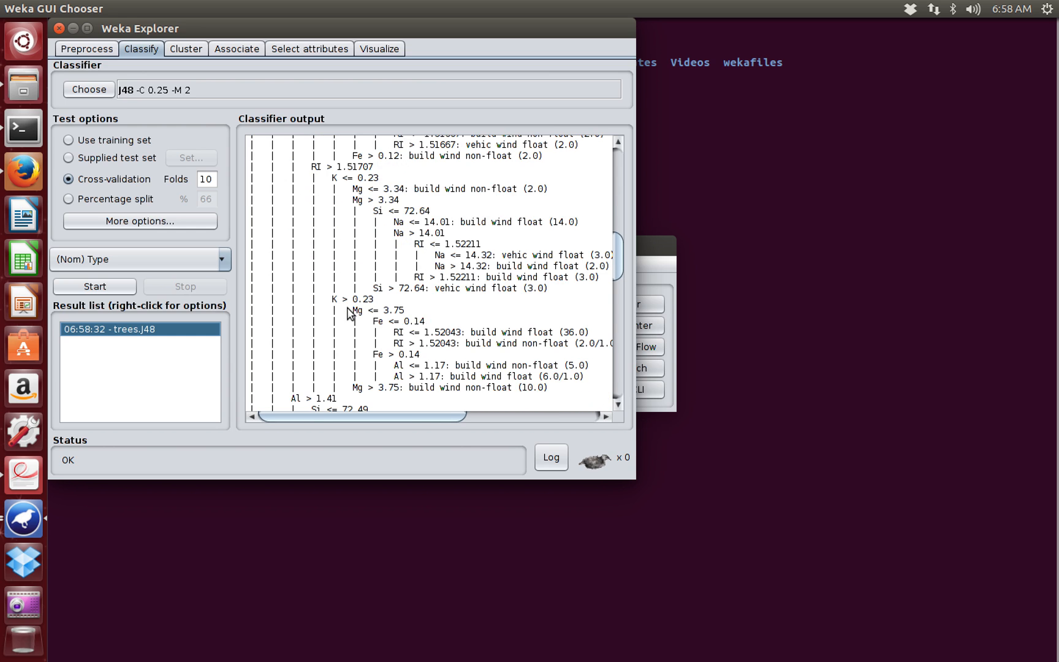
scroll(347, 313, down, 4)
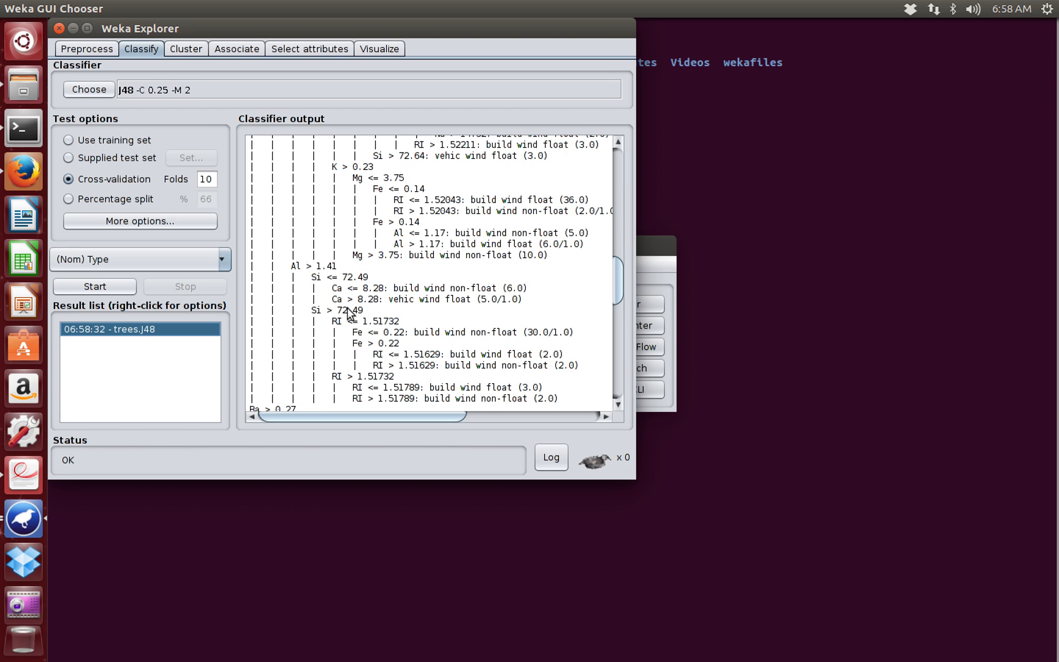
scroll(348, 313, down, 2)
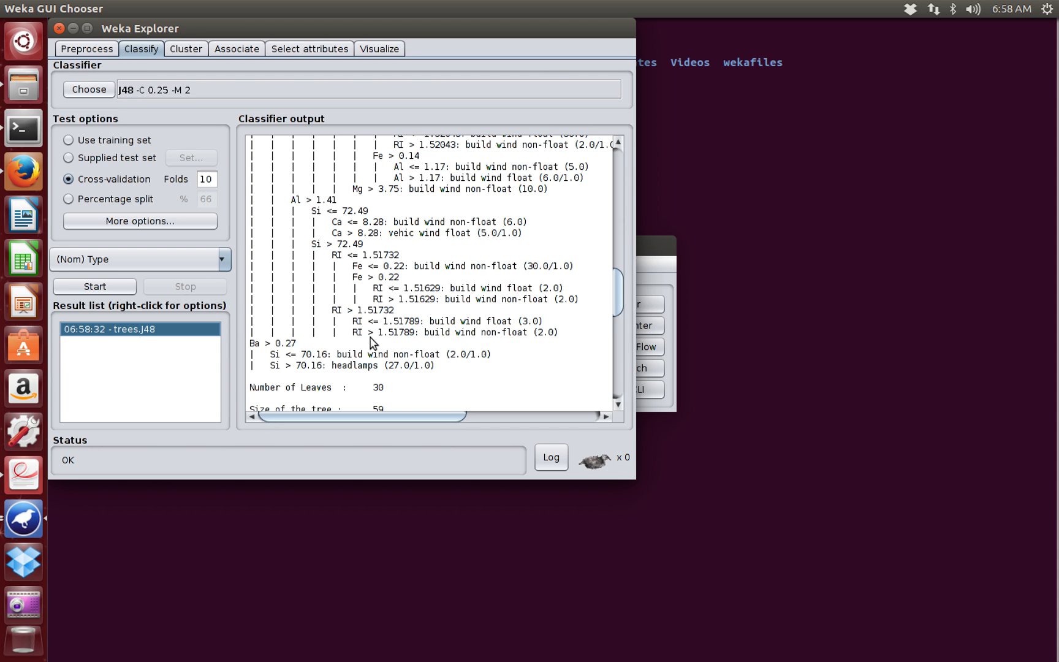
scroll(399, 334, down, 1)
scroll(400, 334, down, 2)
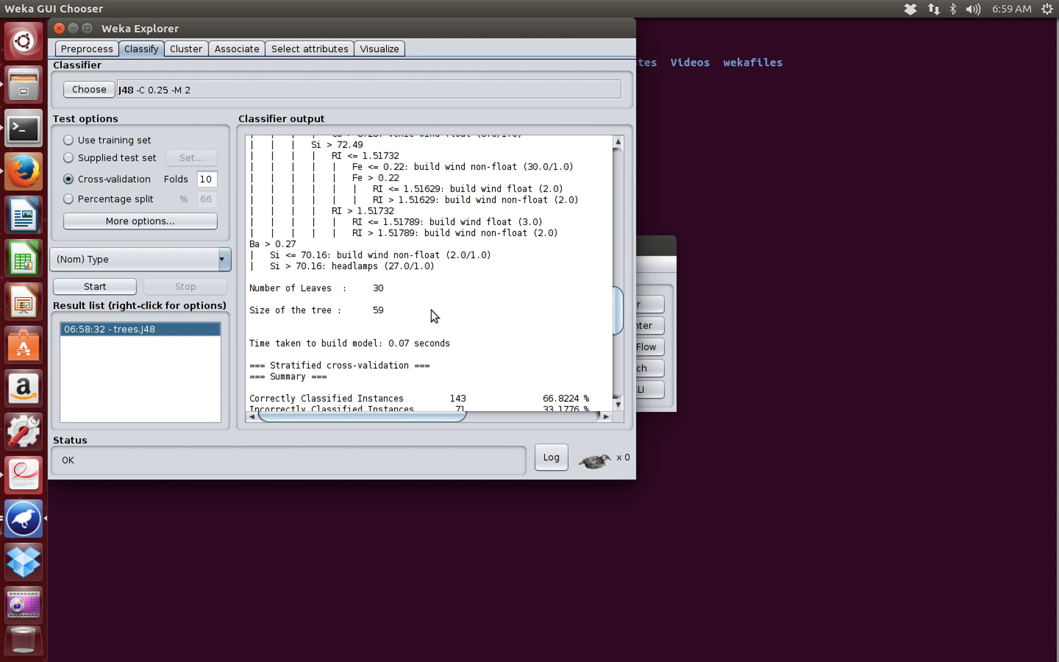
Highlight the percentage of correctly classified instances in the summary, and examine the detailed accuracy by class and the confusion matrix
scroll(434, 314, down, 2)
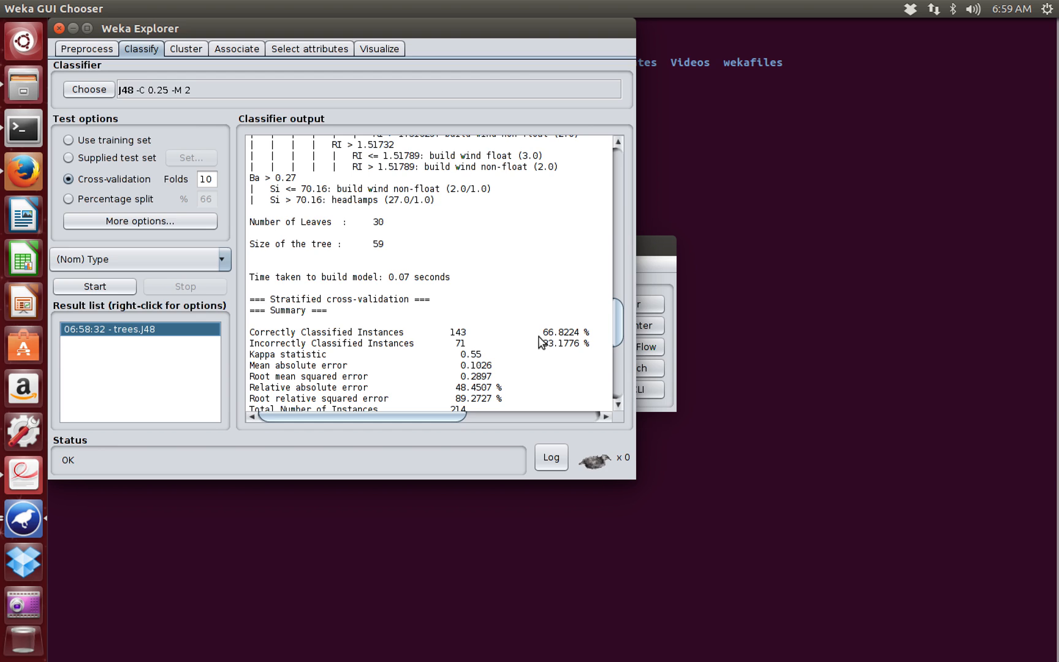
drag(542, 333, 578, 339)
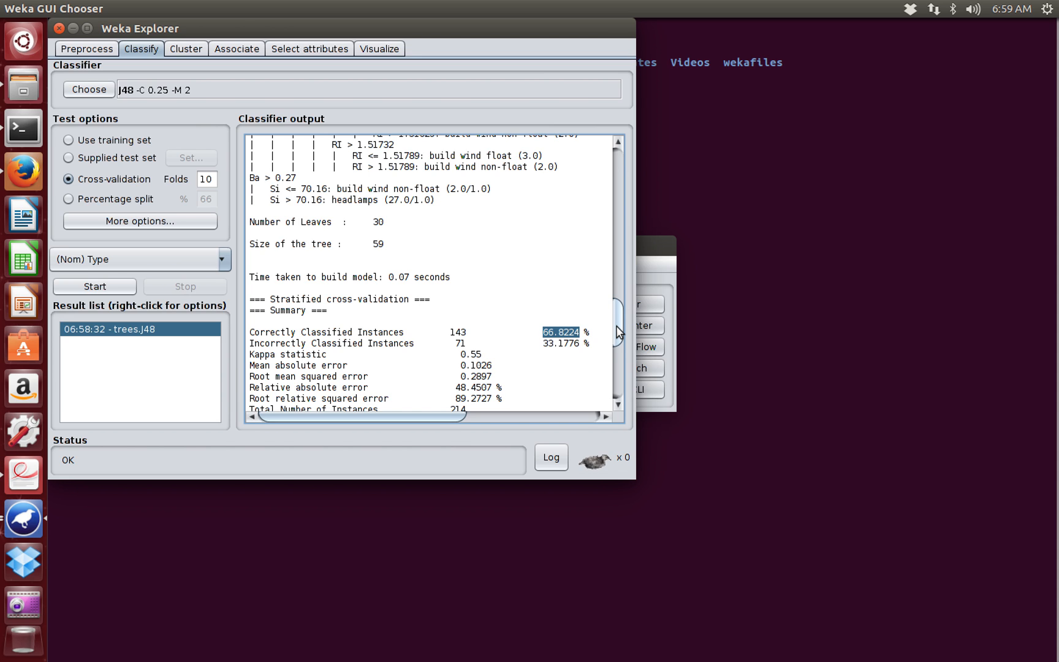
drag(619, 331, 617, 379)
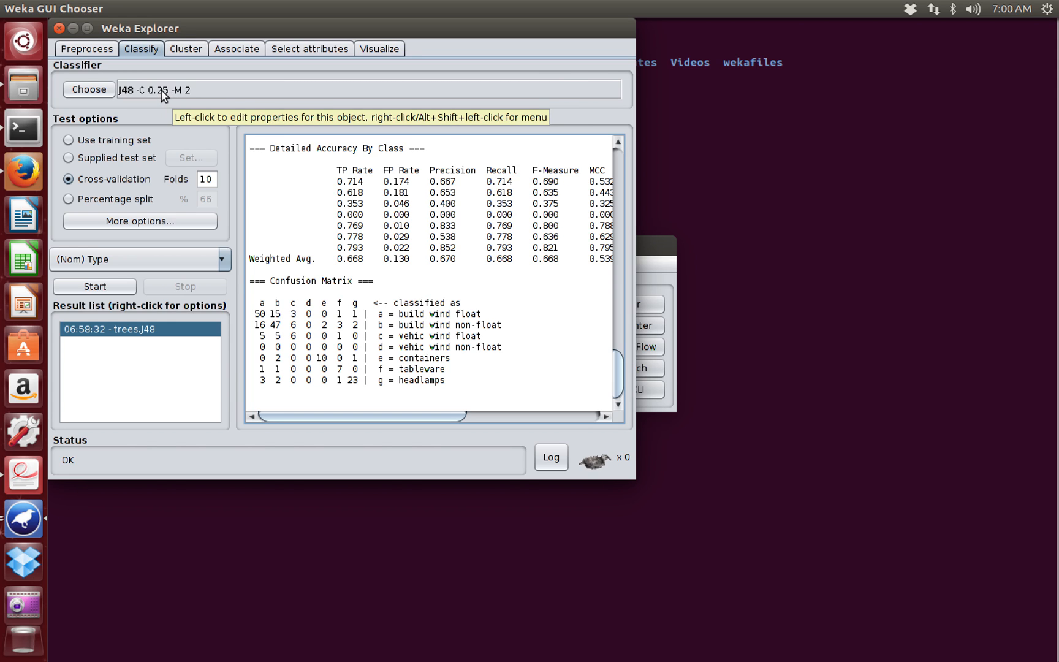
Open the J48 classifier's settings and read the detailed description of its options, including unpruned and confidenceFactor
click(130, 90)
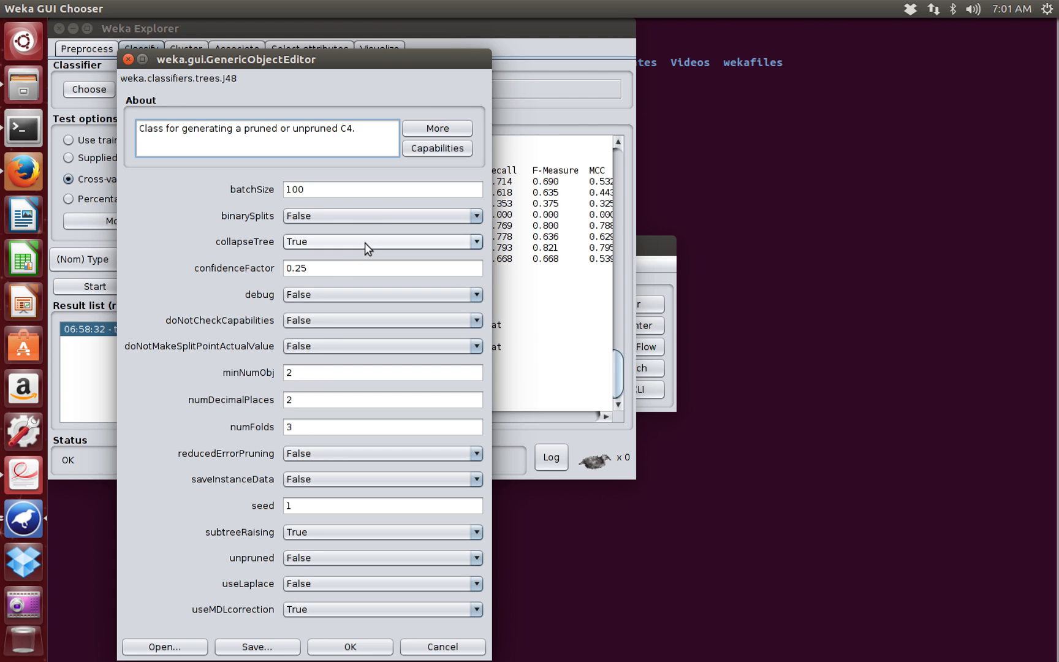
click(453, 132)
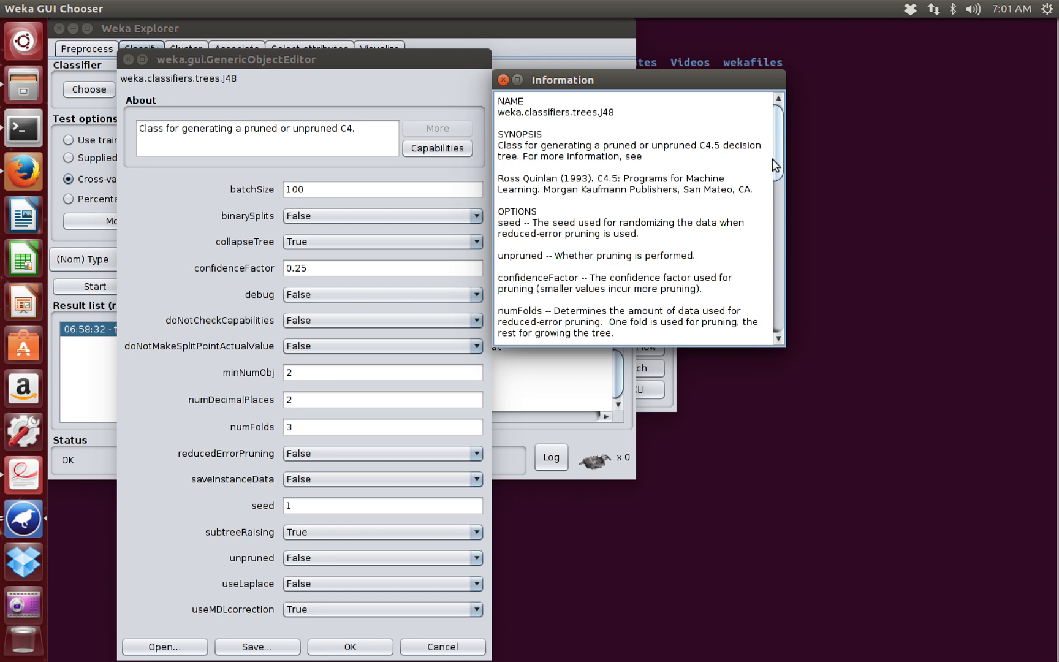
drag(778, 170, 770, 197)
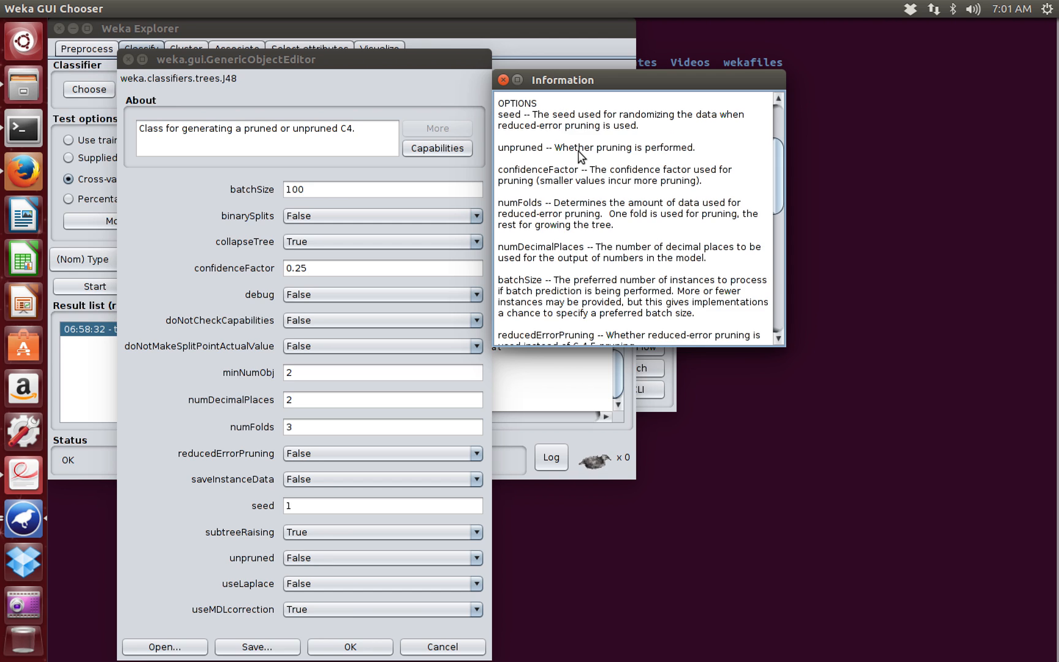
click(503, 80)
Set J48's minNumObj to 15 and rerun the 10-fold cross-validation on the glass data
click(305, 376)
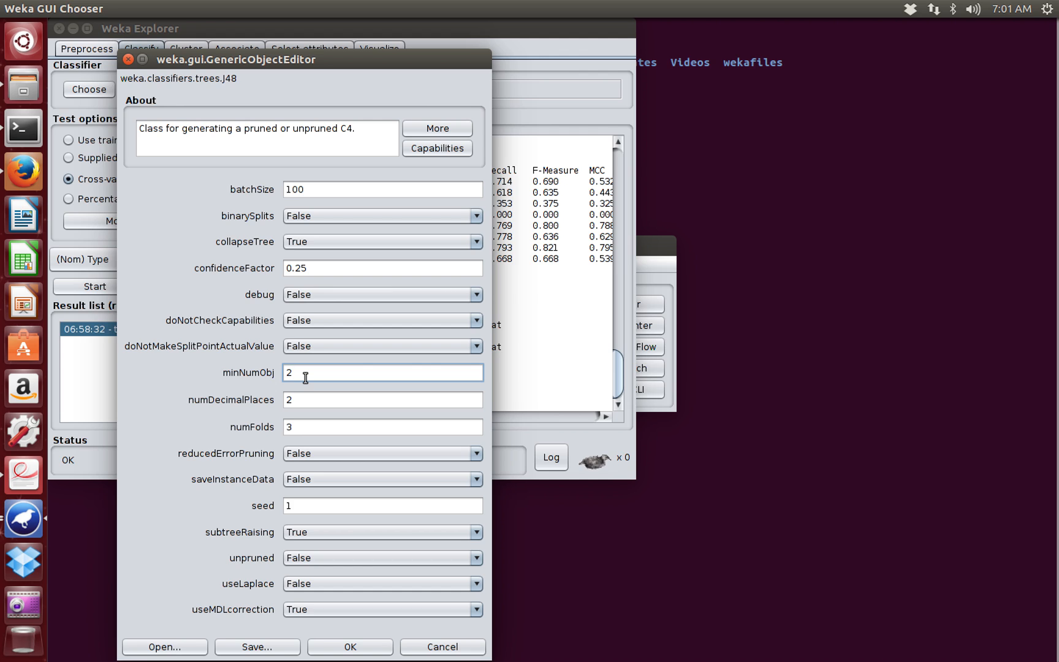
double_click(305, 376)
text(15)
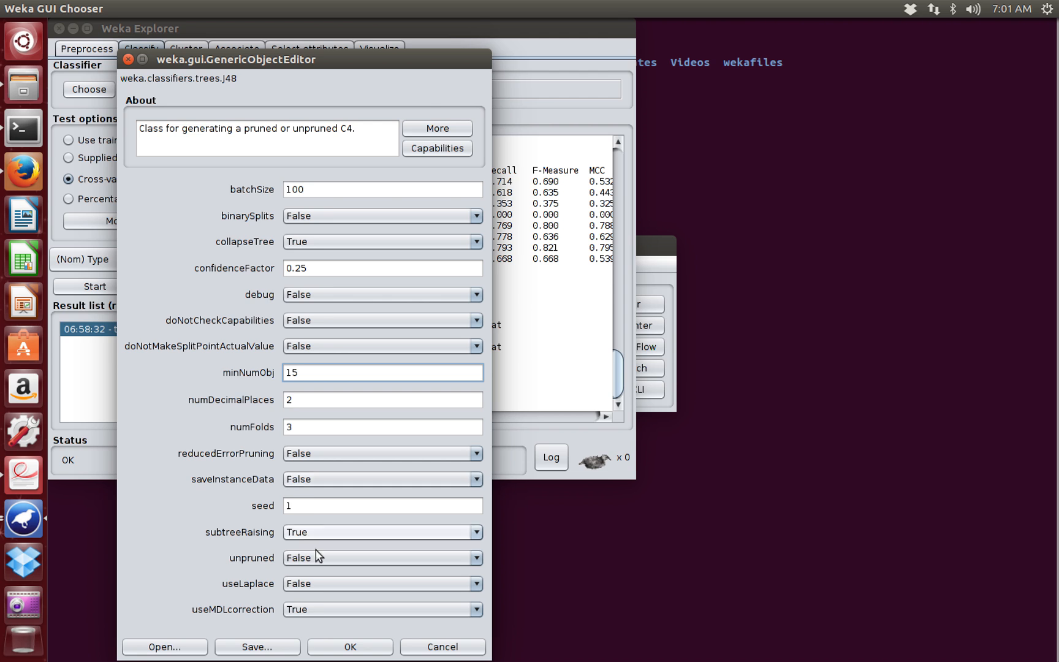
click(331, 648)
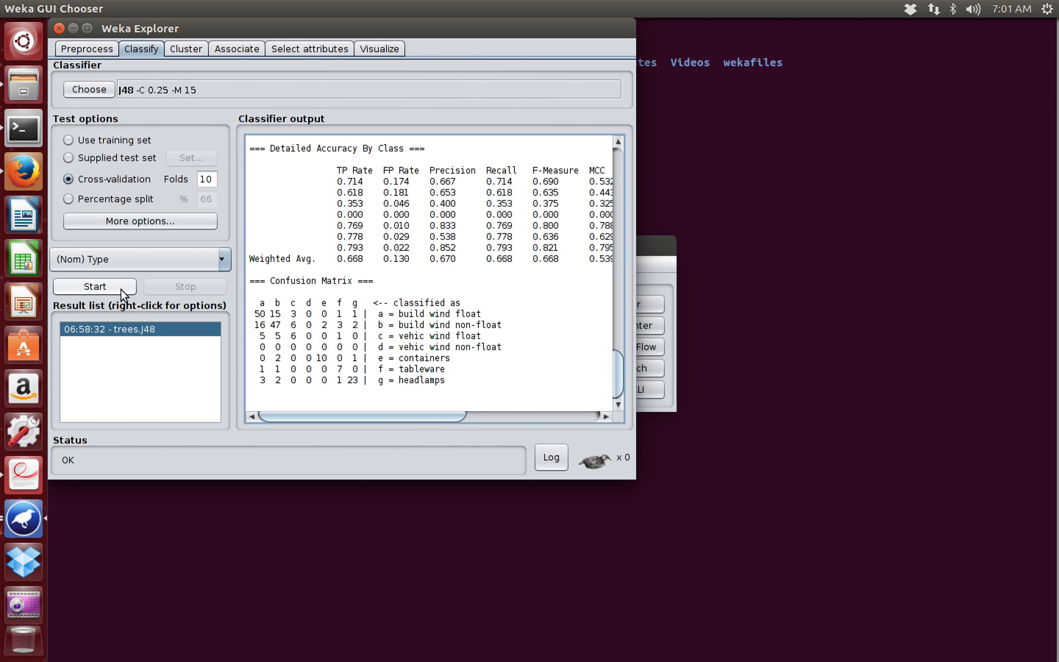
click(121, 291)
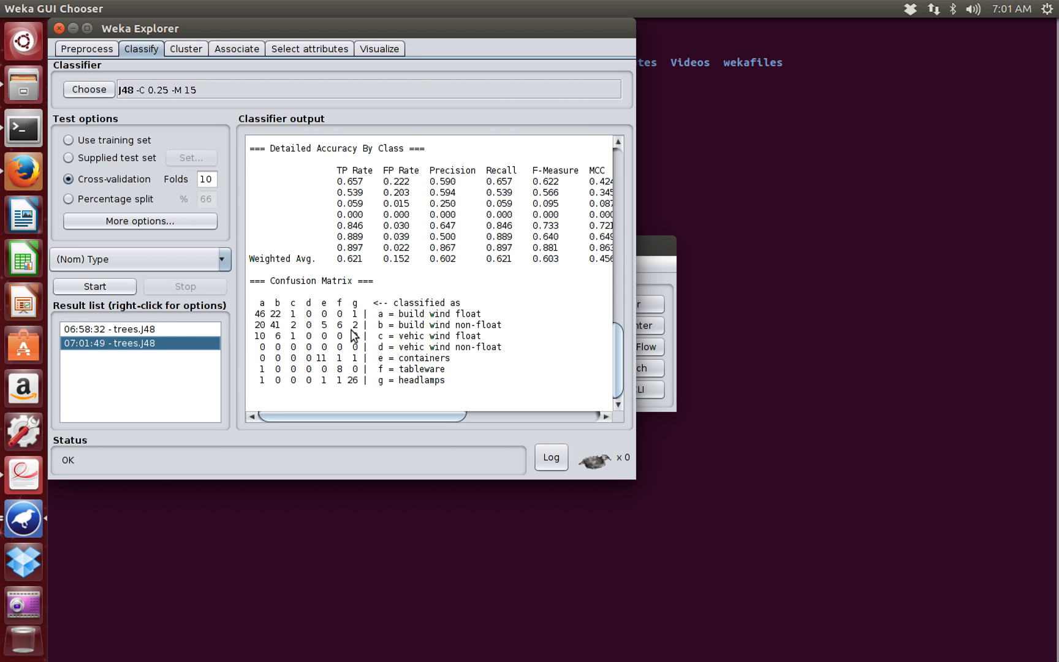
Compare the cross-validation summaries of the original J48 run and the run with minNumObj 15
scroll(353, 335, up, 4)
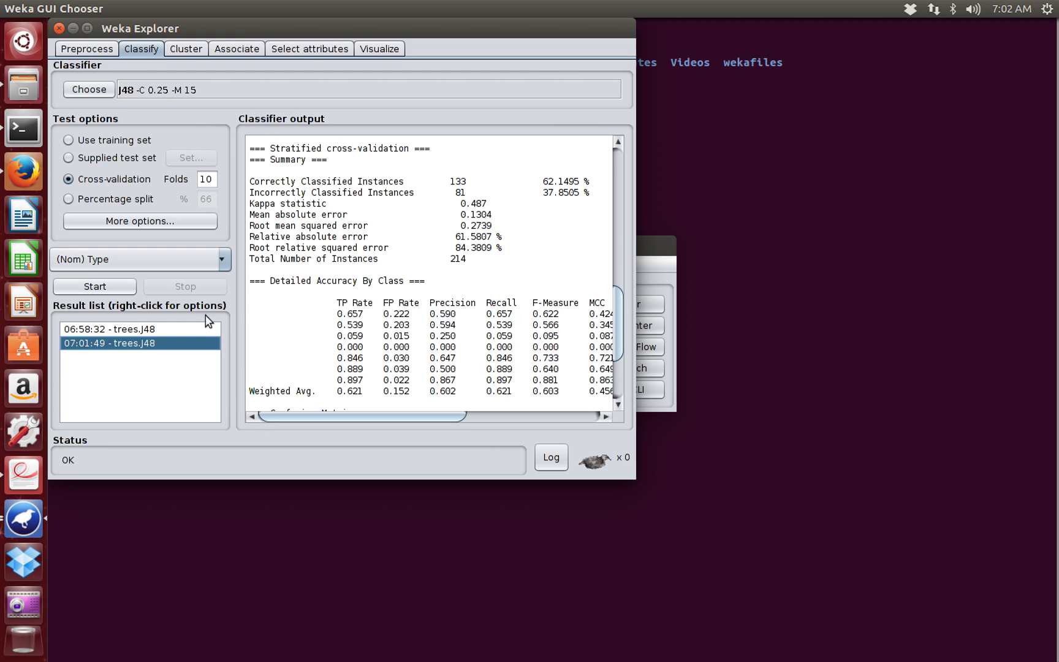
click(130, 331)
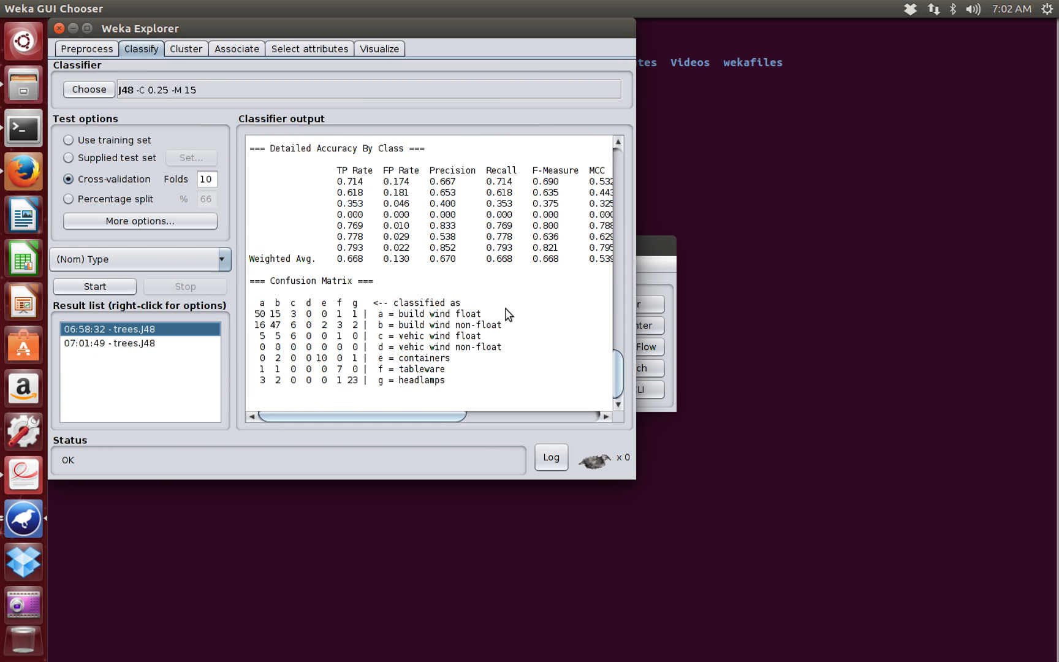
scroll(509, 314, up, 2)
scroll(509, 314, up, 3)
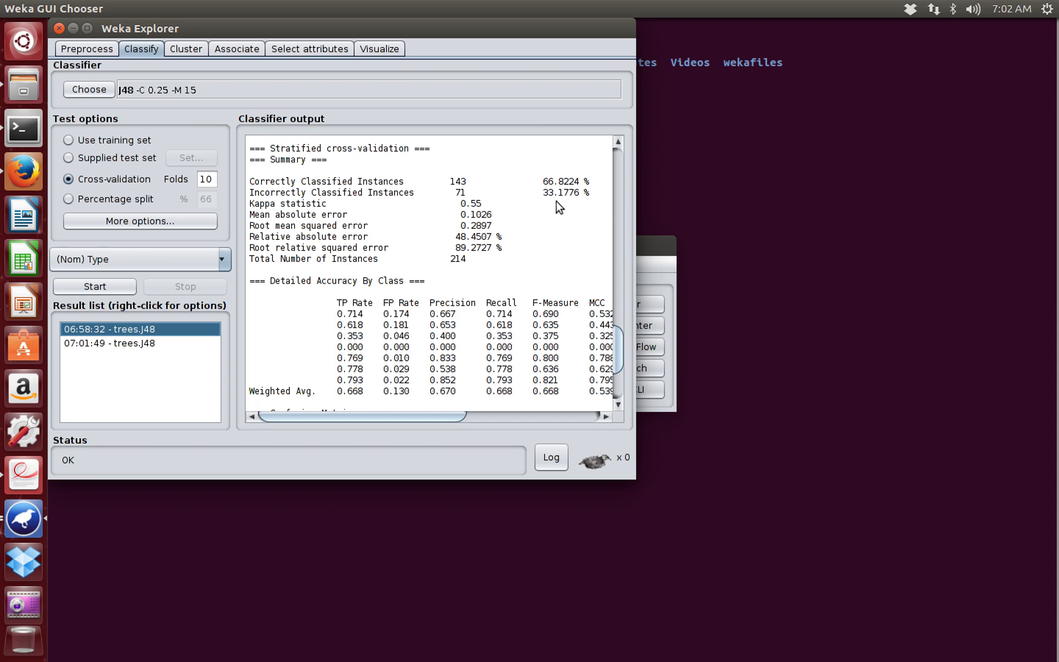
click(148, 342)
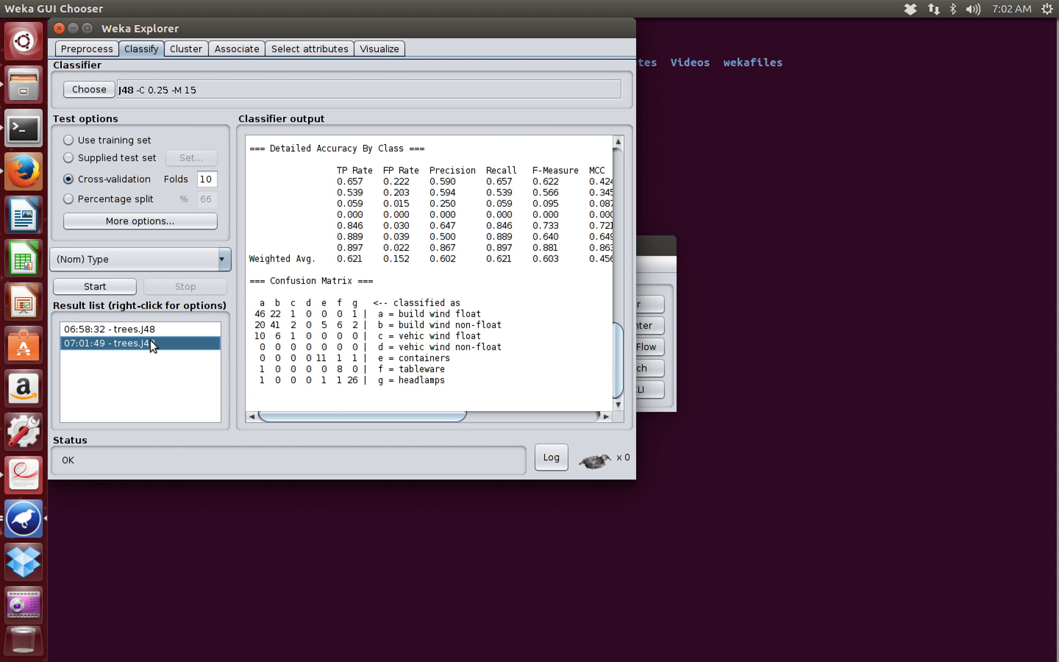
scroll(472, 261, up, 4)
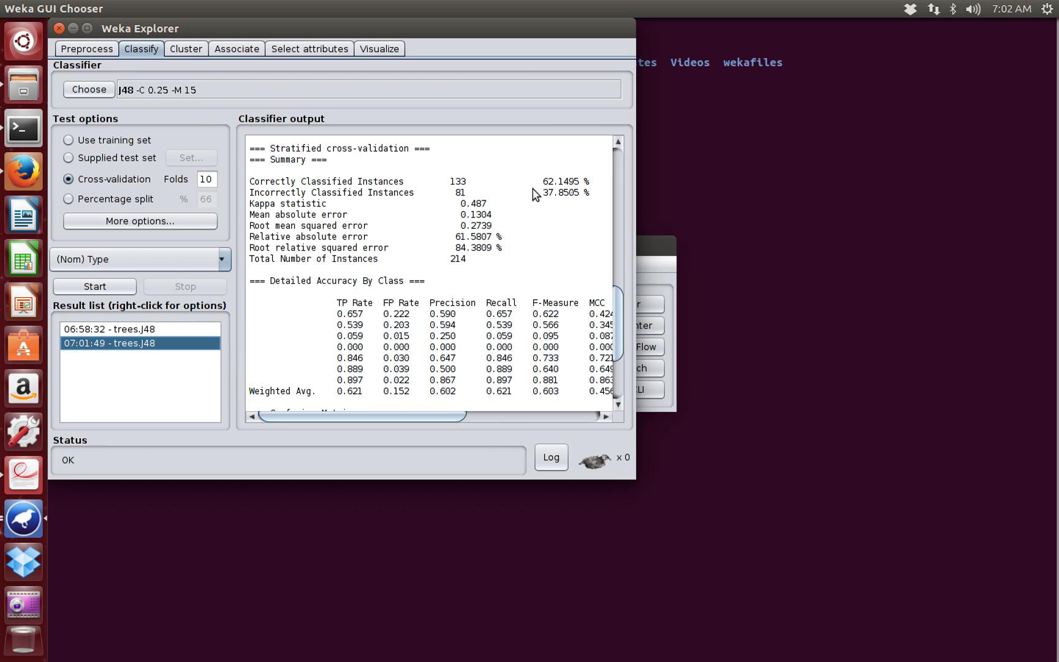
Read the pruned tree, number of leaves and tree size for the J48 run with minNumObj 15
scroll(535, 193, up, 2)
scroll(535, 194, up, 6)
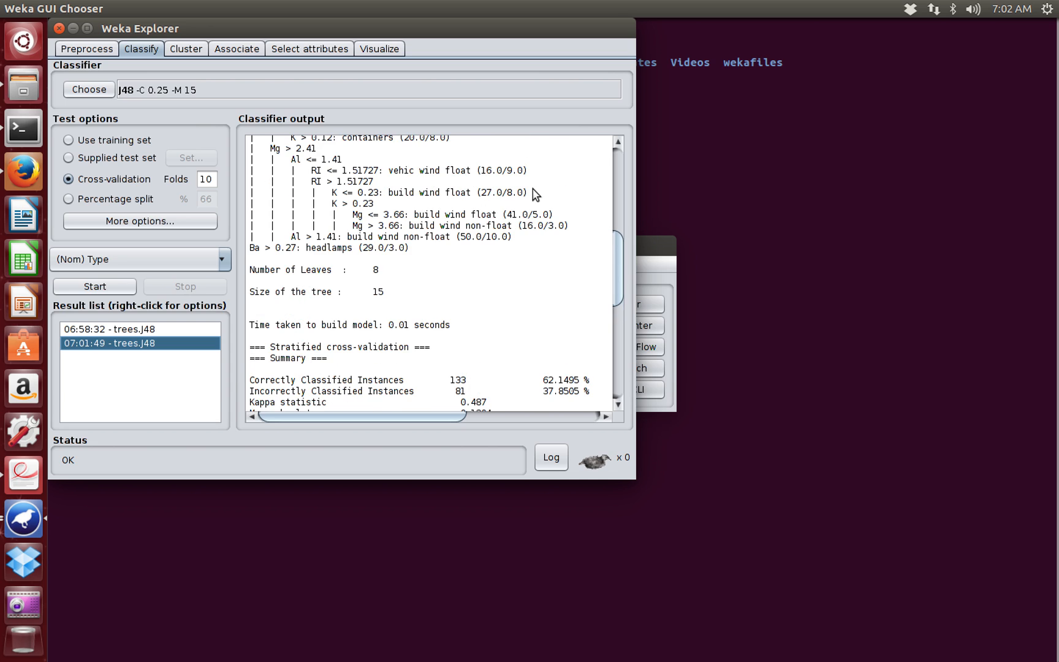
scroll(536, 194, up, 1)
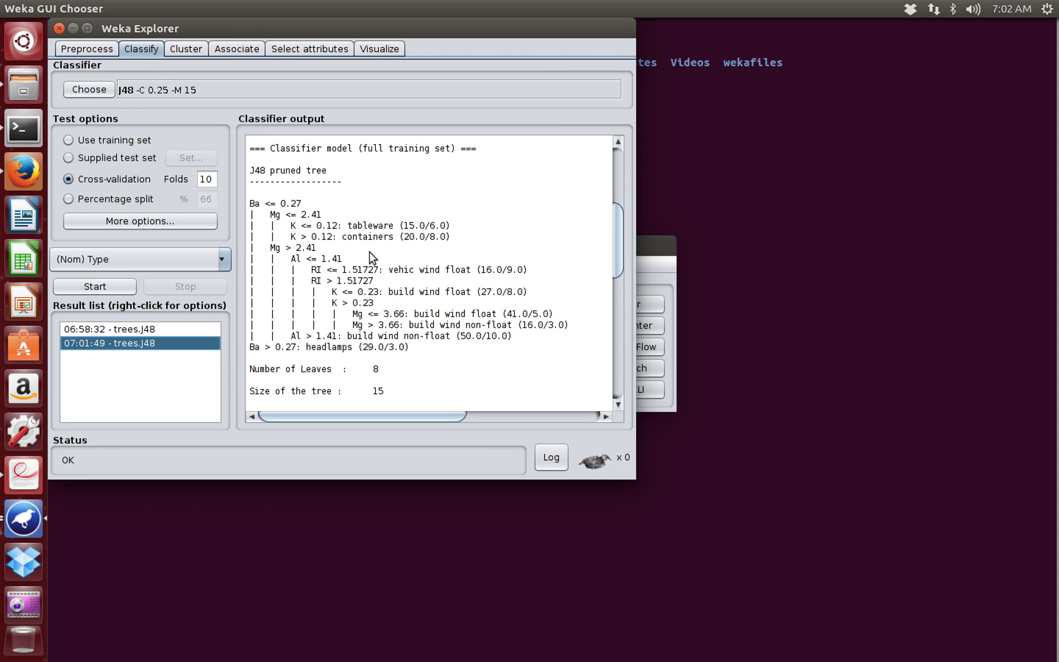
Visualize the decision tree of the minNumObj 15 run full screen, auto-scale it to examine its splits, and minimize the view
right_click(119, 349)
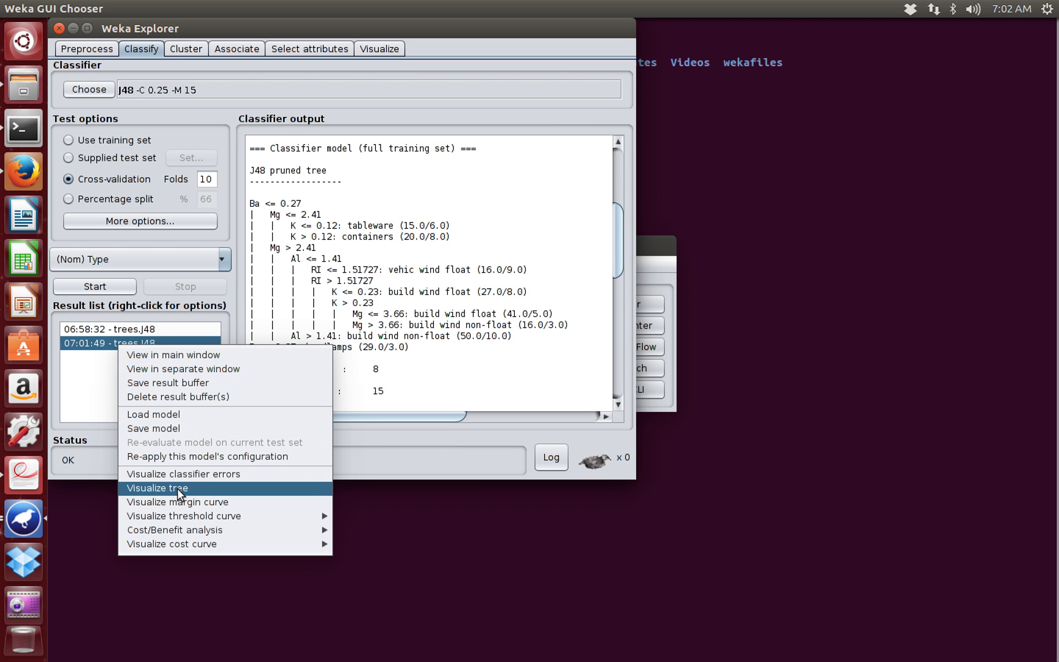
click(195, 488)
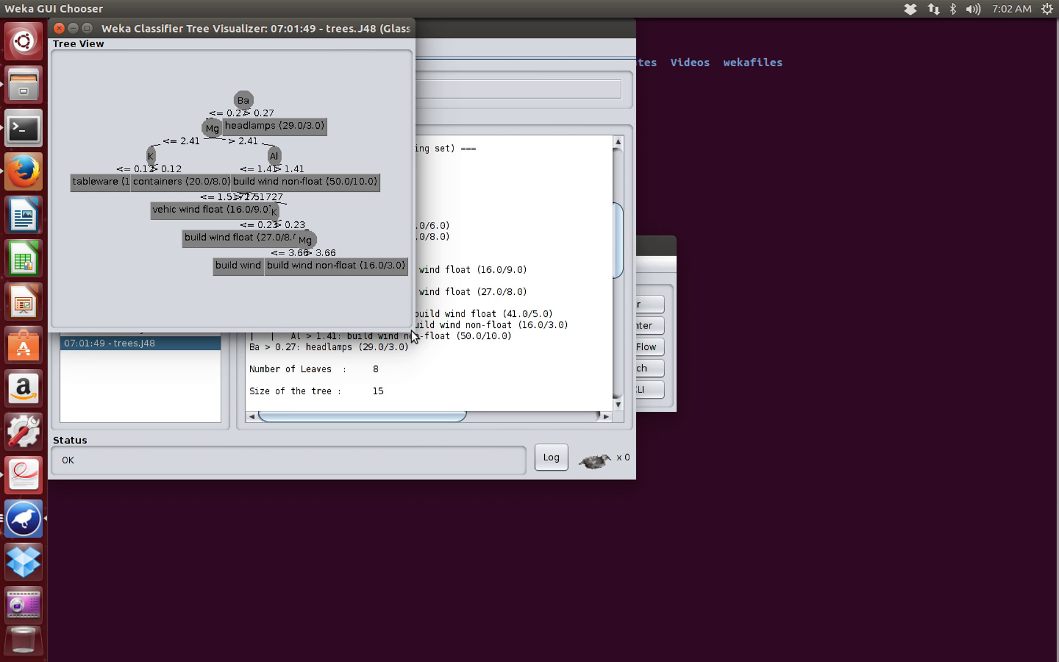
double_click(320, 28)
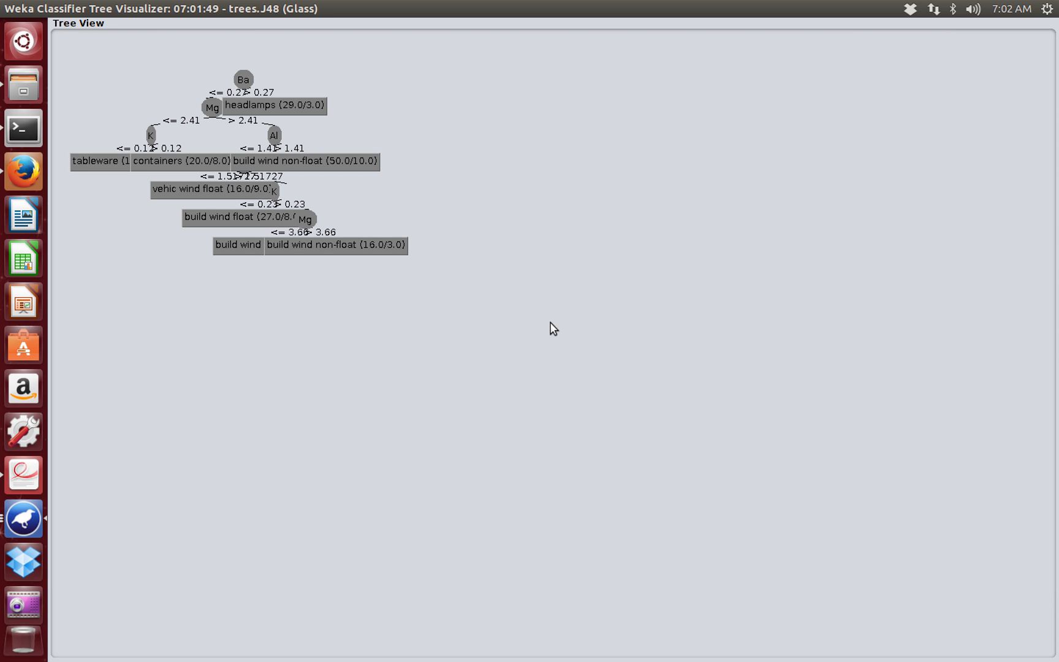
right_click(471, 359)
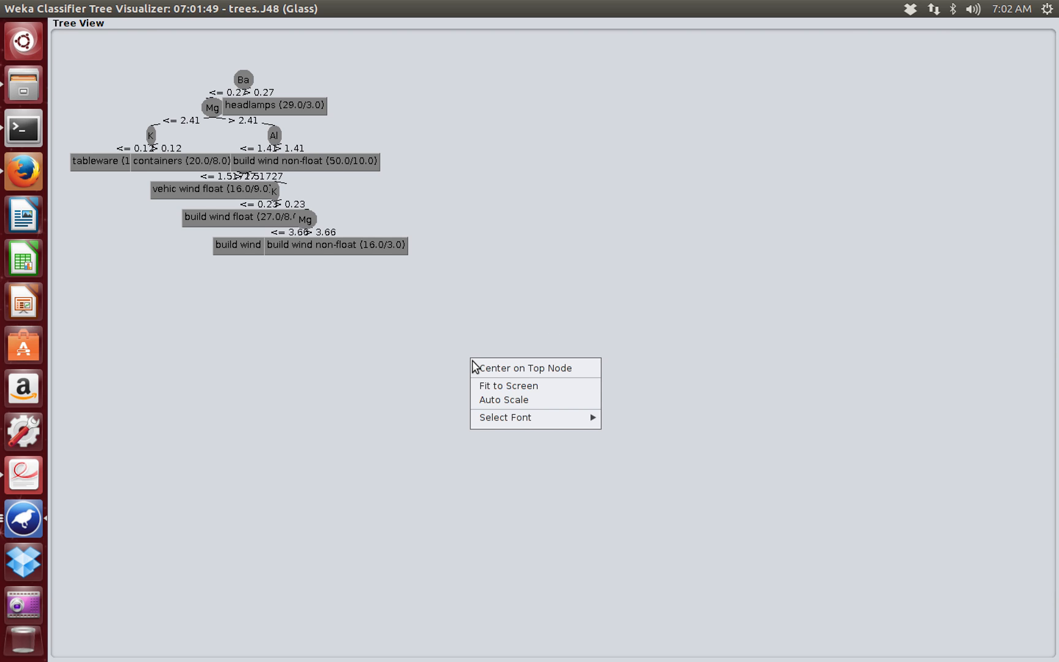
click(496, 392)
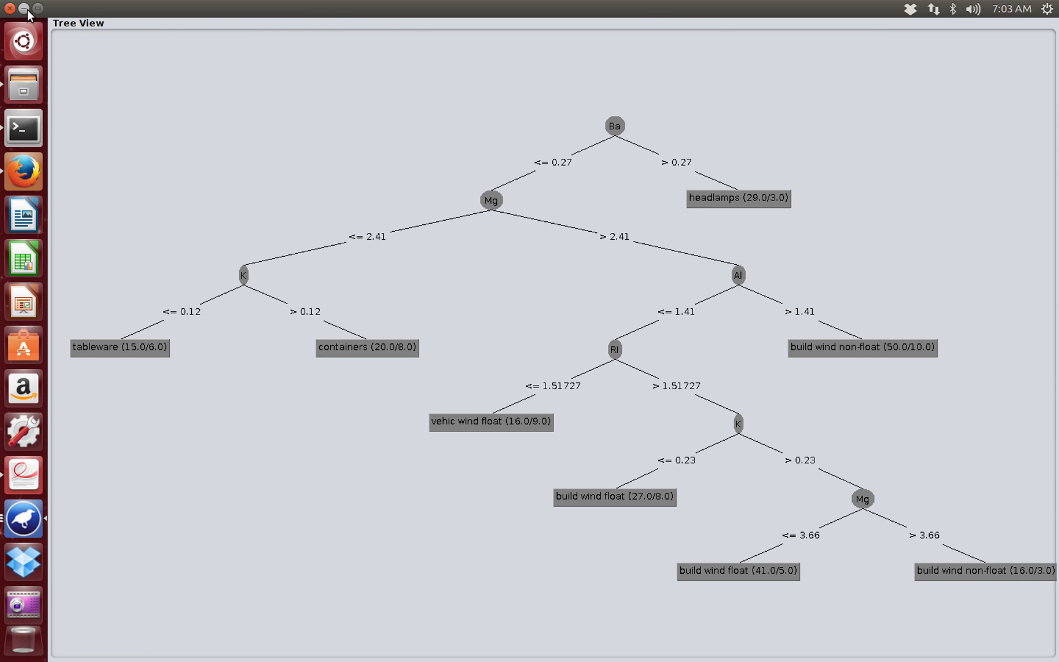
click(23, 9)
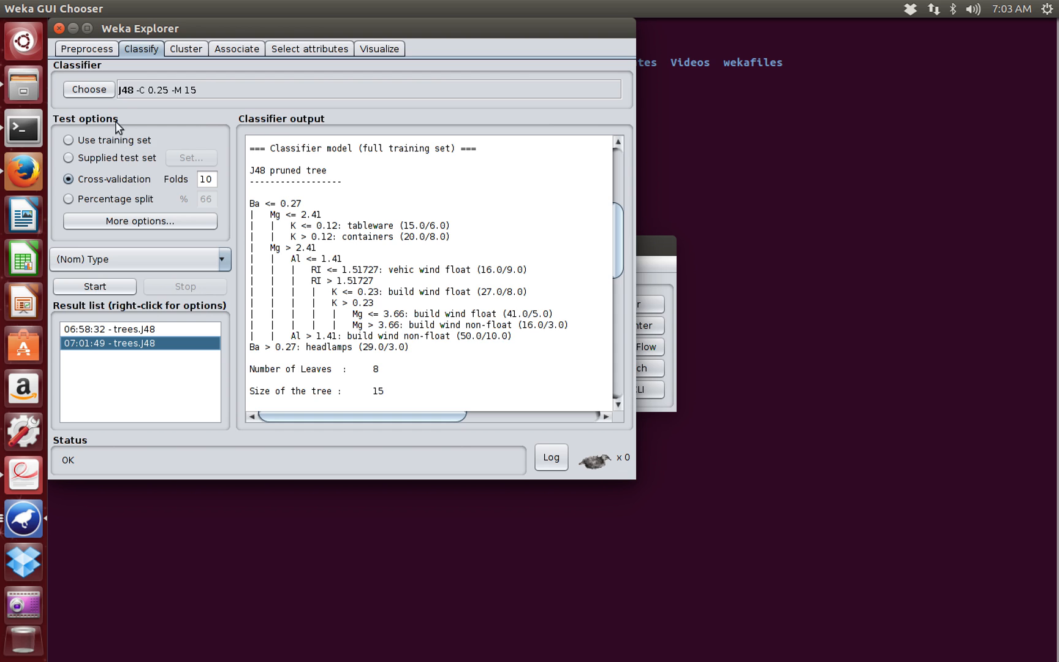
Set J48's unpruned option to True, keeping minNumObj at 15, and rerun the classifier on the glass data
click(136, 92)
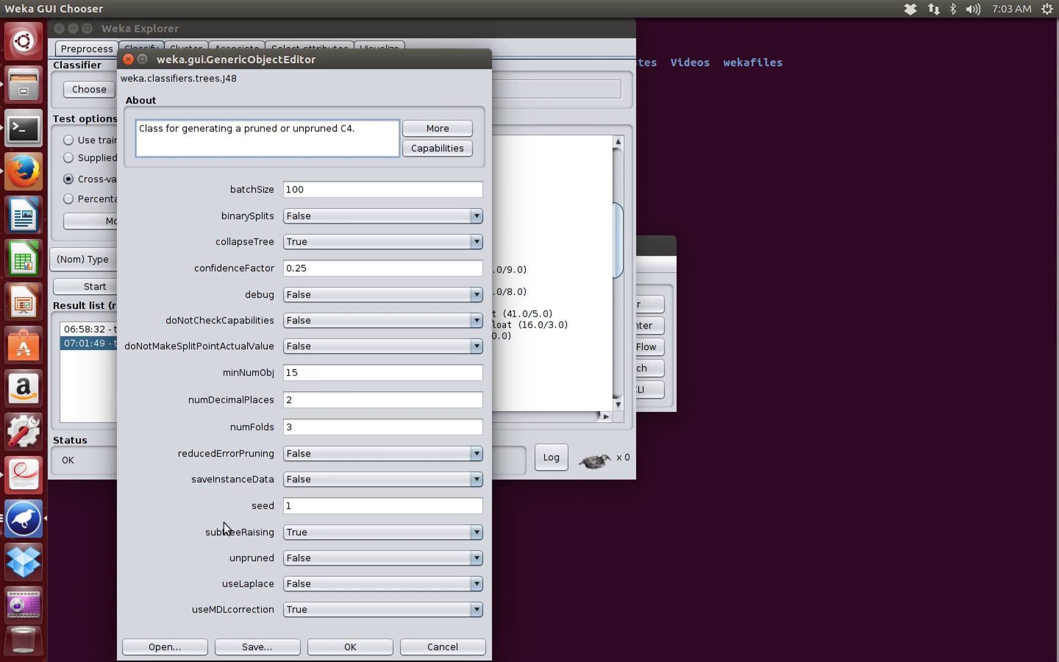
click(318, 565)
click(316, 573)
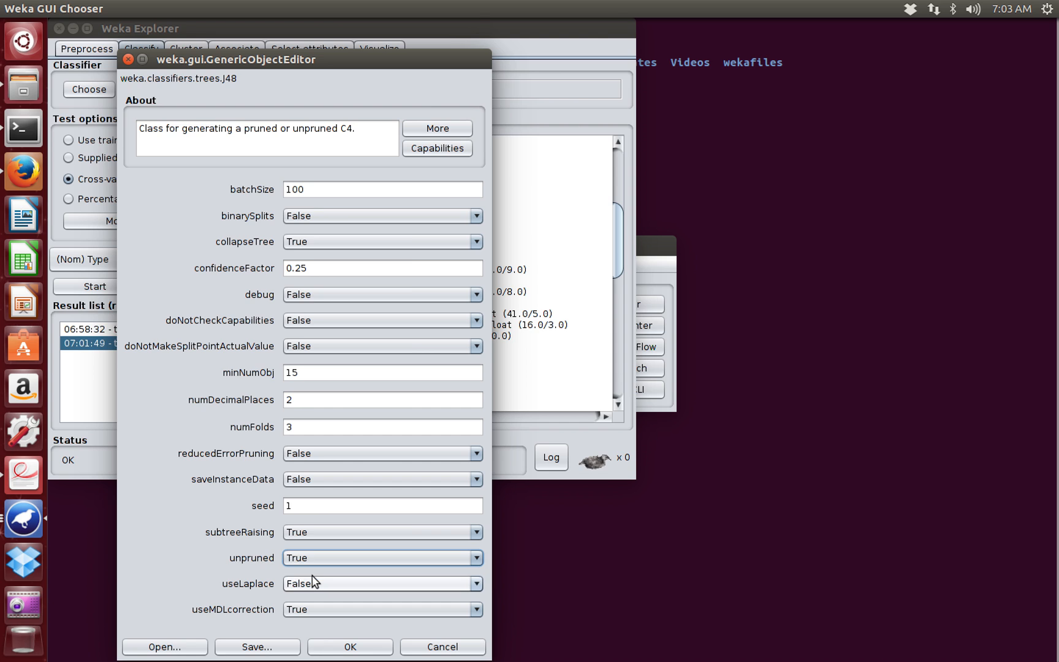
click(341, 644)
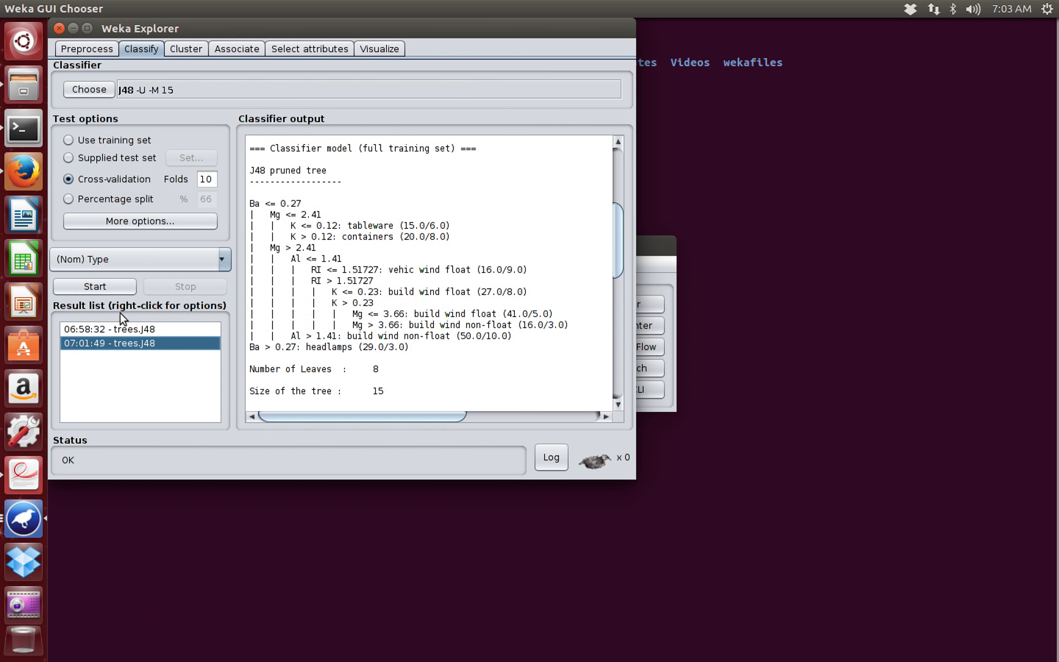
click(104, 285)
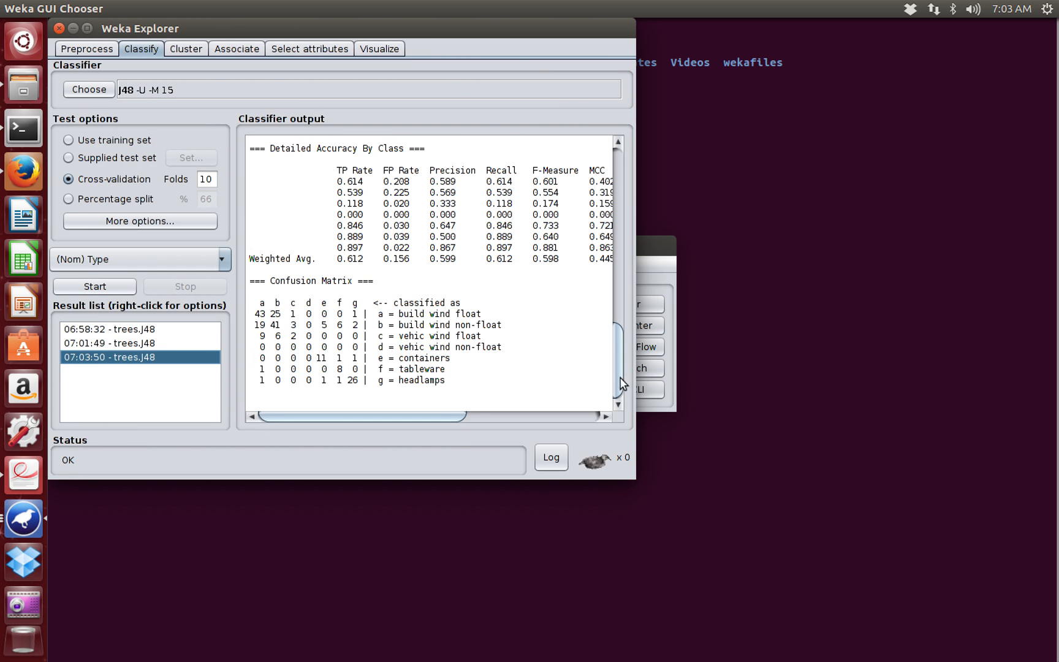
Compare the cross-validation summary of the unpruned J48 run with that of the pruned minNumObj 15 run
drag(619, 377, 622, 320)
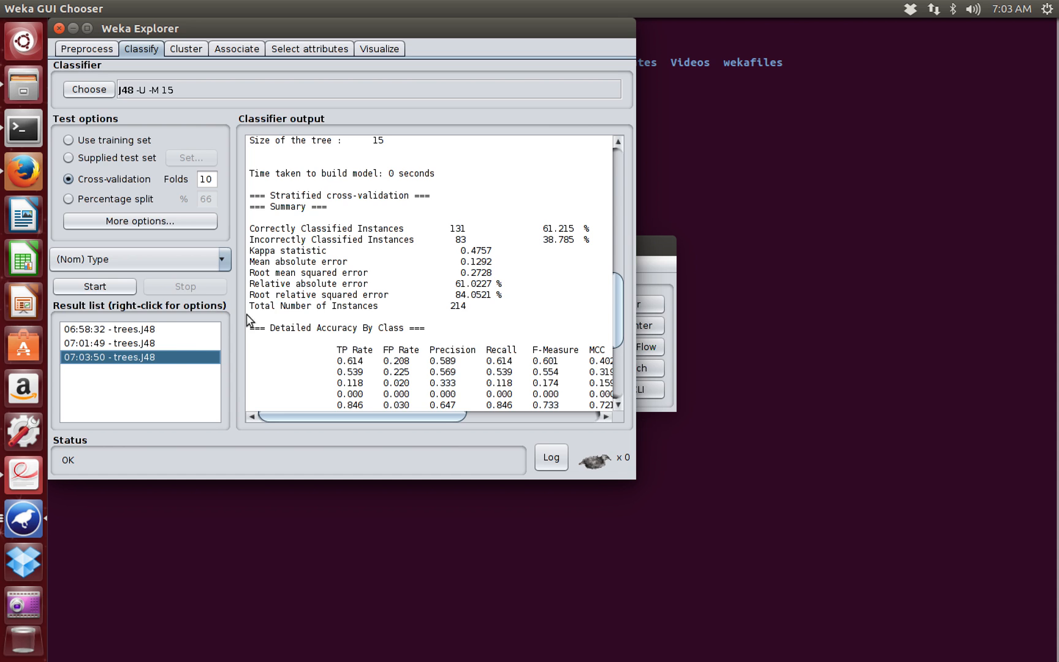
click(189, 342)
drag(618, 347, 619, 304)
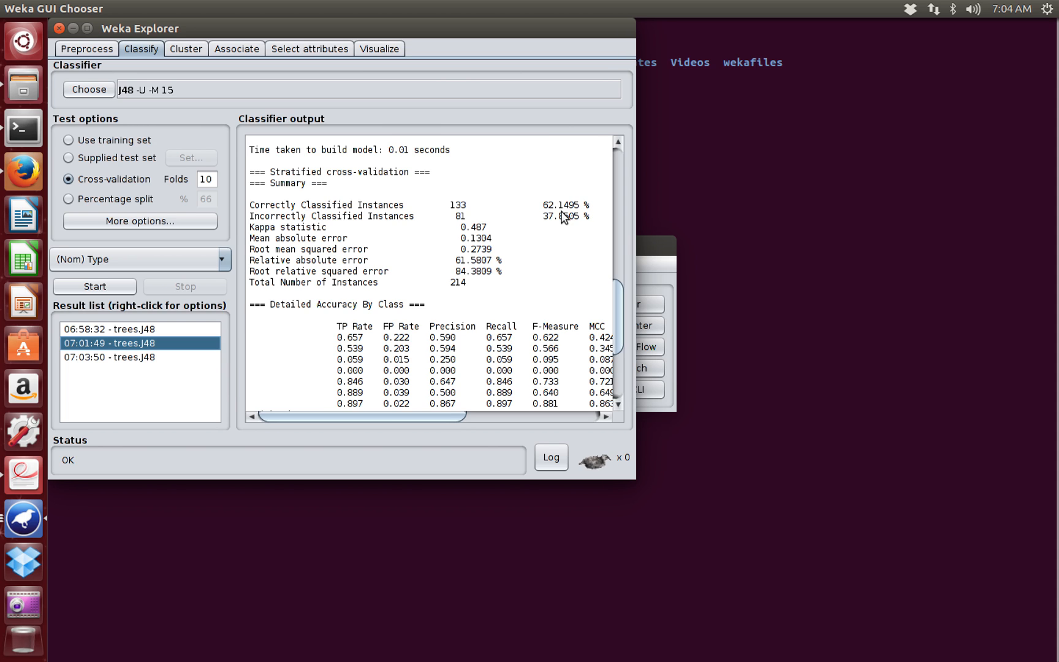
click(136, 358)
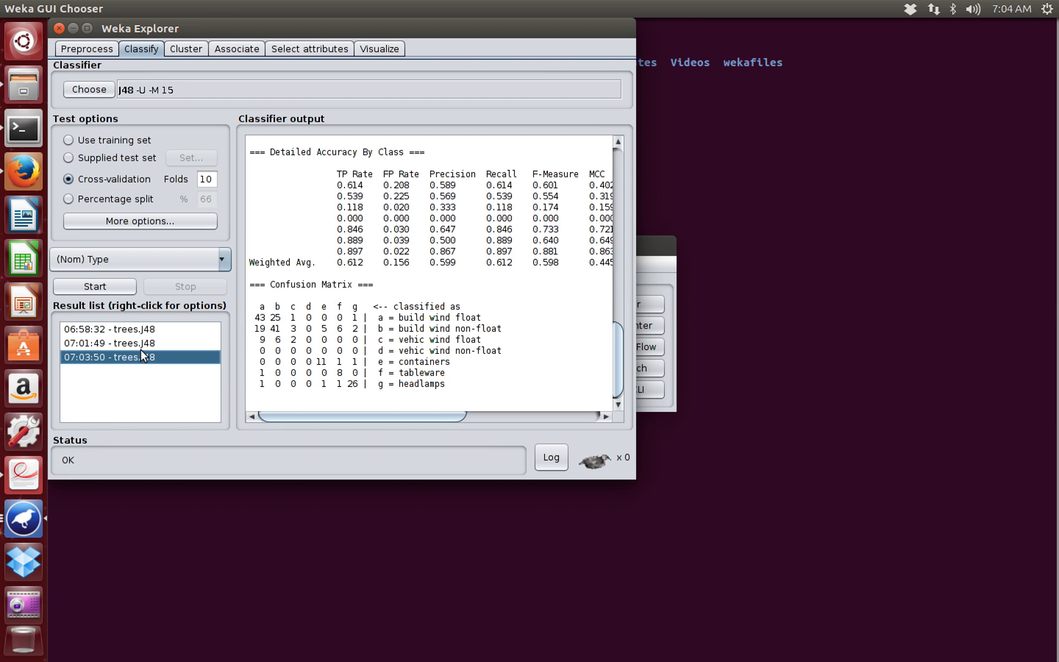
Load the weather.nominal.arff dataset from the data folder for preprocessing
click(79, 54)
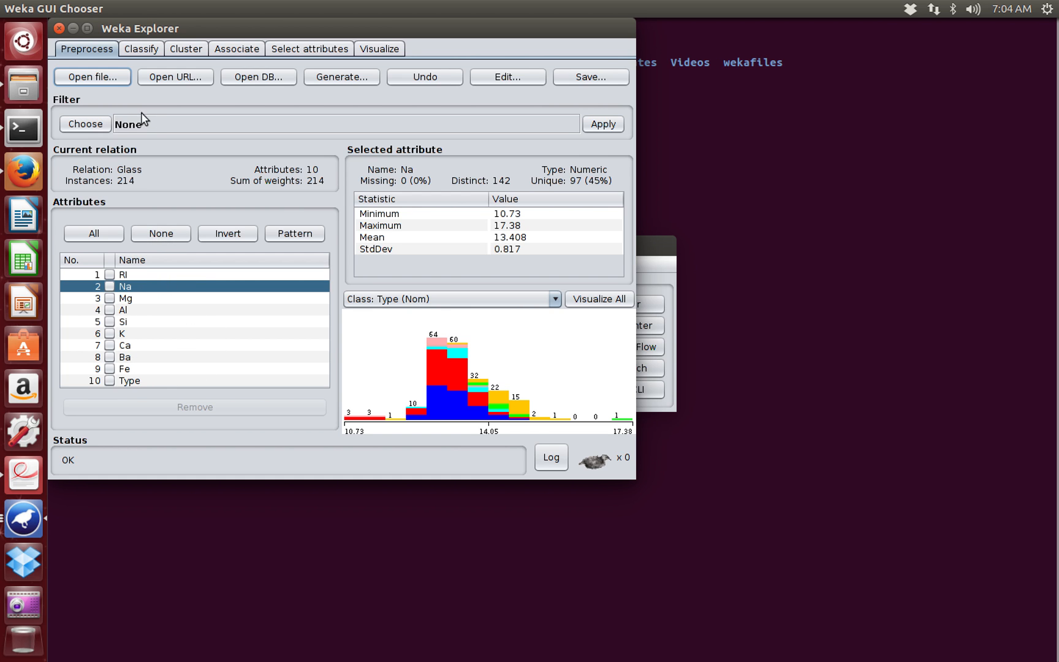
click(108, 78)
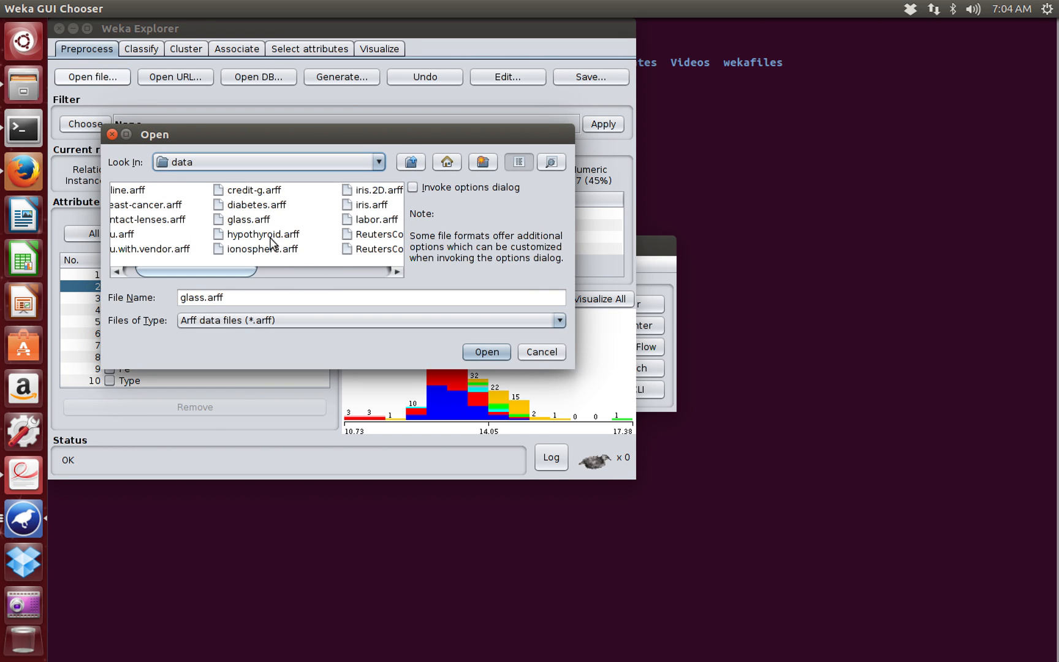
click(331, 271)
click(364, 271)
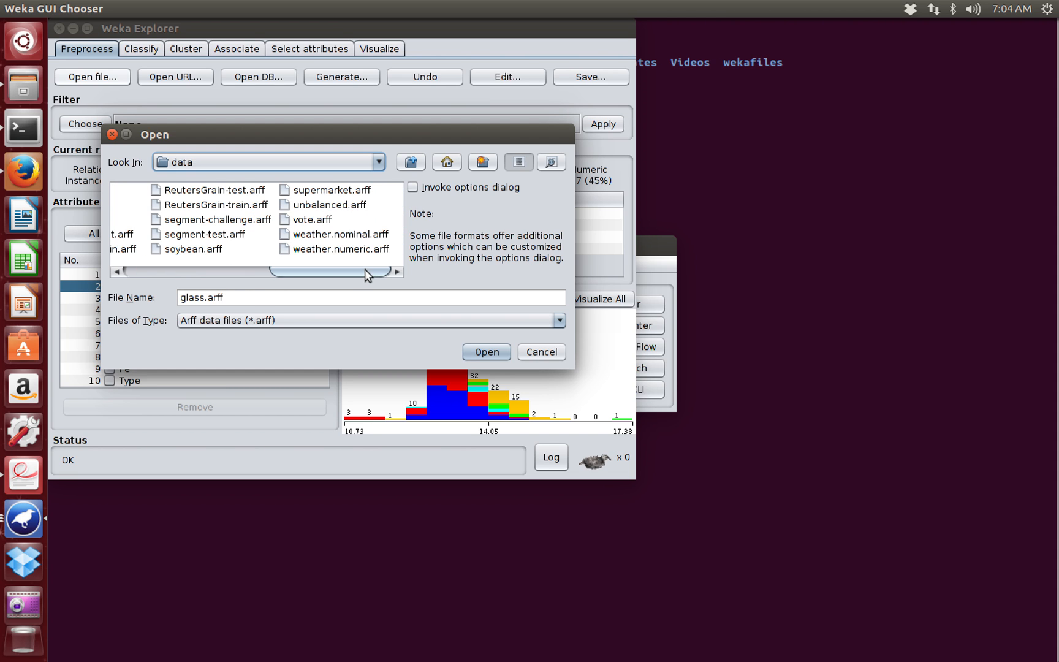
double_click(326, 238)
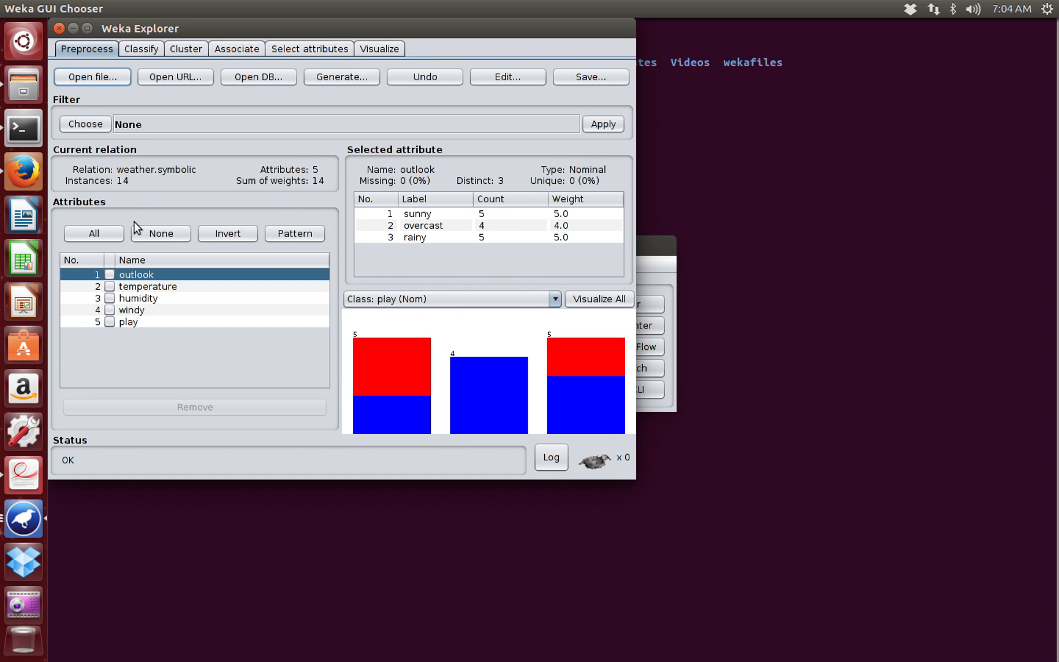
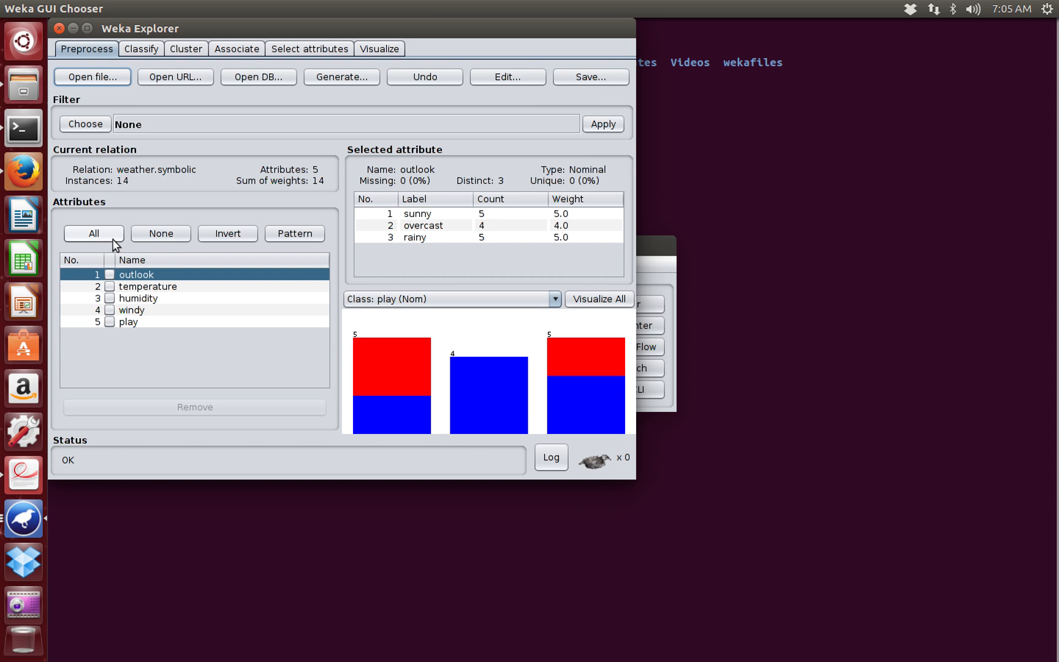
Choose the Remove filter from the unsupervised attribute filters for the weather data
click(99, 126)
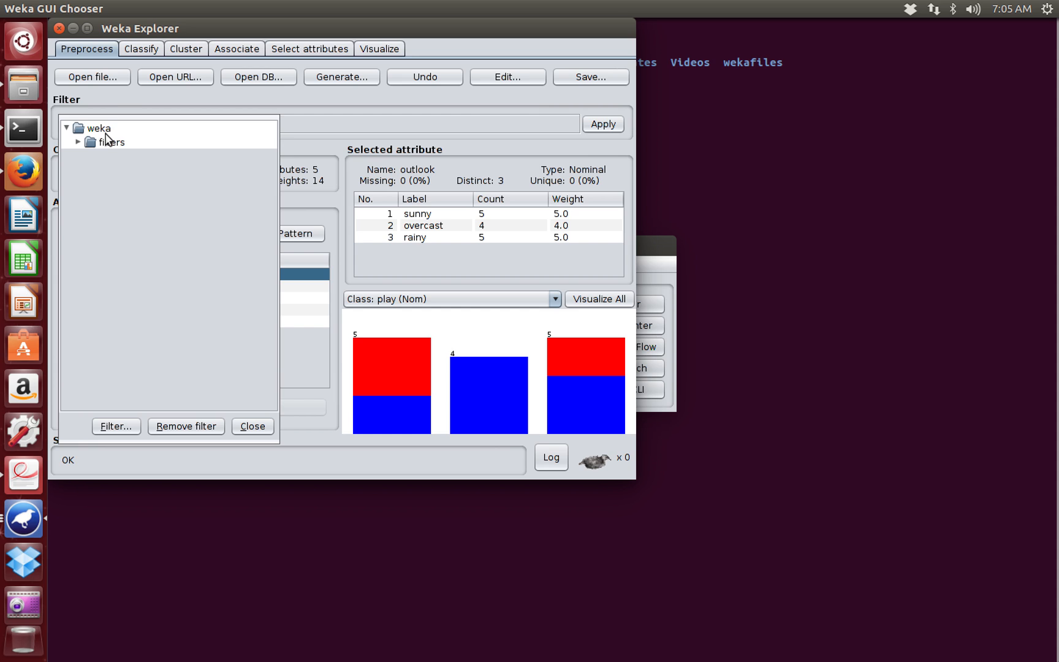
click(77, 143)
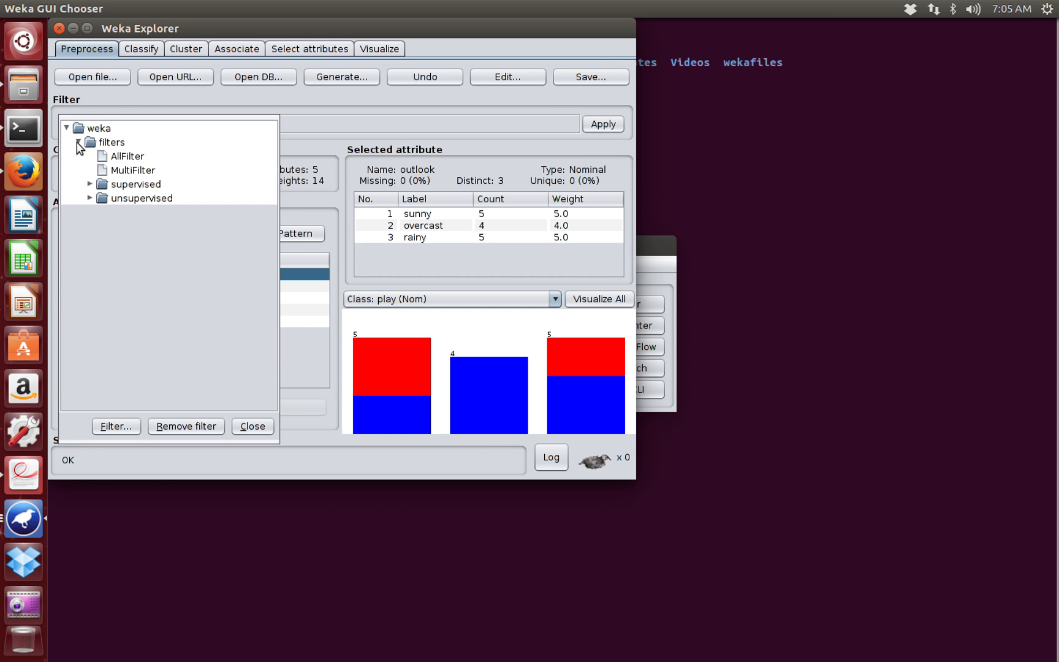
click(89, 198)
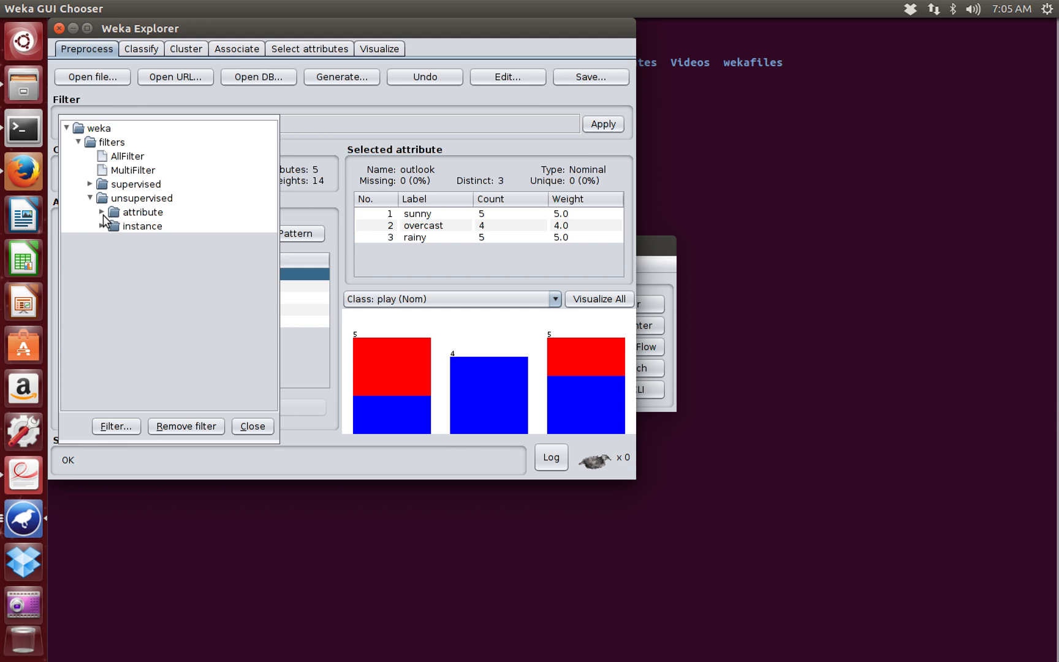
click(103, 212)
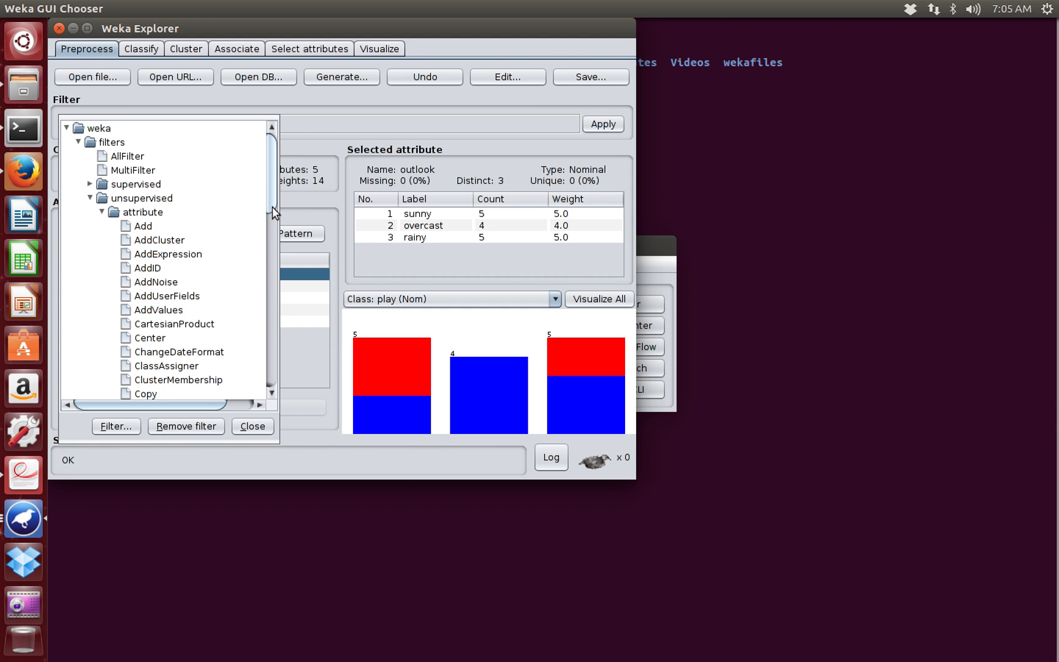
drag(274, 213, 277, 324)
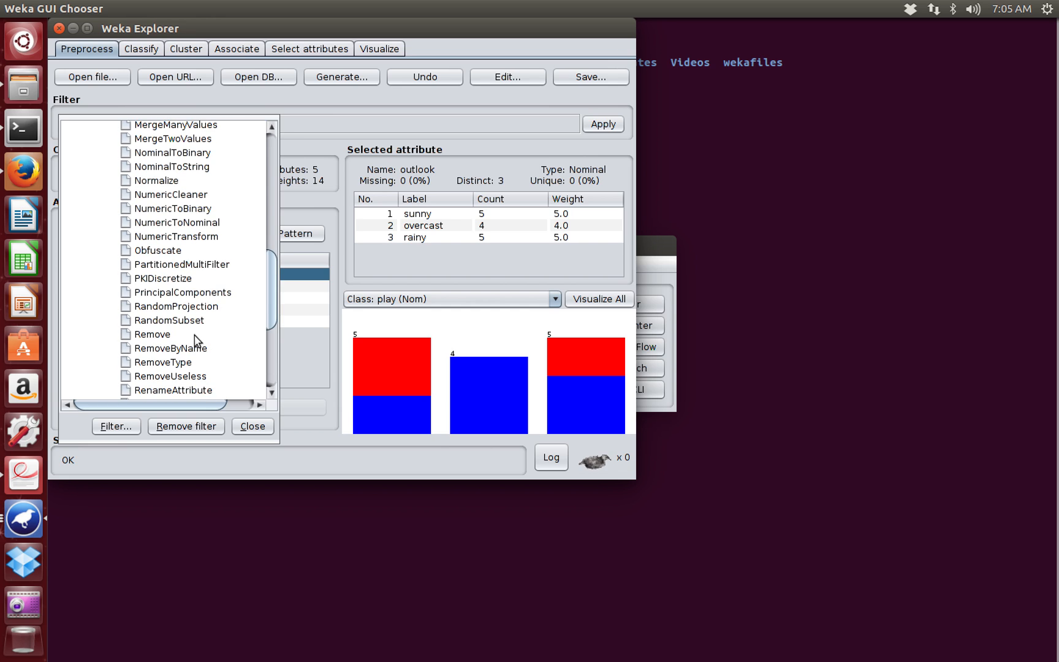
click(157, 334)
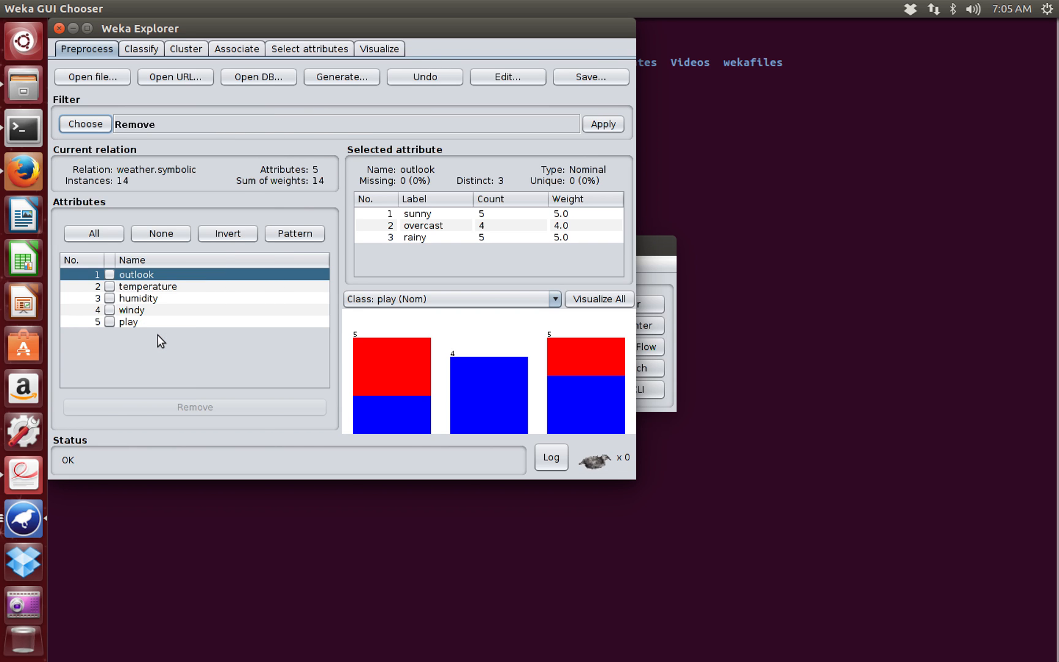
Set the Remove filter's attributeIndices to 3 and apply it to drop the humidity attribute
click(140, 127)
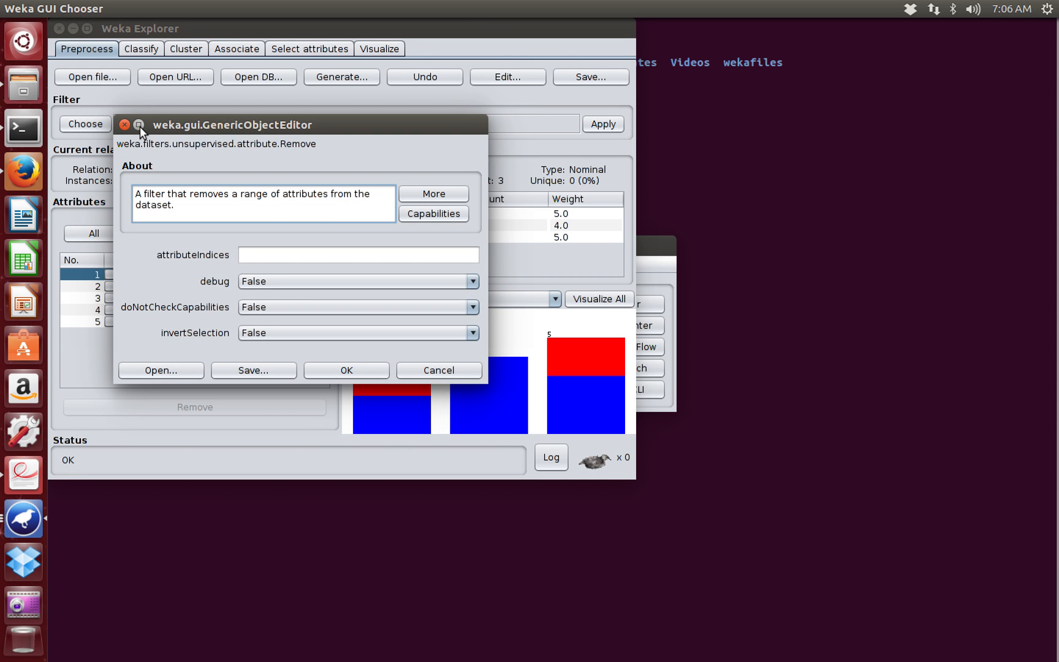
drag(214, 131, 361, 115)
click(374, 245)
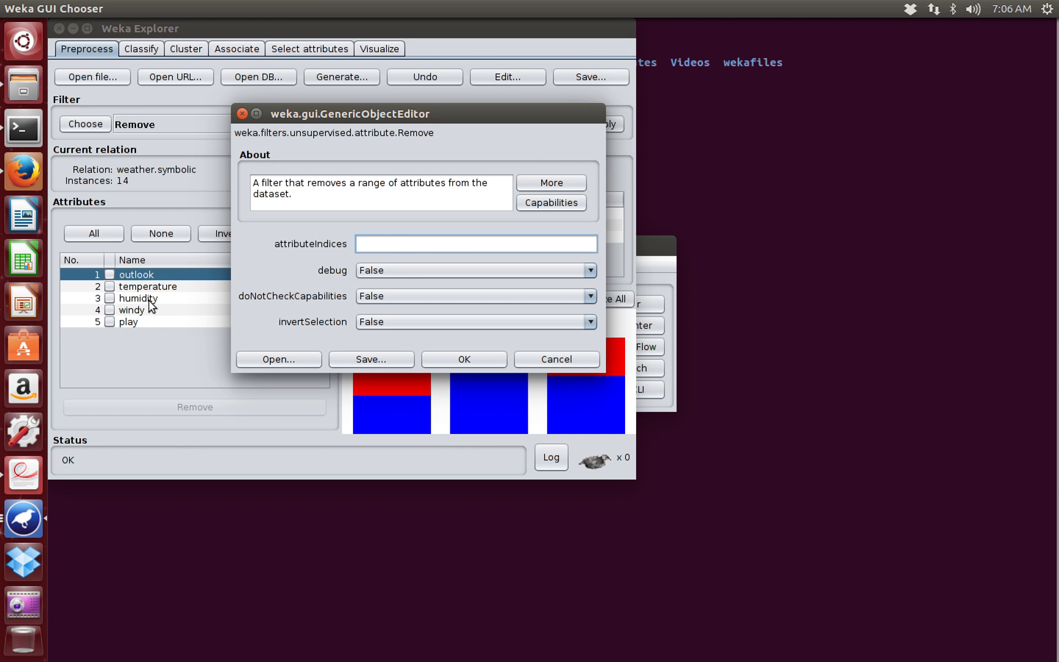
text(3)
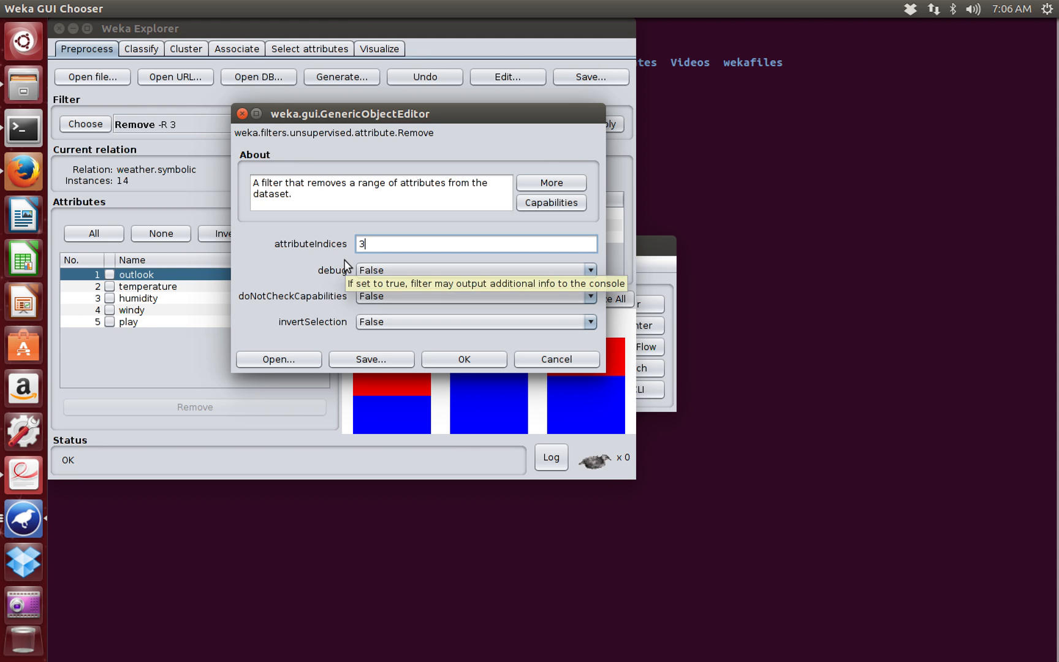
click(446, 357)
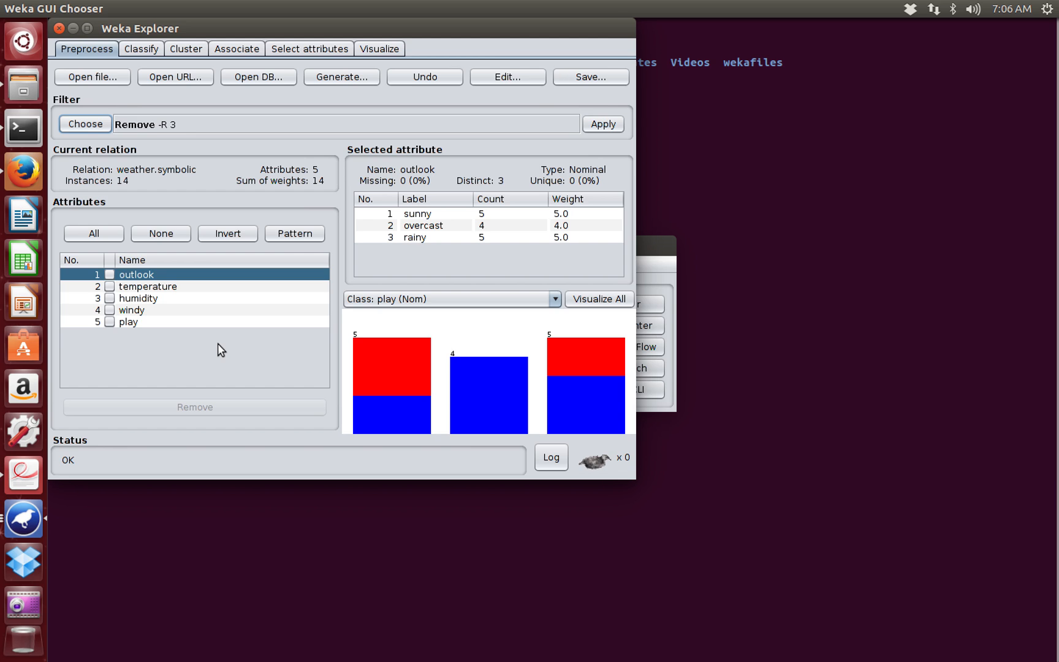
click(151, 300)
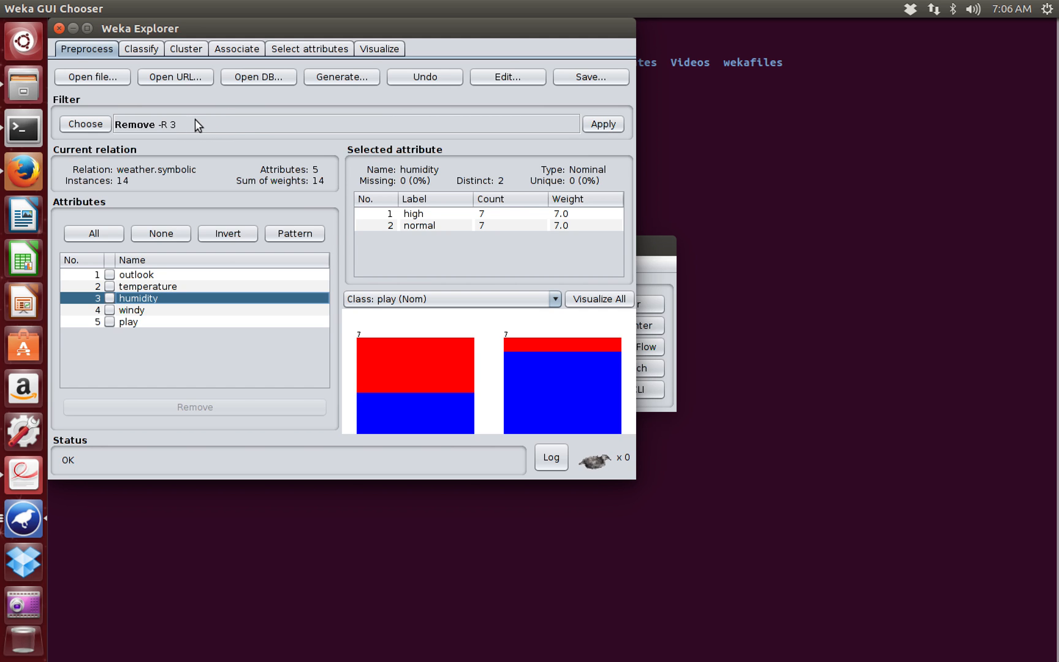
click(602, 125)
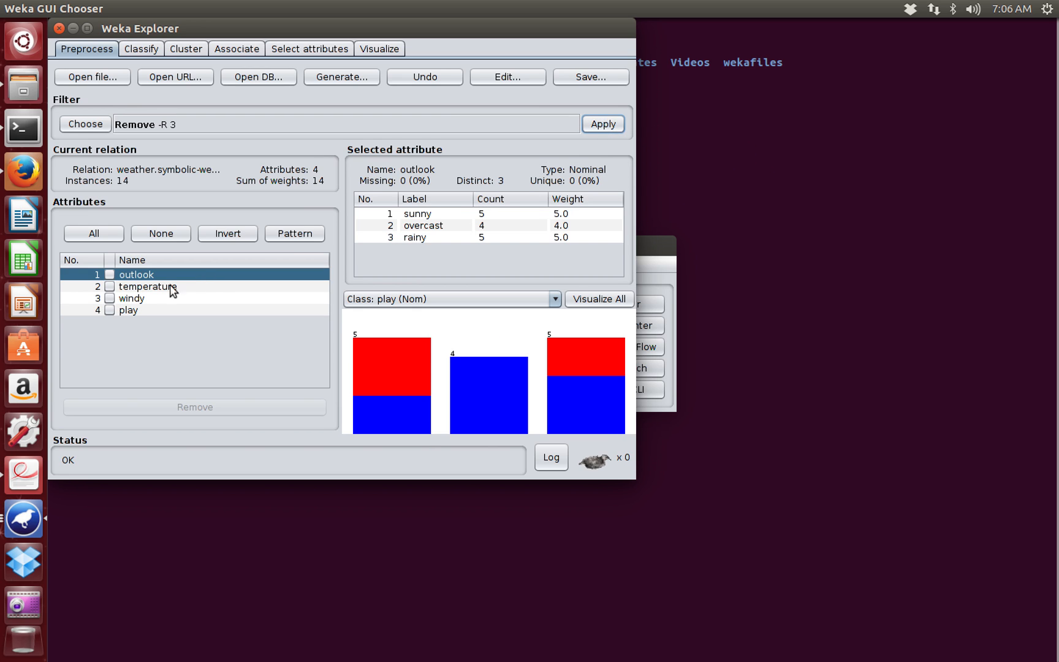
Check the windy, temperature and outlook attributes in the filtered data, and undo the applied filter
click(130, 299)
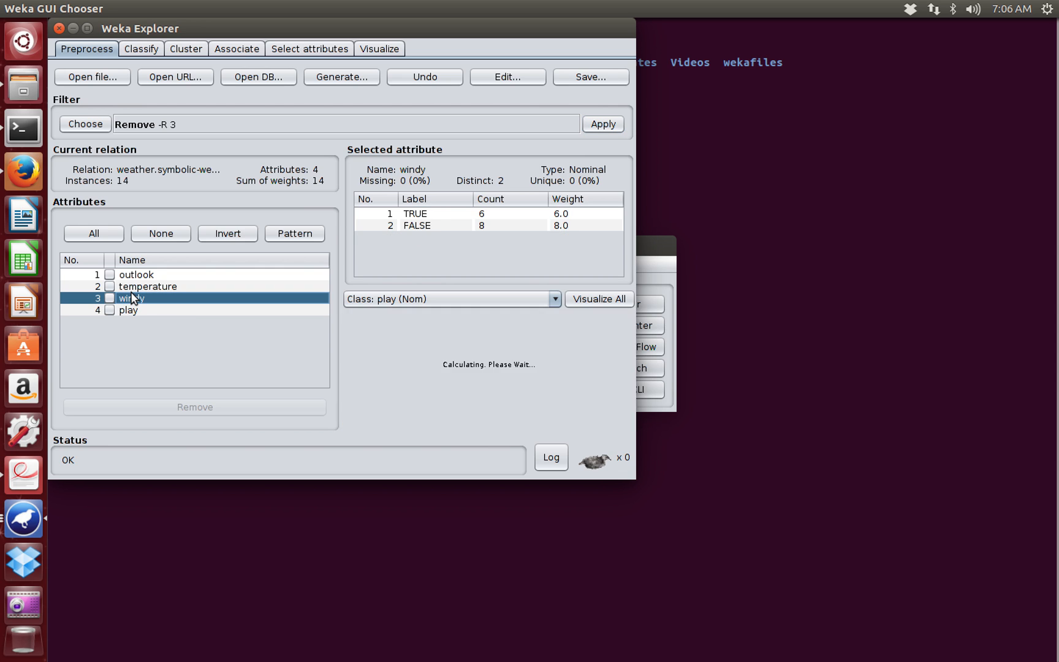
click(133, 288)
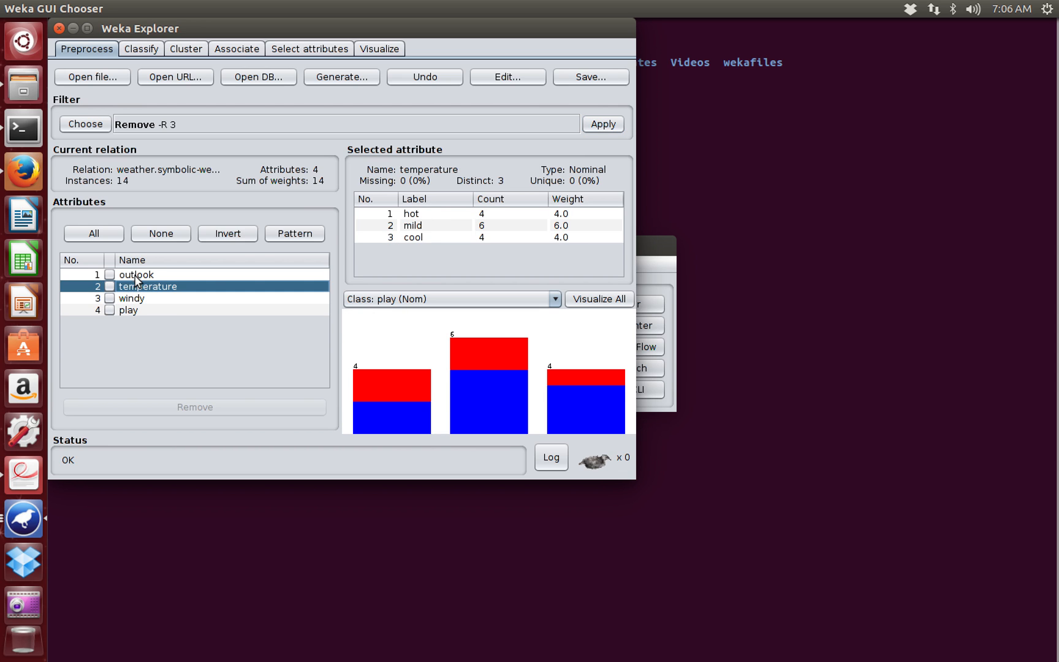
click(137, 275)
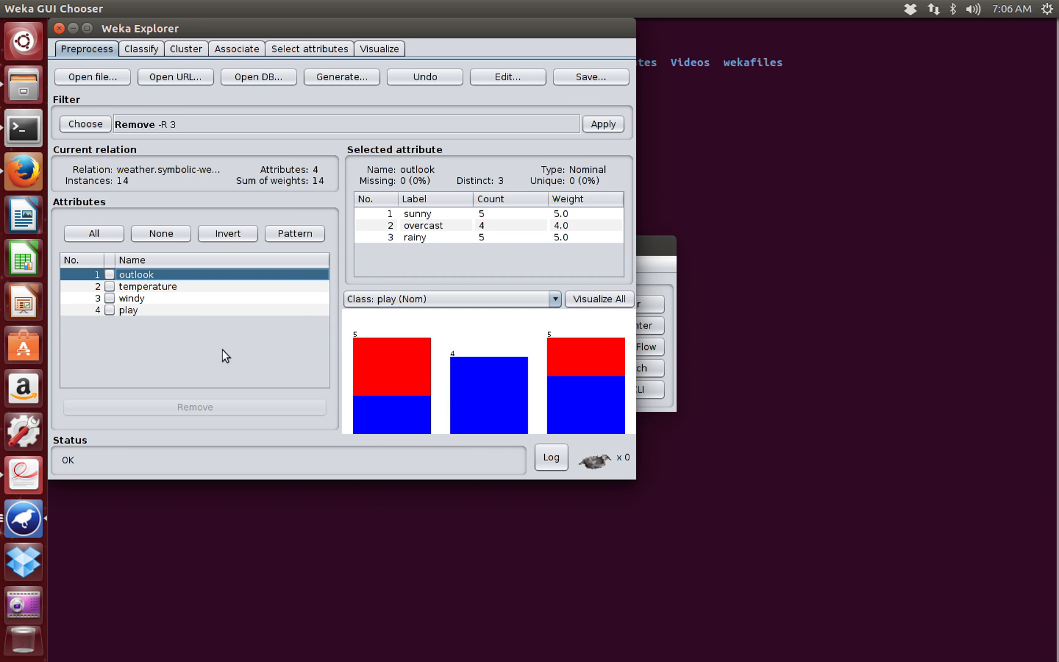
click(445, 78)
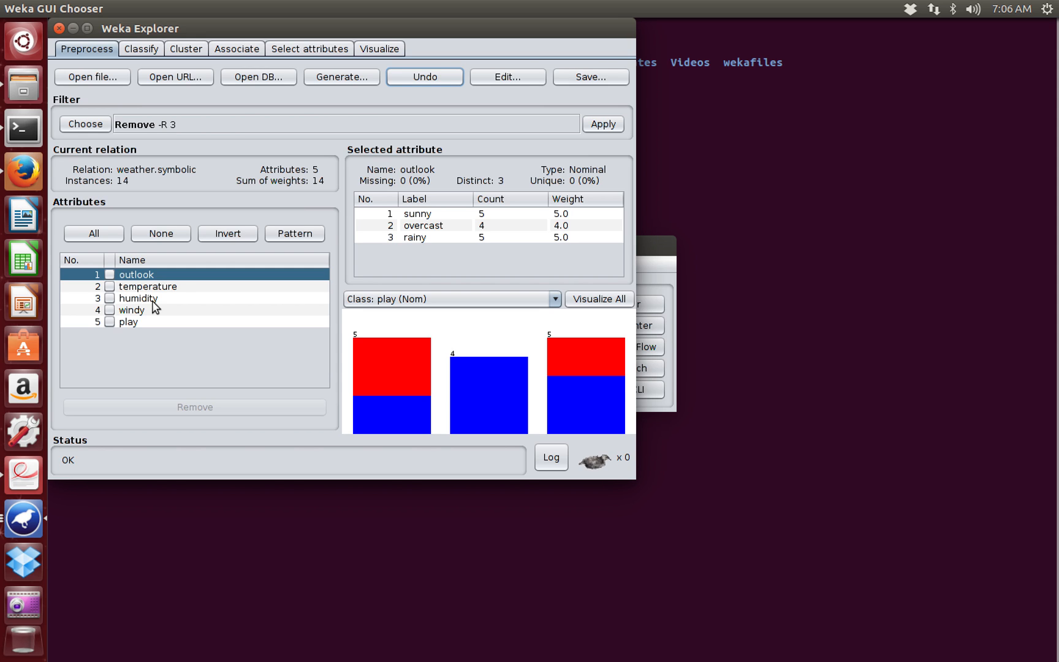
Remove the humidity attribute directly from the attribute list without a filter, and undo the removal
click(110, 298)
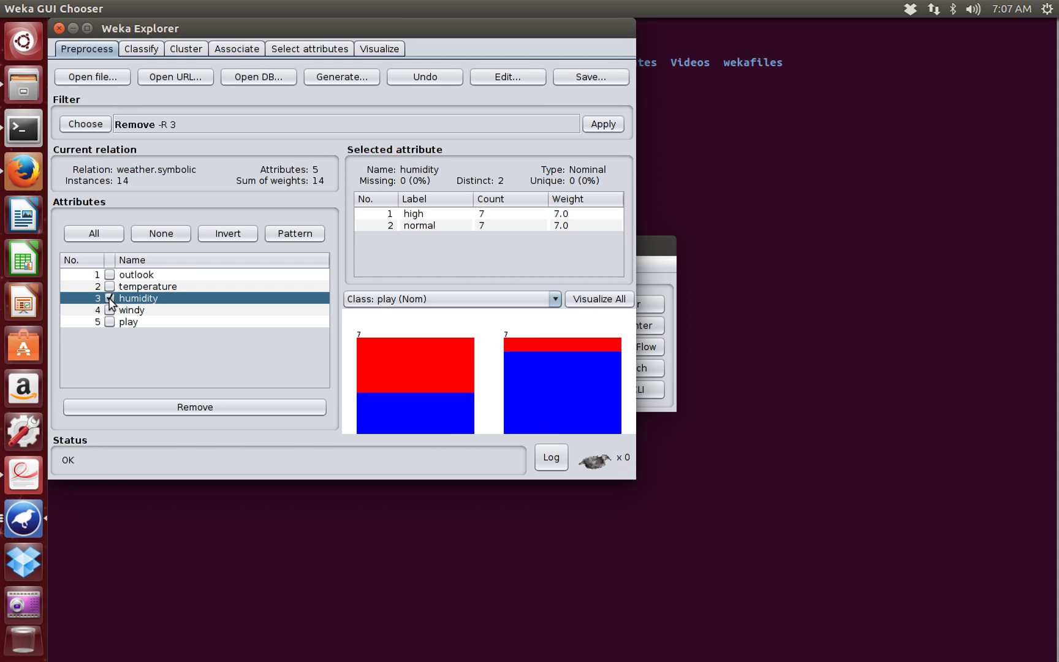
click(151, 404)
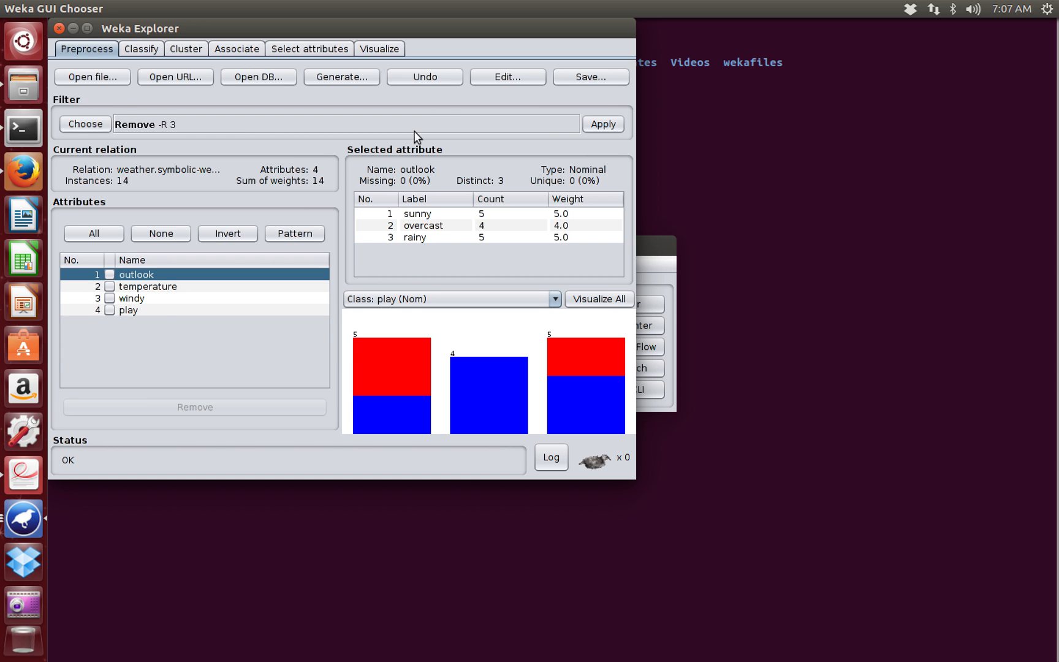
click(450, 81)
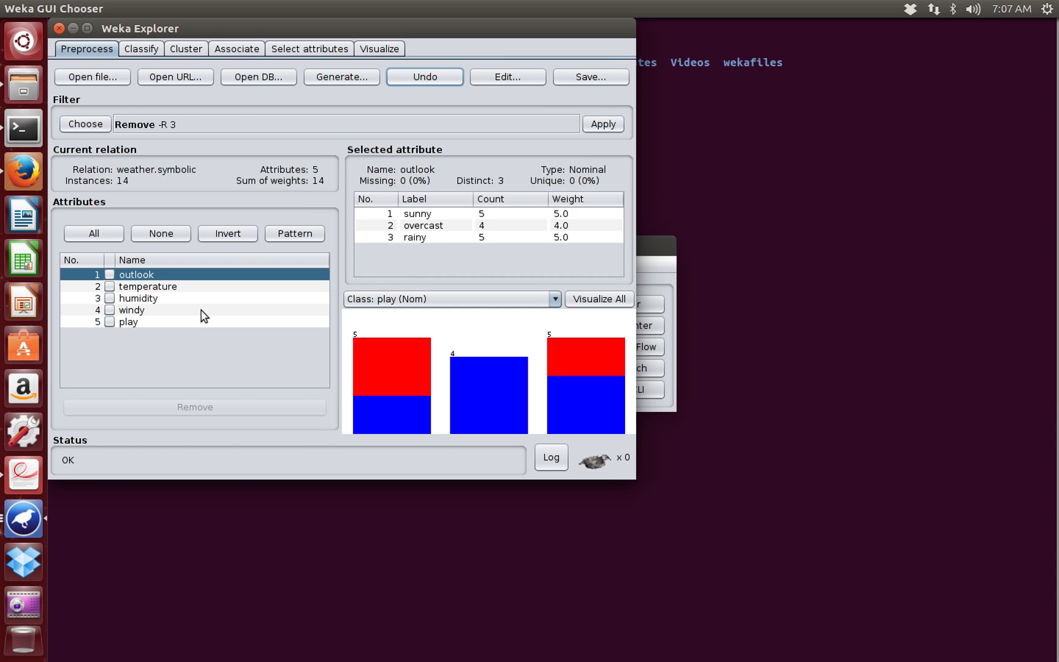
Show the humidity attribute's values and choose the RemoveWithValues filter from the unsupervised instance filters
click(161, 299)
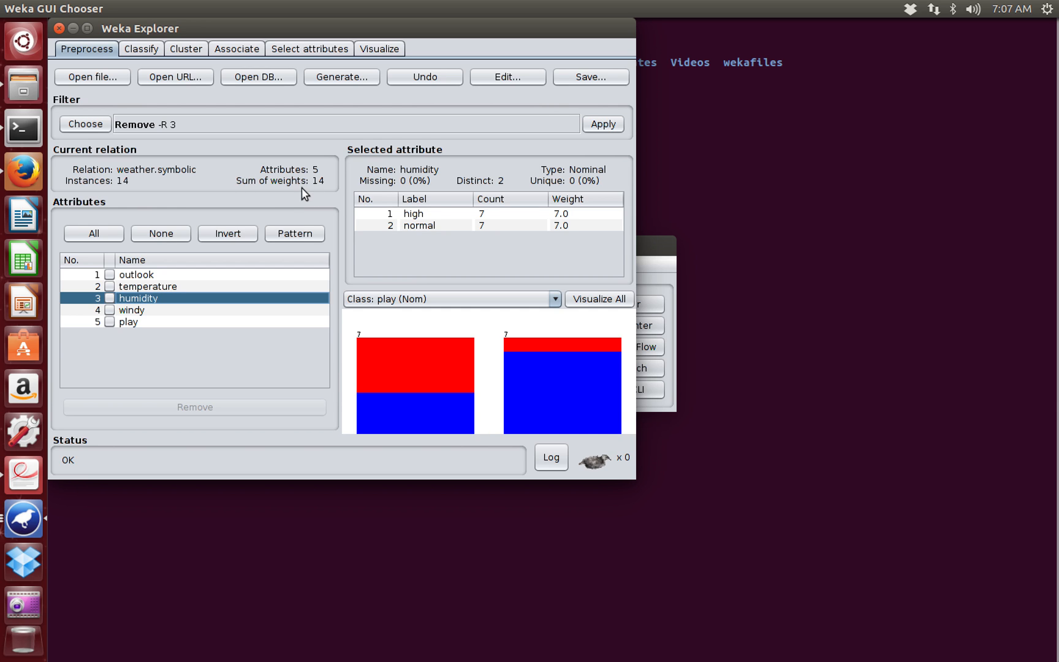
click(100, 126)
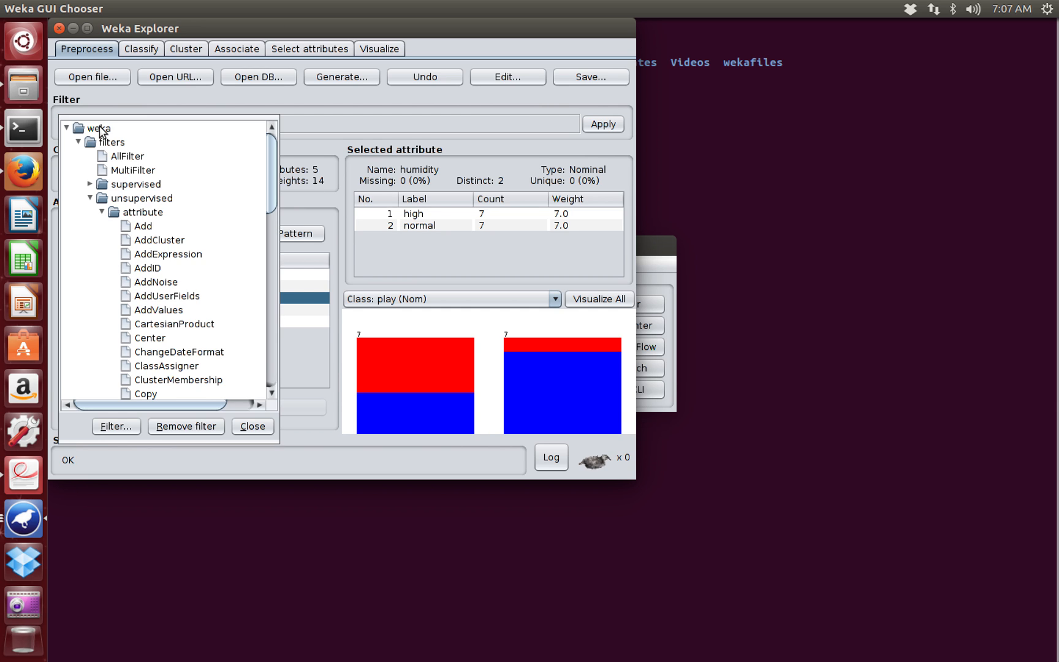
click(102, 212)
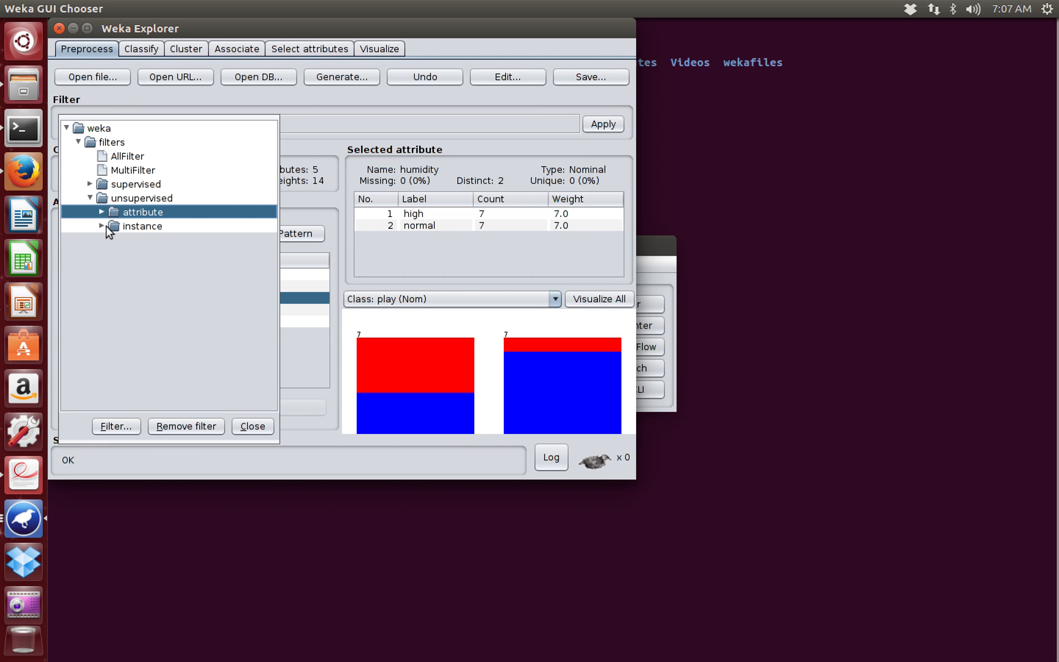
click(103, 226)
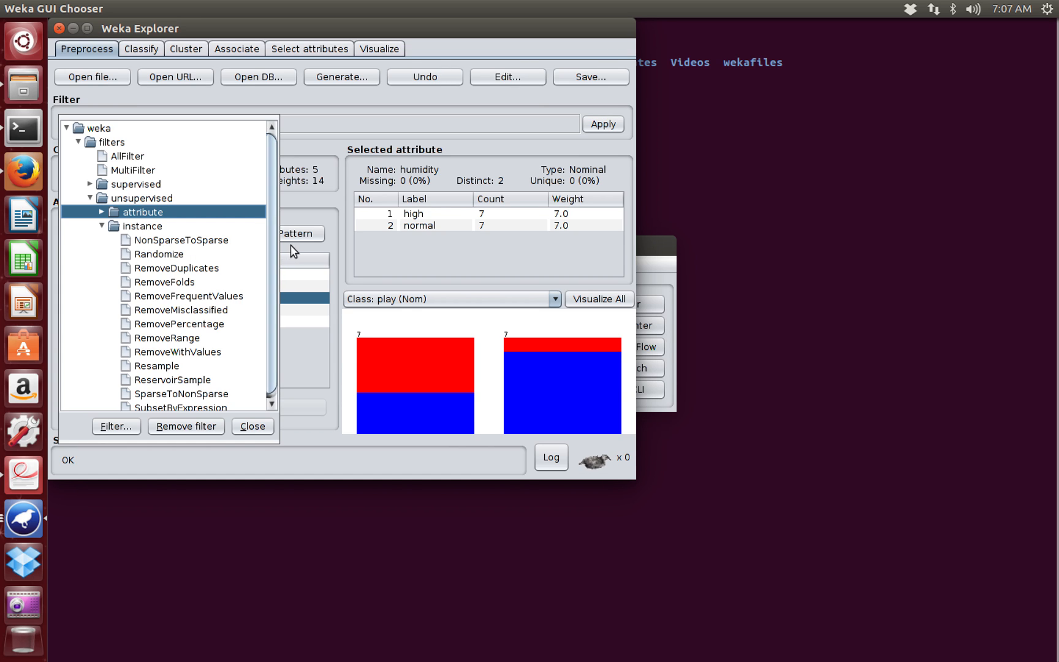
scroll(269, 247, down, 1)
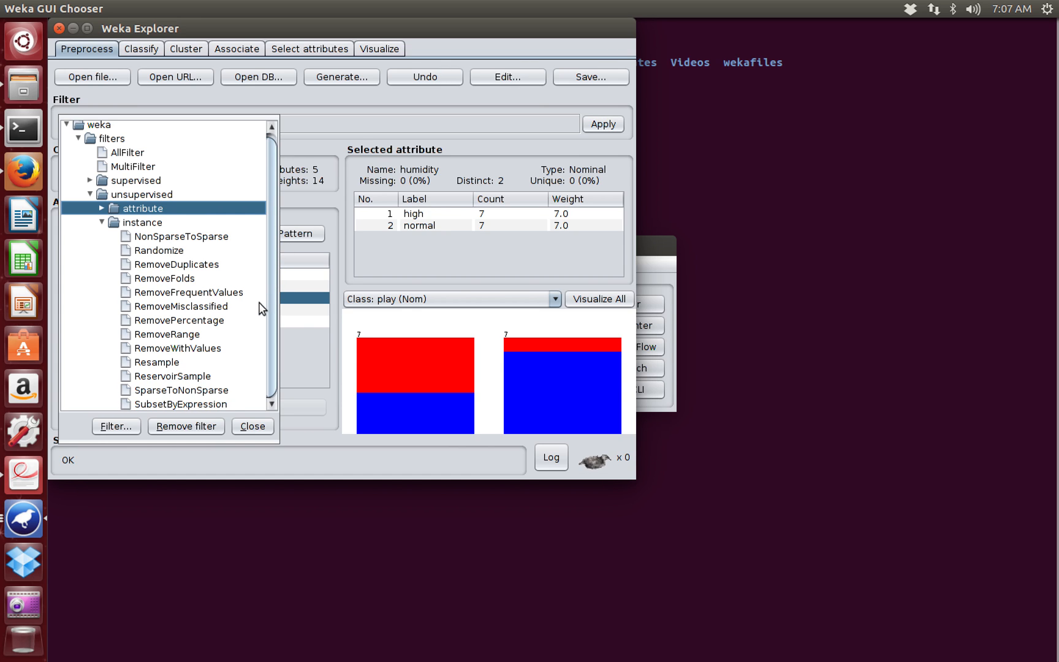
click(178, 349)
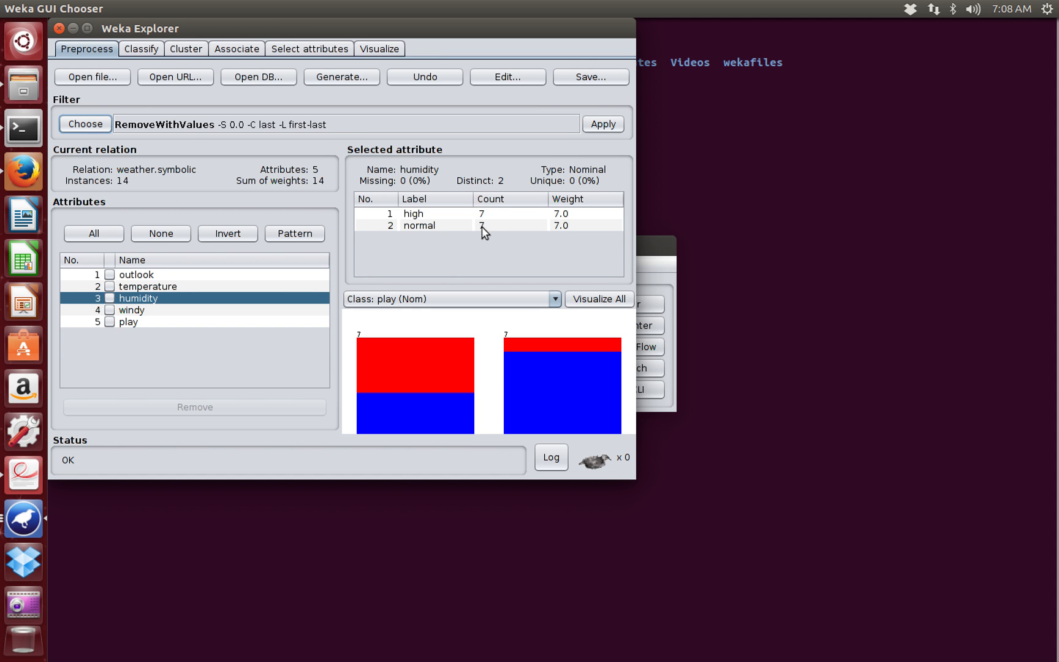
View the weather data's instances in the data viewer to check their humidity values, and close it
click(501, 81)
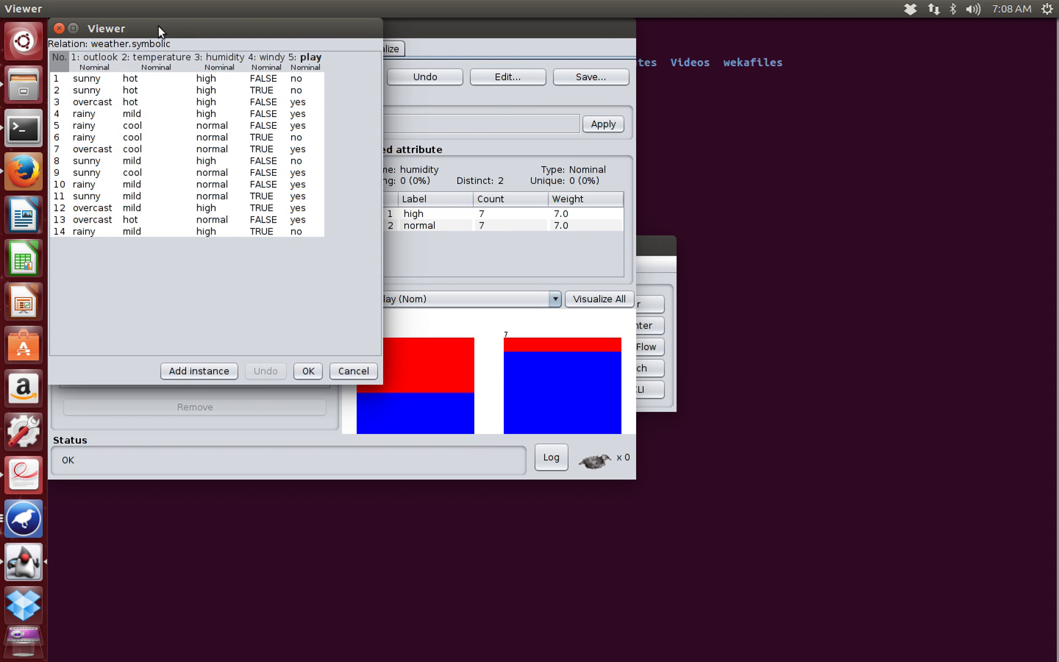
drag(160, 26, 749, 24)
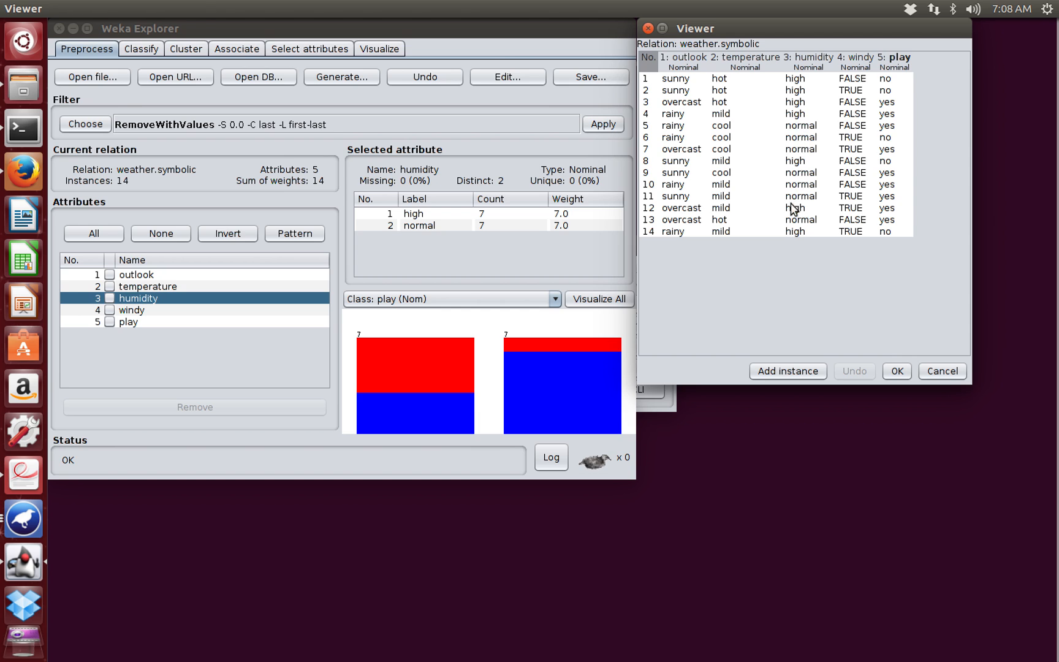
click(905, 376)
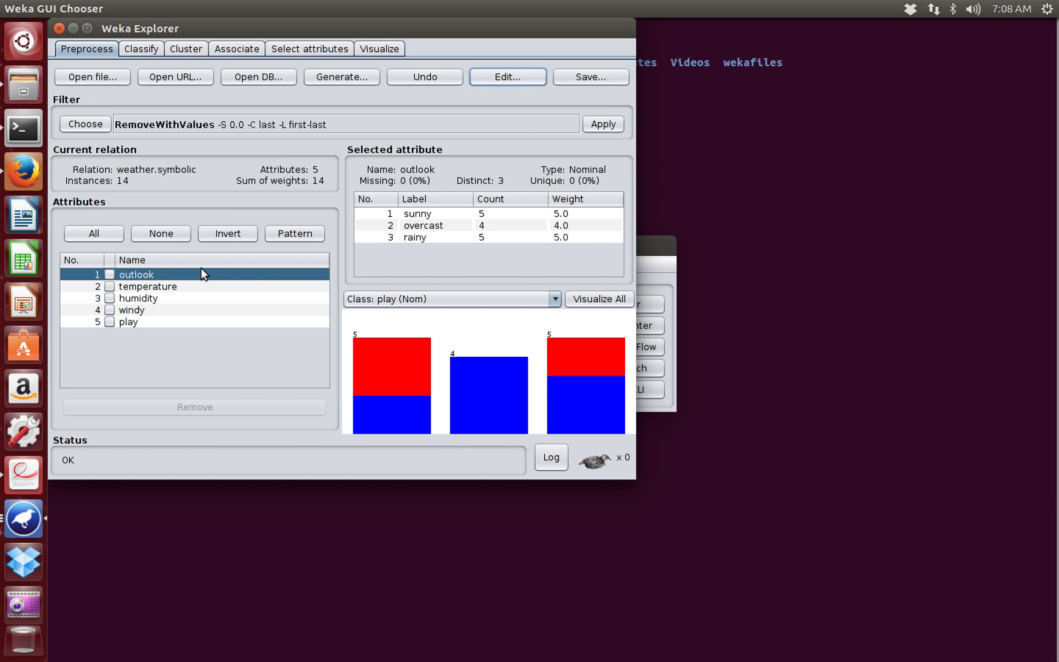
Configure the RemoveWithValues filter with attributeIndex 3 and nominalIndices 1
click(159, 125)
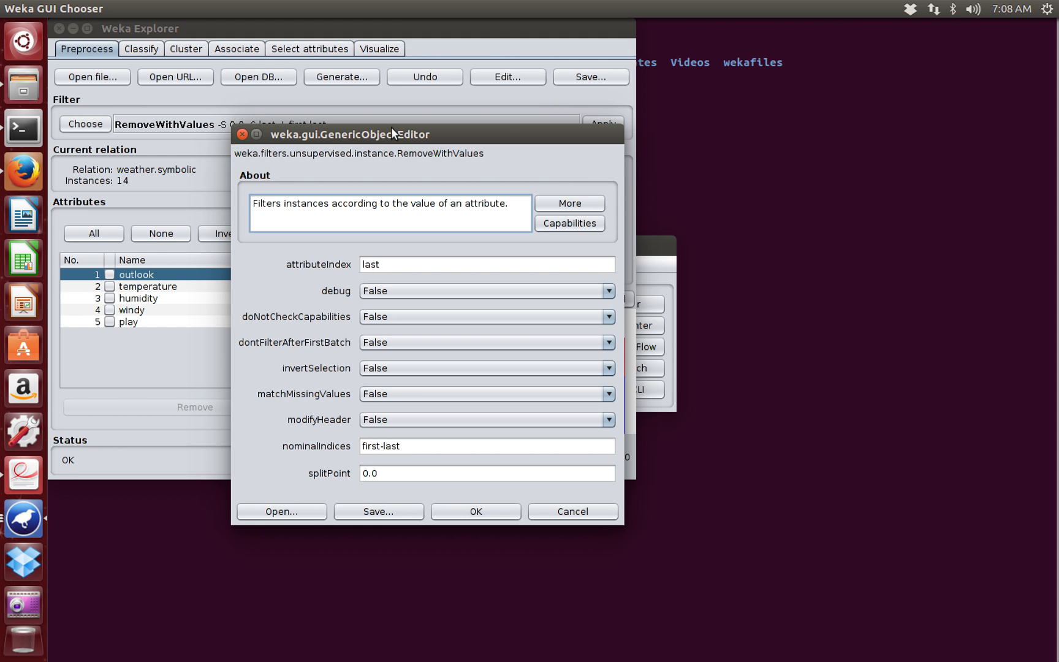
drag(392, 132, 795, 26)
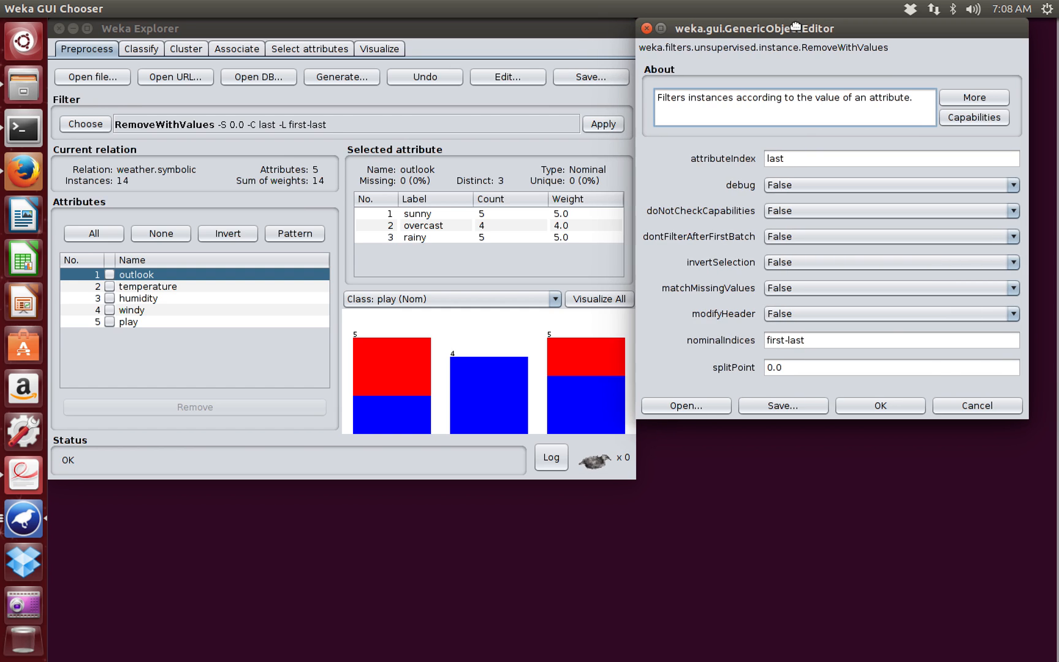
double_click(787, 161)
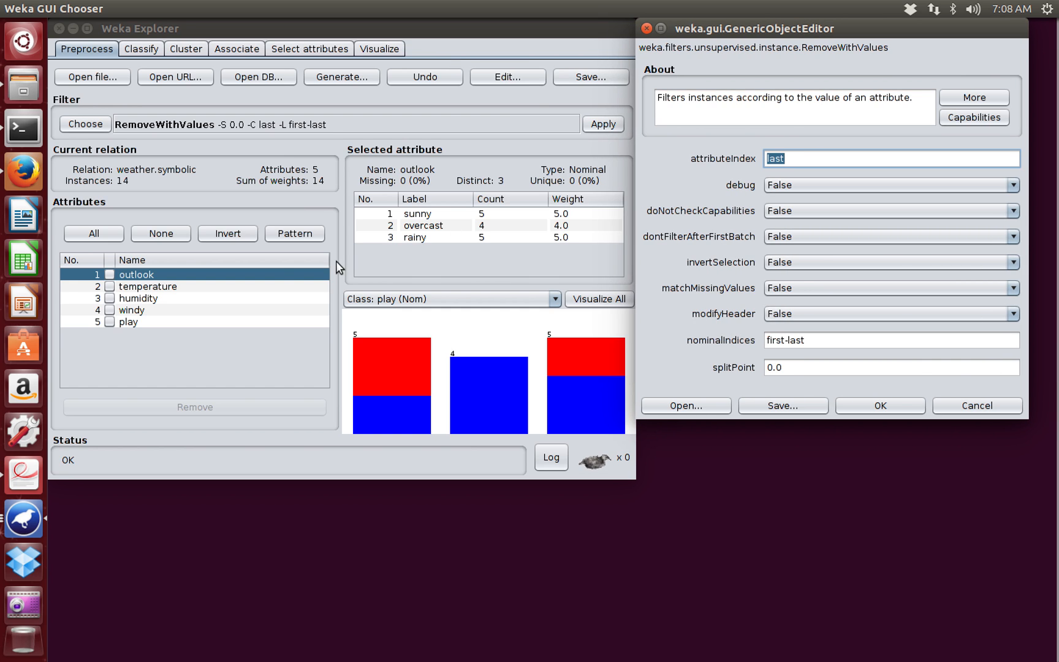
text(3)
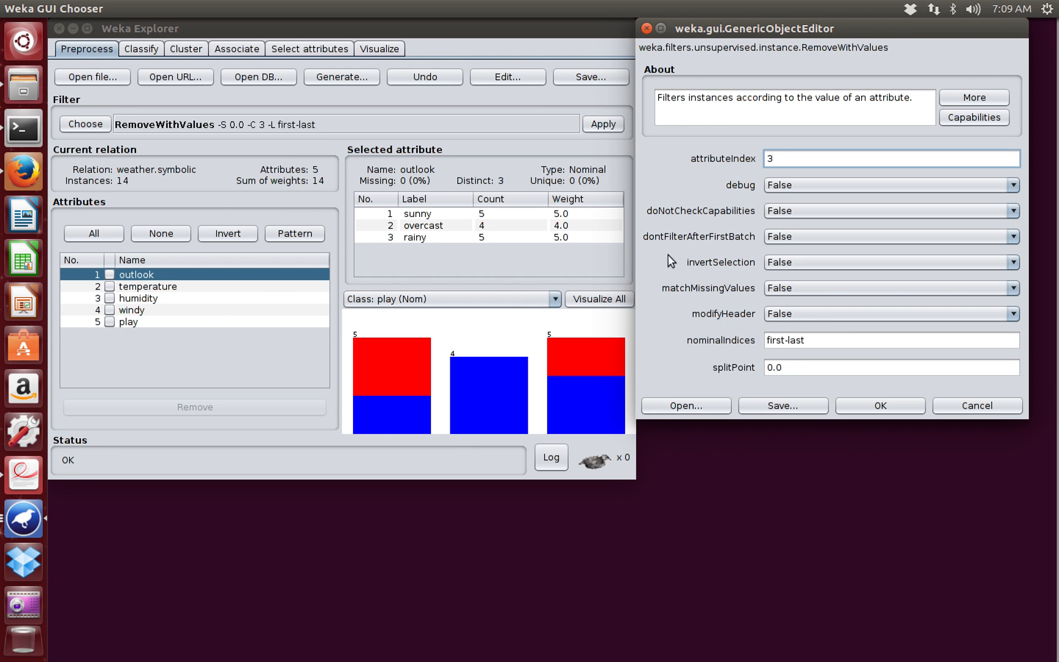
click(796, 337)
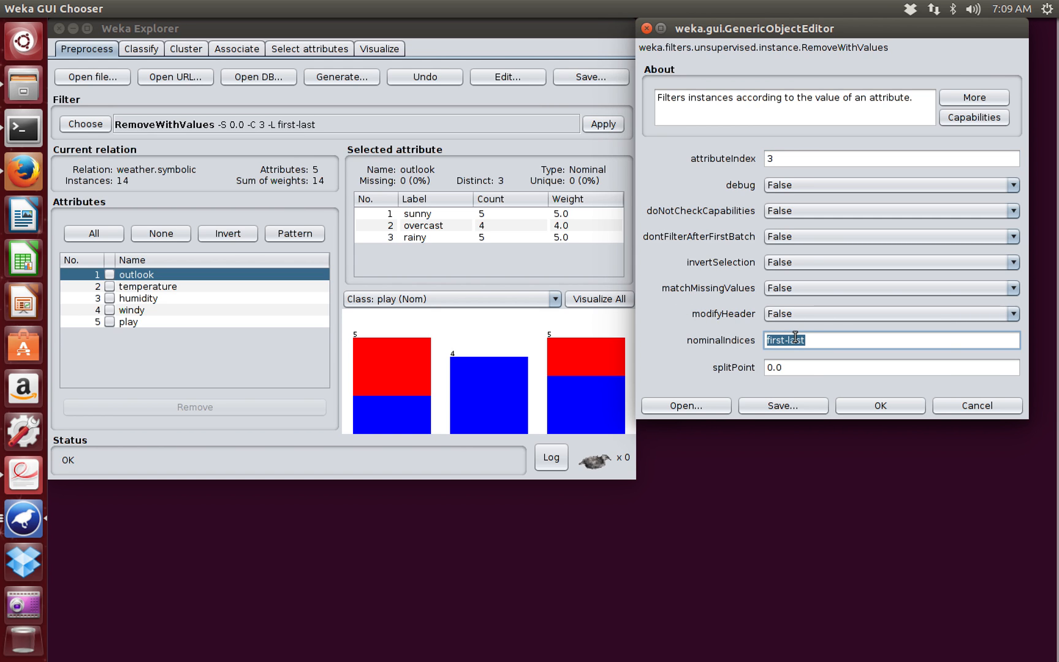
text(1)
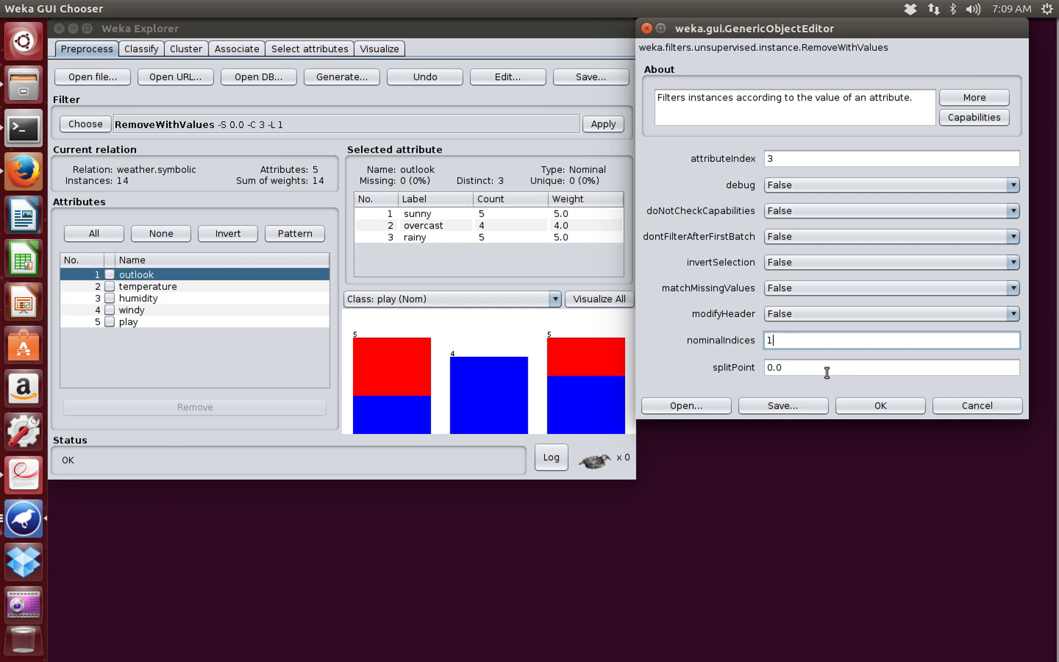
click(874, 406)
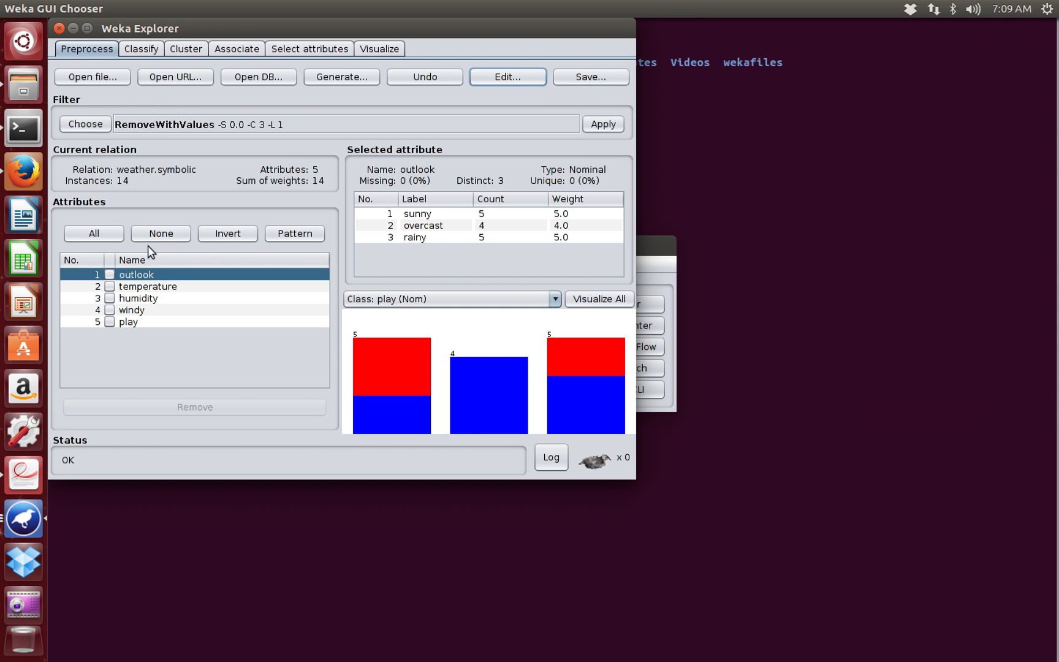
Show the humidity attribute's values, inspect the unfiltered weather instances in the data viewer, and close it
click(137, 299)
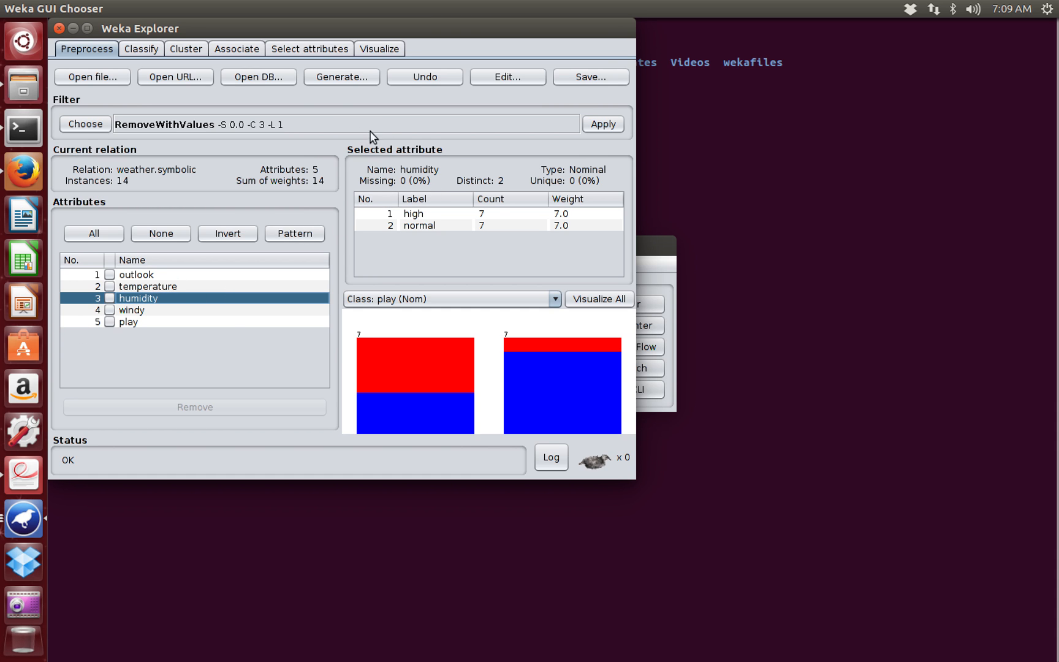
click(507, 77)
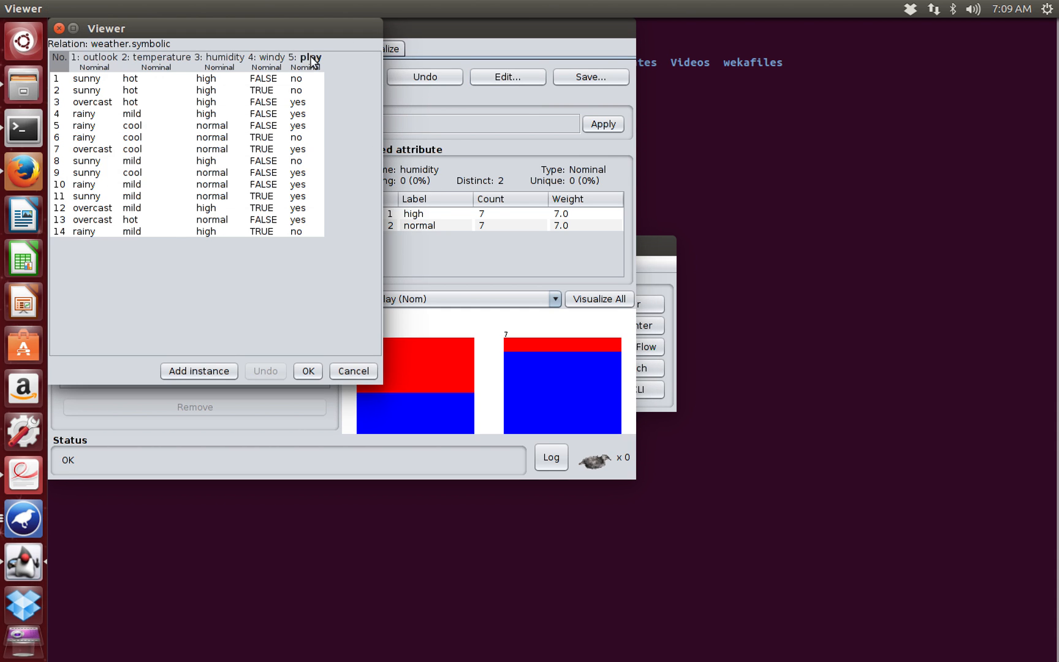
drag(278, 28, 864, 37)
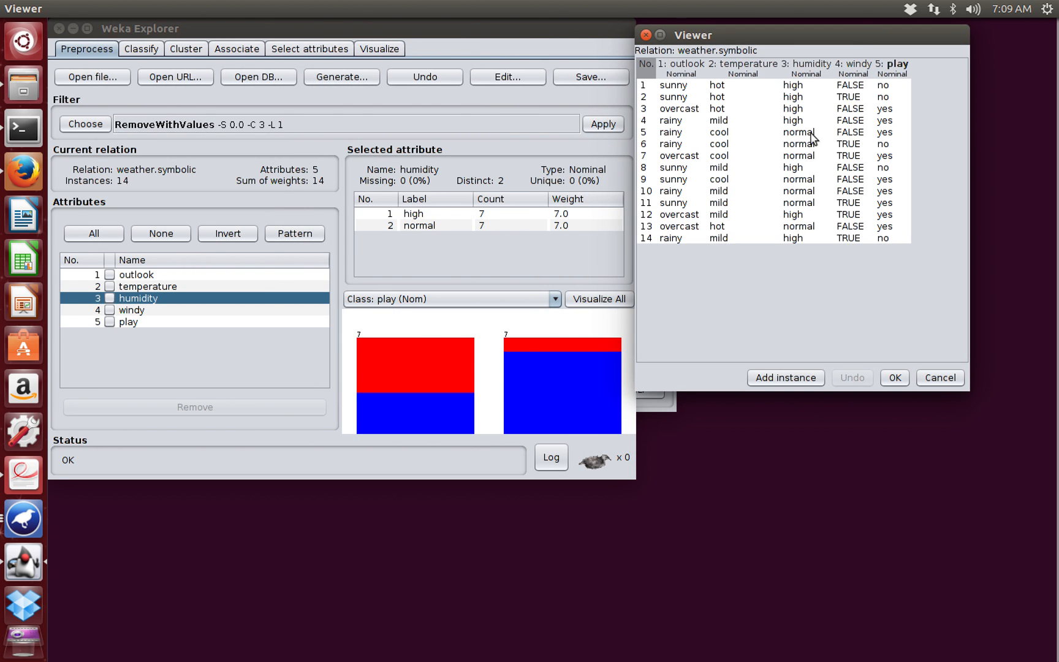
click(646, 32)
Check the RemoveWithValues settings for attributeIndex 3 and nominalIndices 1, and apply the filter to the weather data
click(219, 123)
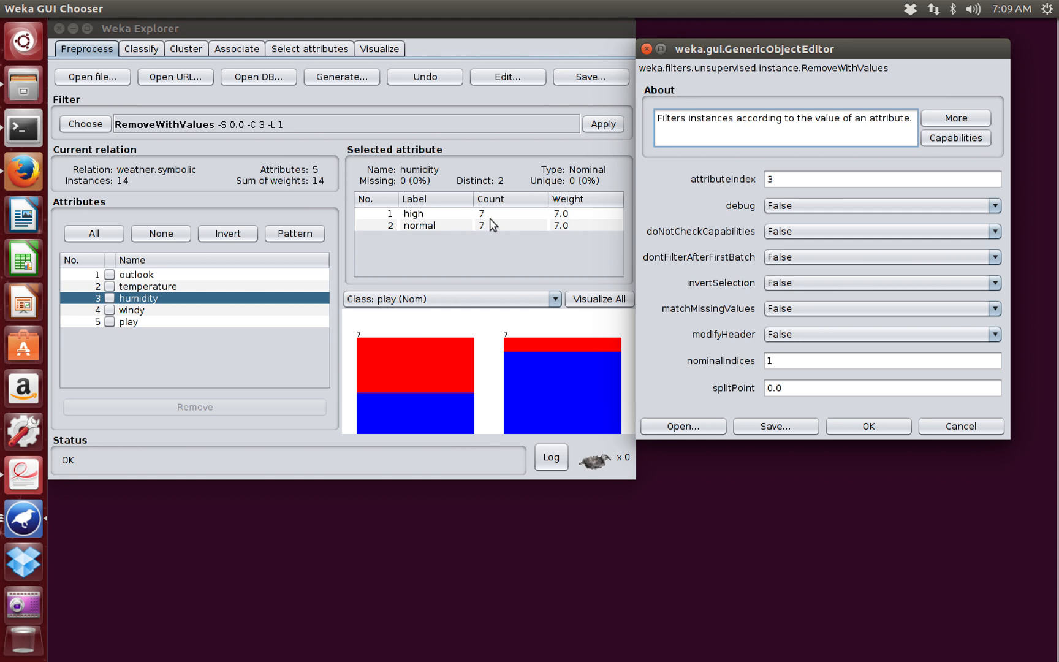
click(865, 429)
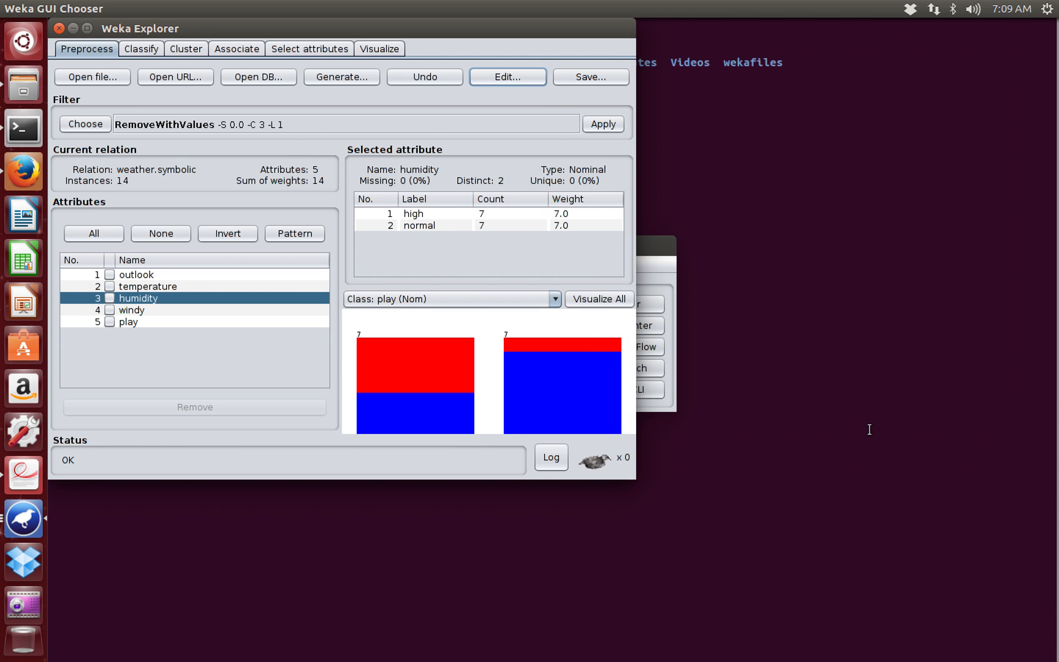
click(603, 125)
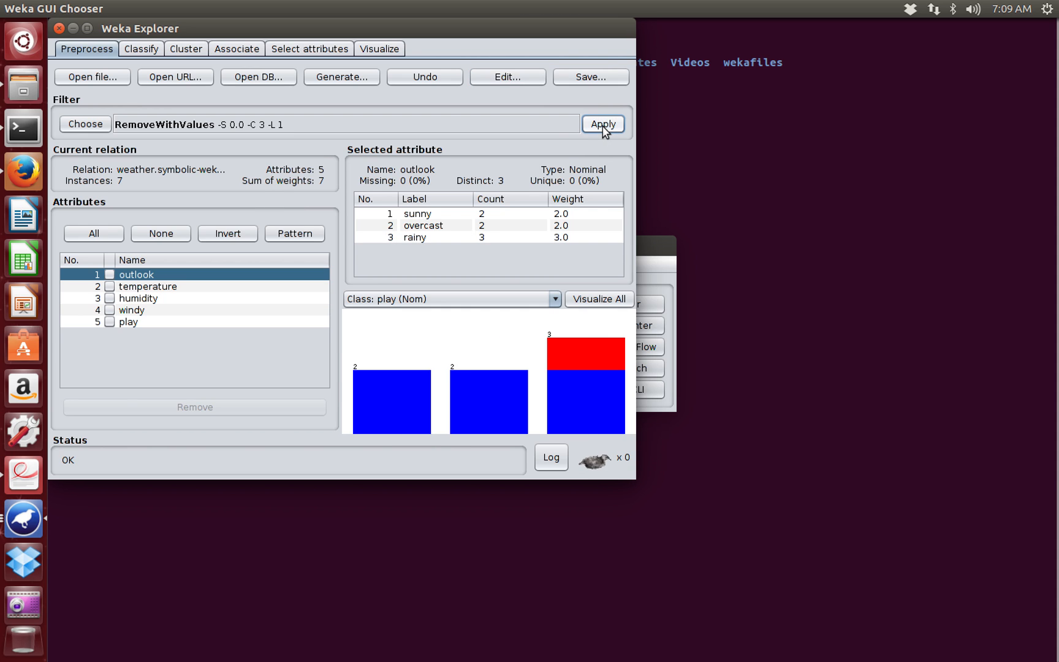
Inspect the filtered data's humidity values and its remaining instances in the data viewer, and close it
click(150, 299)
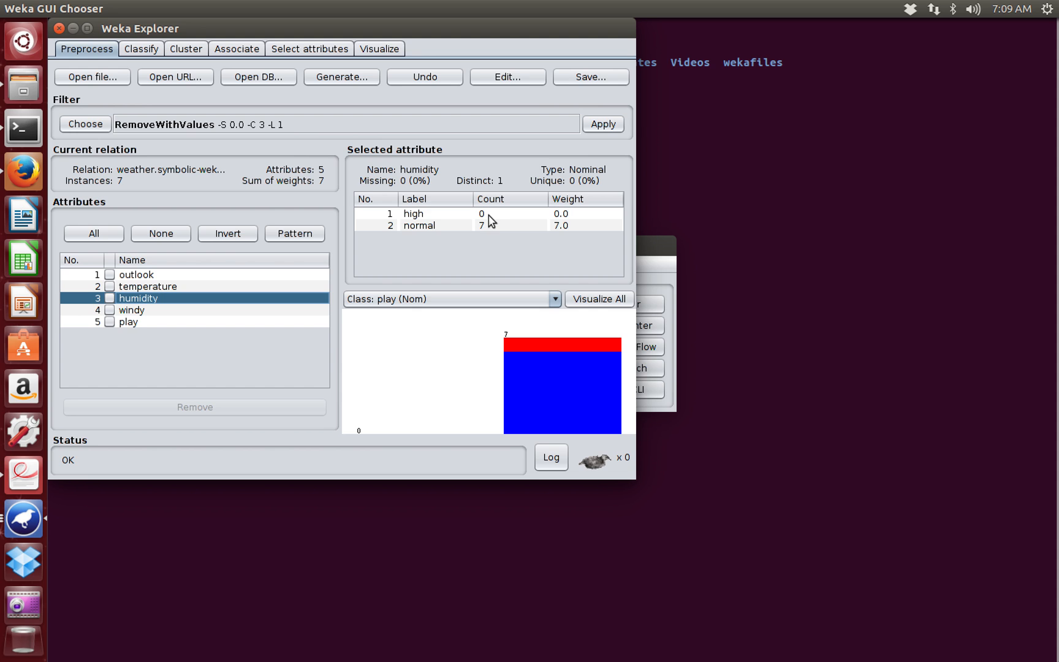
click(506, 78)
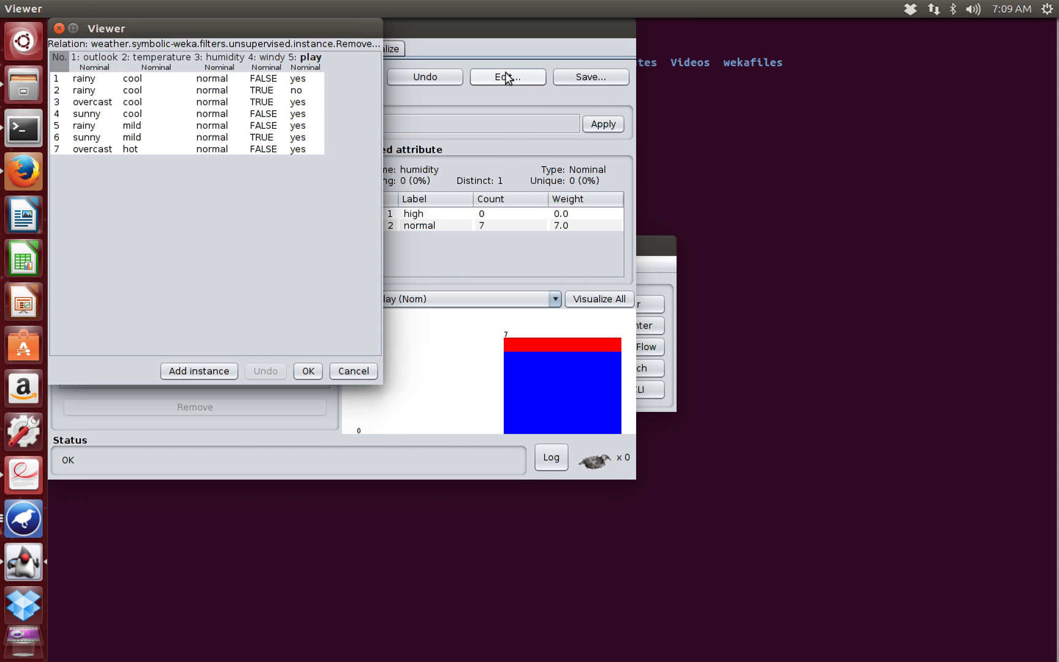
drag(174, 33, 760, 32)
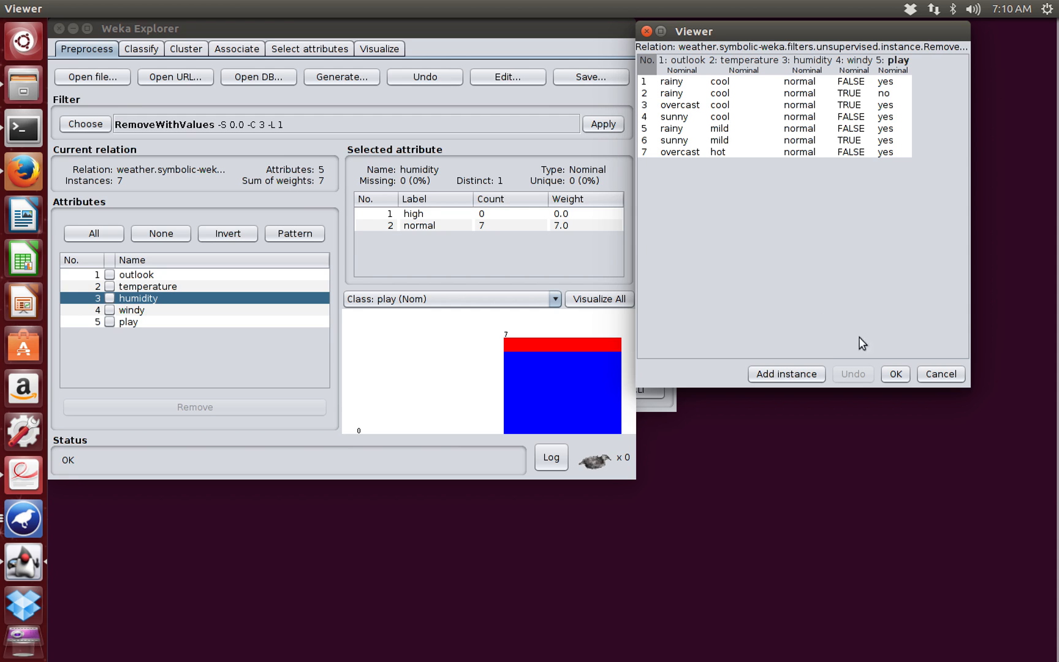
click(899, 375)
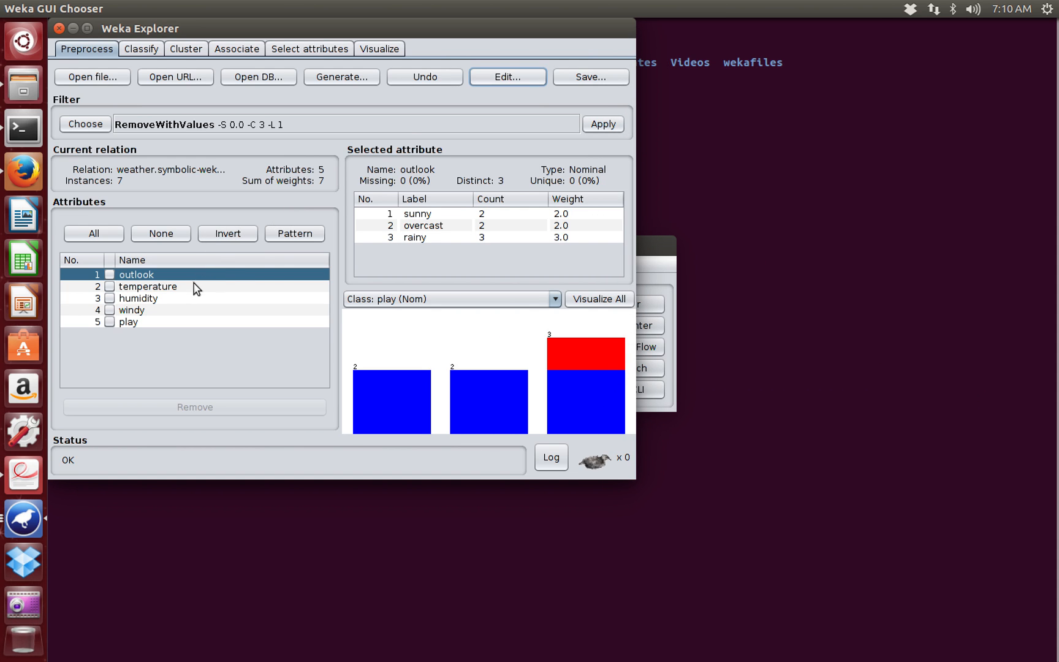
Undo the RemoveWithValues filtering of the weather data and check the humidity attribute's values
click(437, 80)
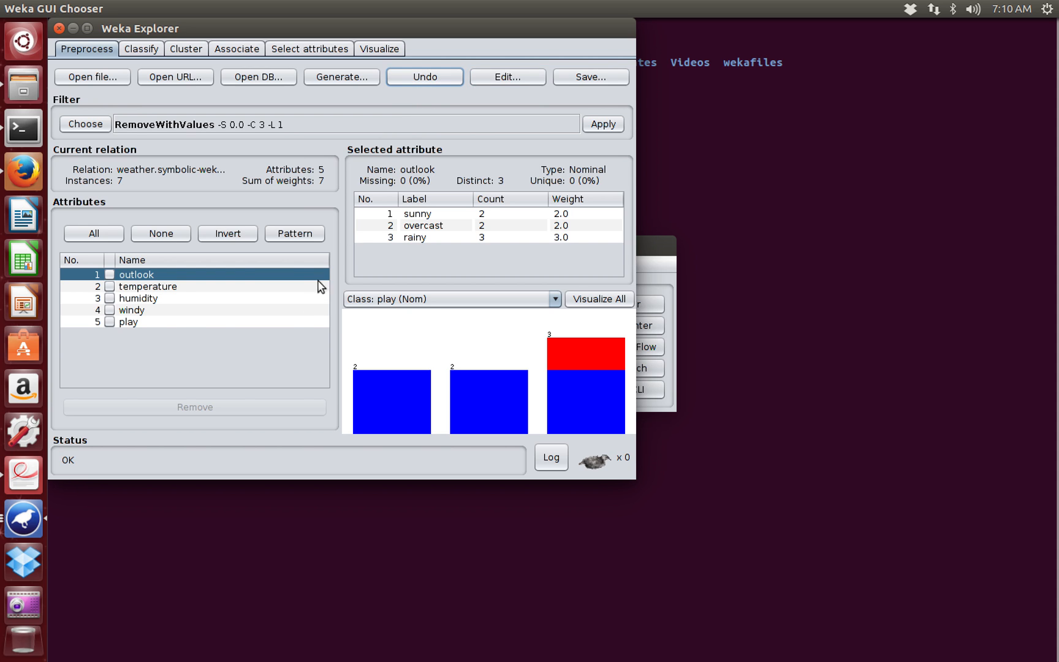
click(148, 300)
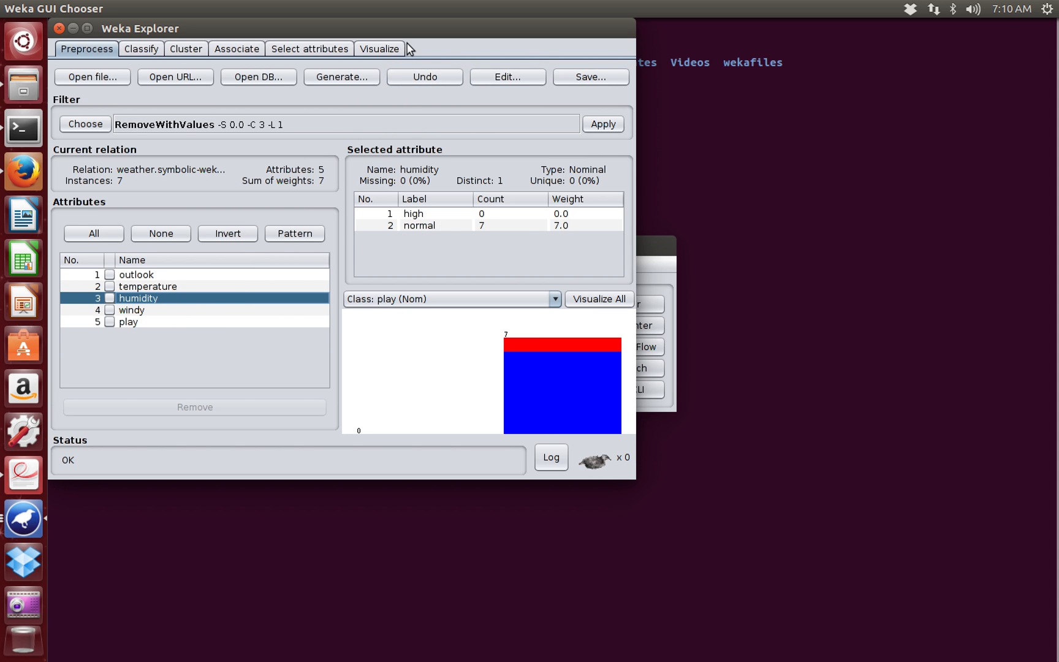
click(406, 84)
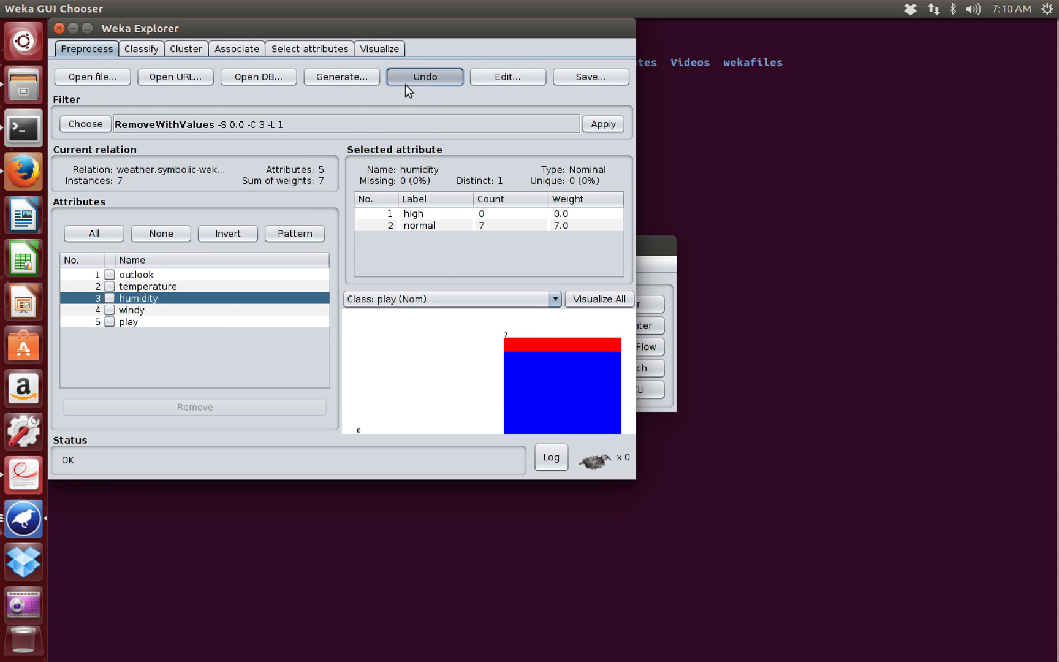
click(187, 300)
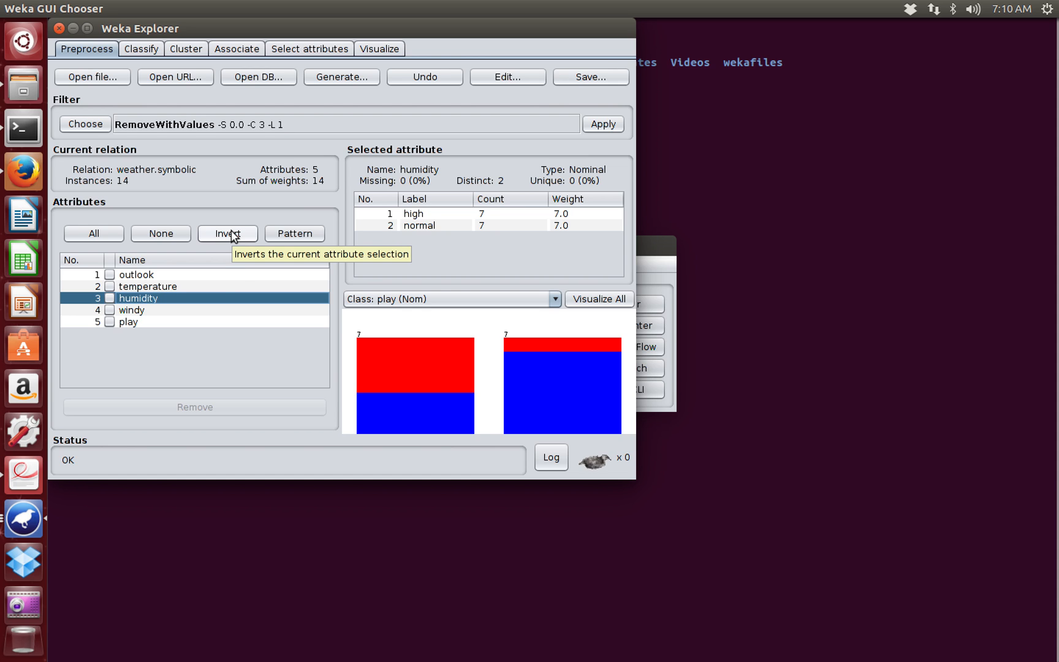
Load the glass.arff dataset from the data folder
click(92, 76)
click(226, 274)
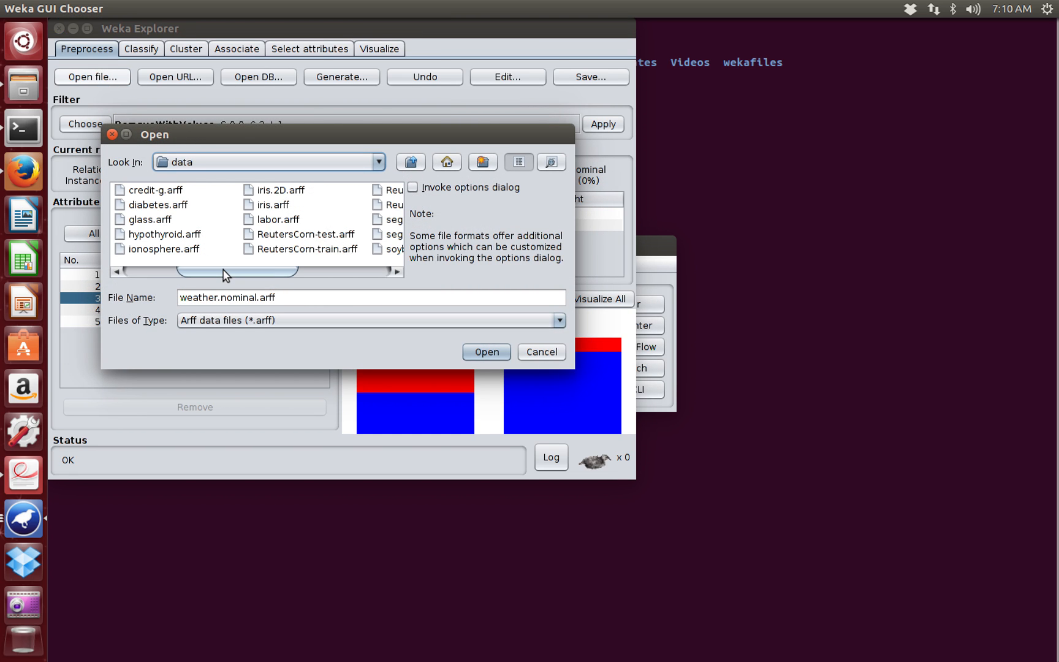
double_click(151, 221)
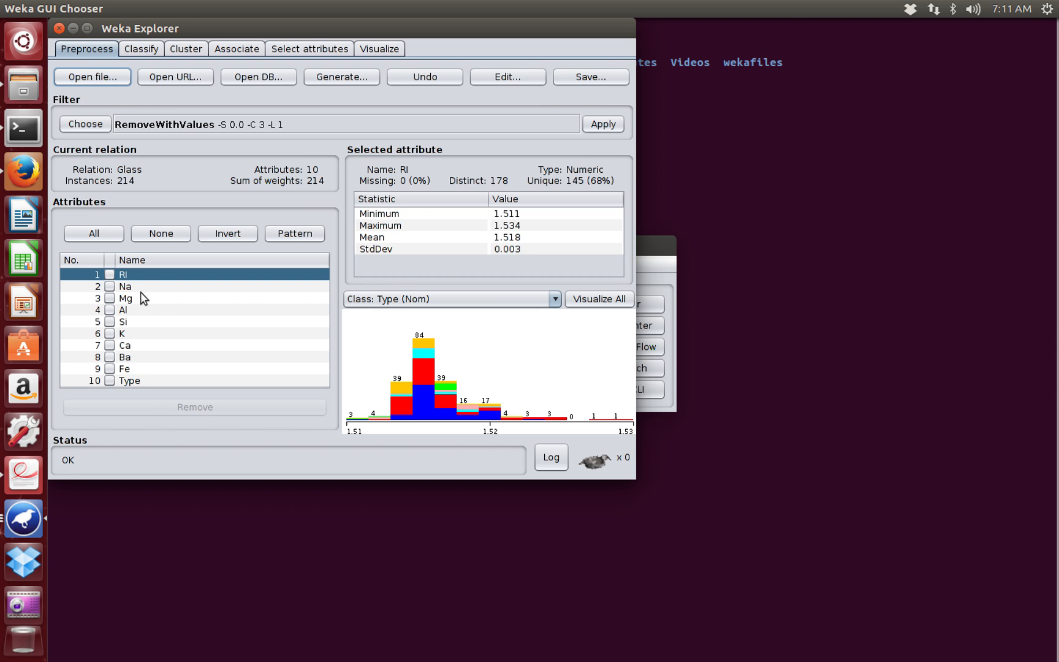
Review the previous J48 output, and rerun J48 -U -M 15 with 10-fold cross-validation on the full glass dataset
click(142, 50)
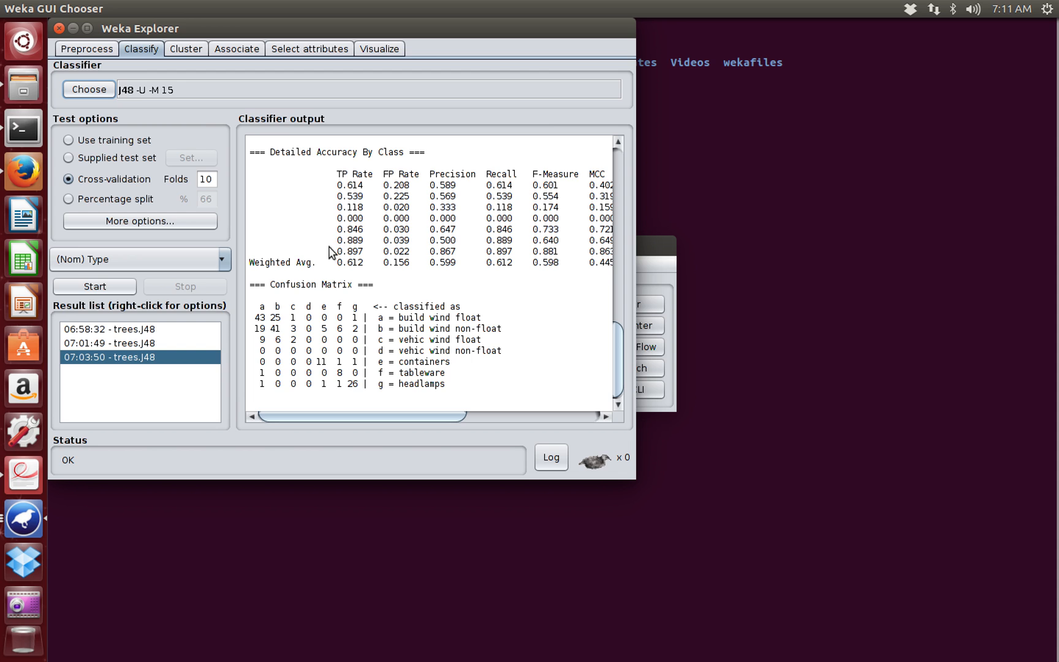
scroll(362, 291, up, 4)
scroll(362, 290, up, 6)
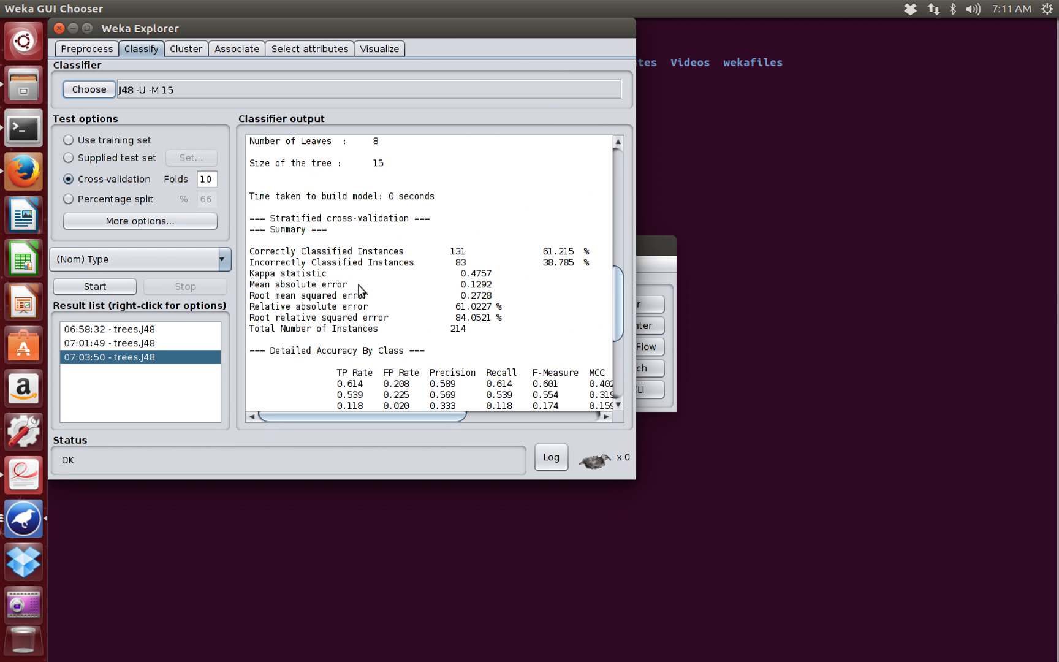
scroll(362, 291, down, 9)
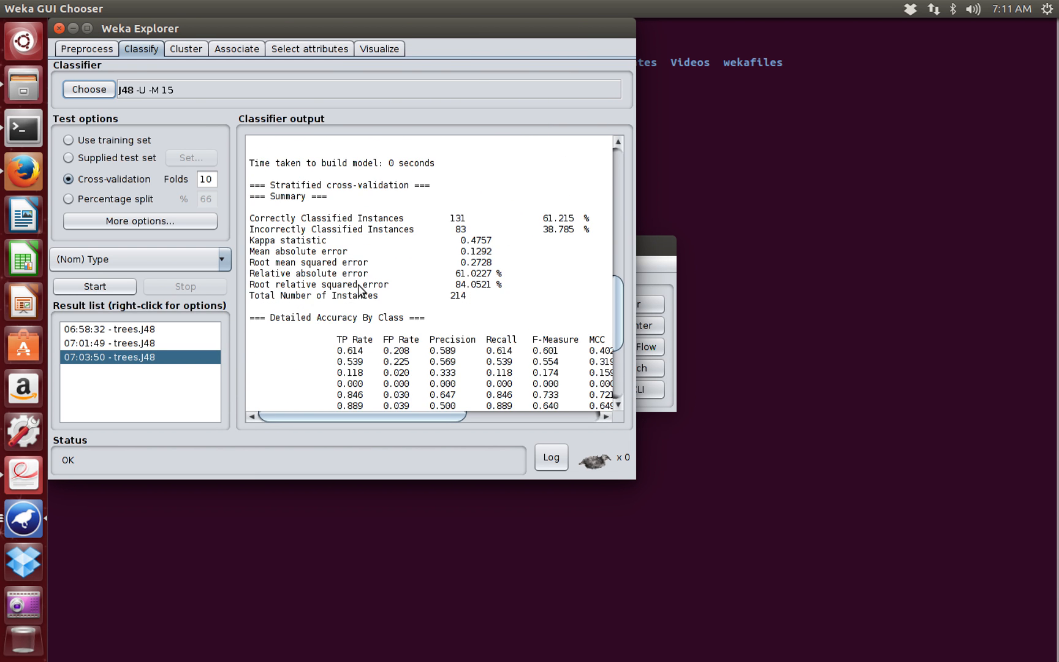
click(107, 55)
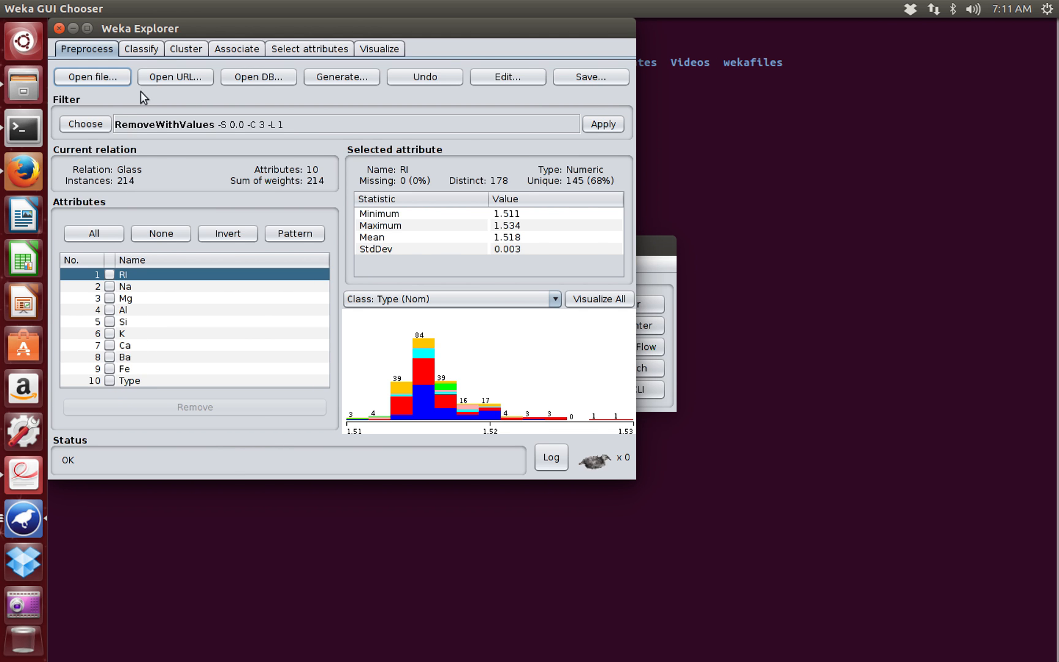
click(141, 49)
click(123, 287)
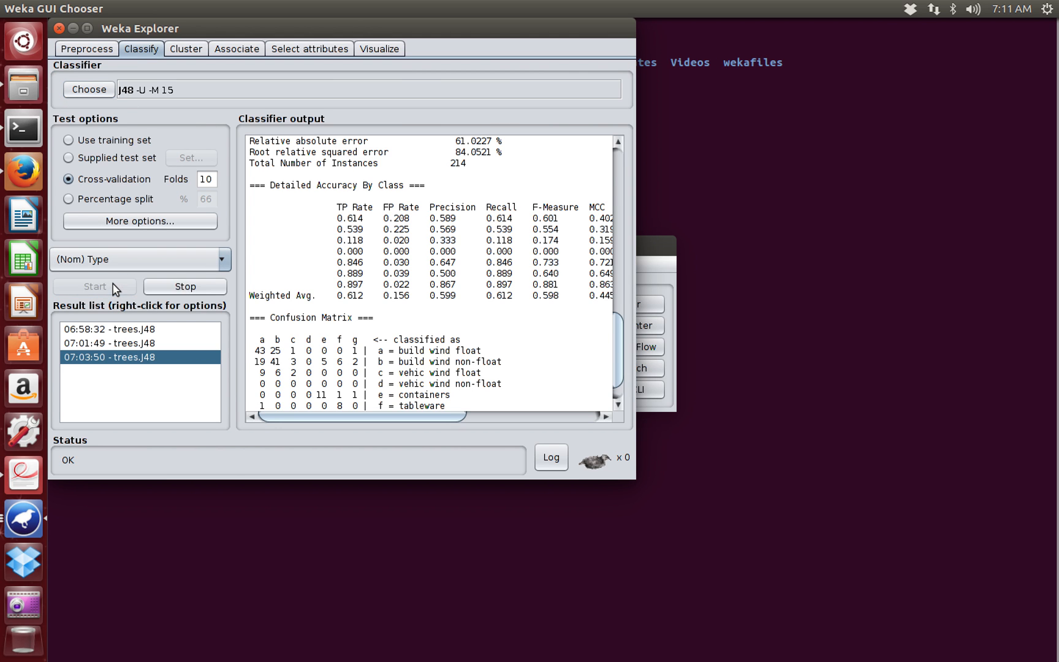
scroll(430, 345, up, 4)
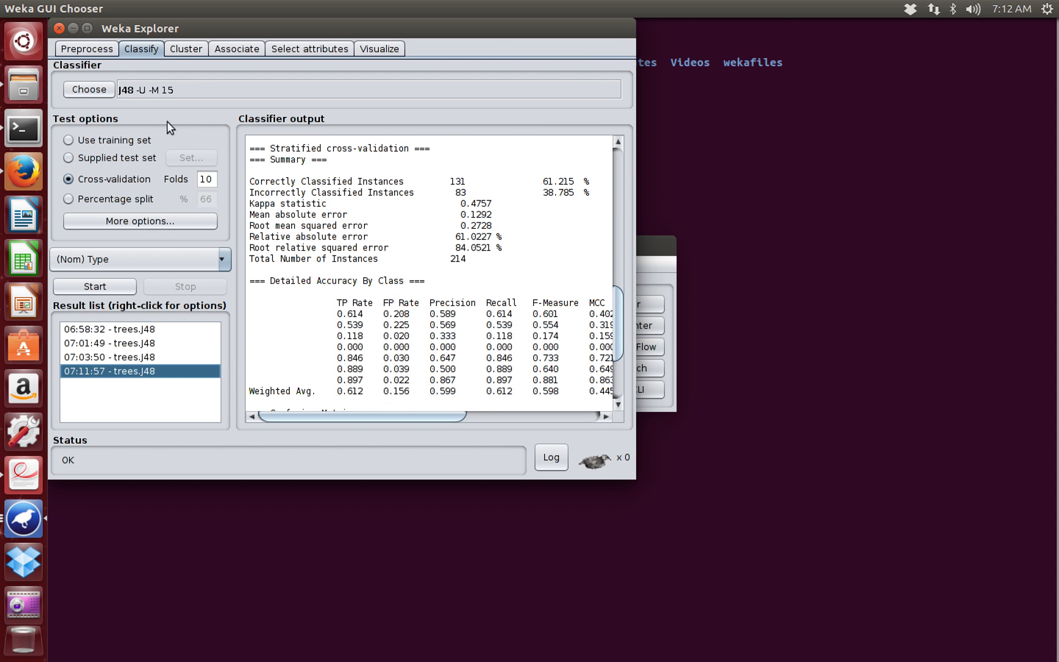
Remove the Fe attribute from the glass dataset
click(87, 49)
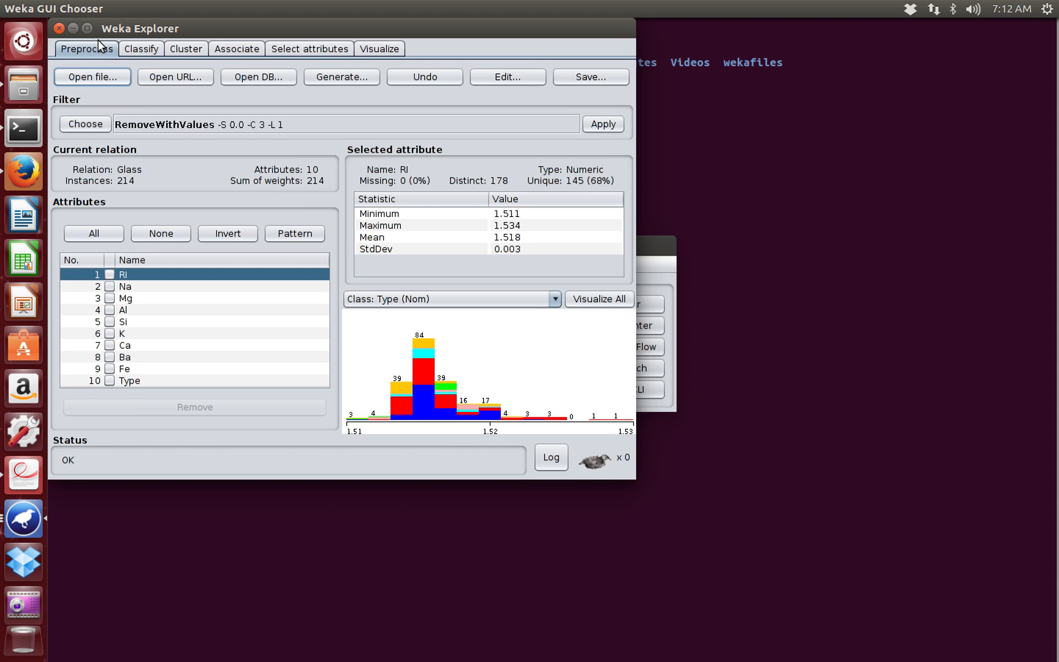
click(109, 369)
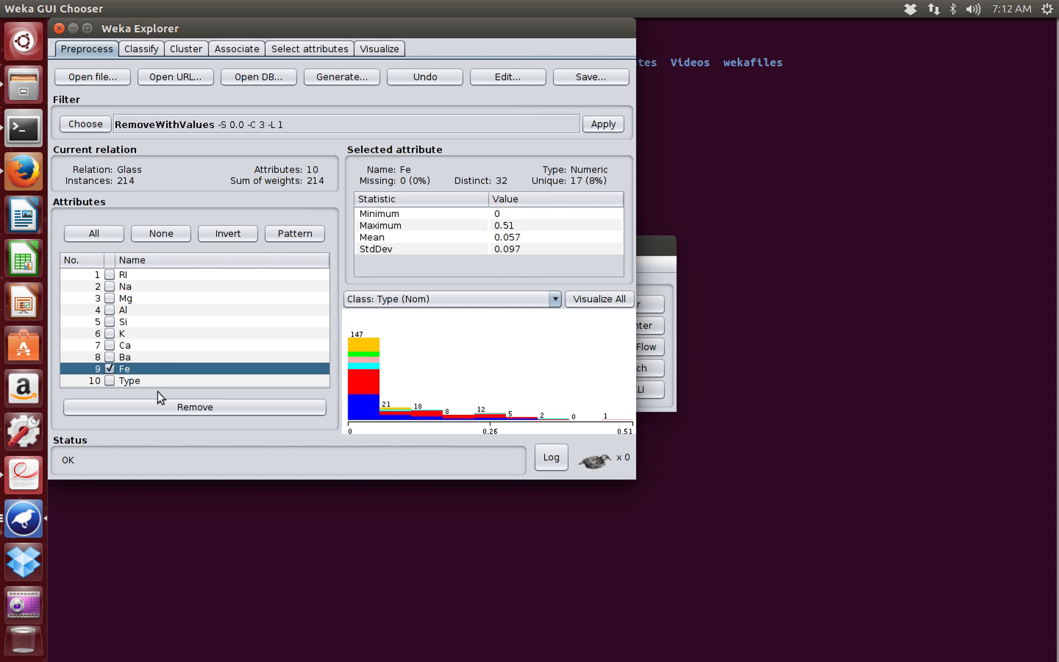
click(159, 409)
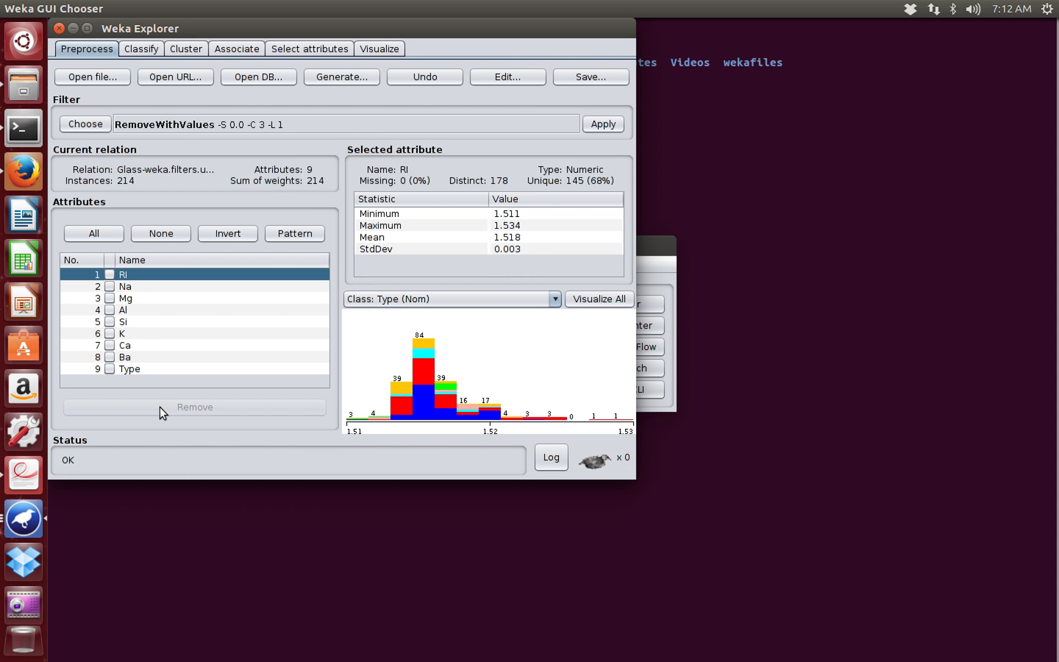
Run J48 with 10-fold cross-validation on the glass data without Fe and show the accuracy summary
click(136, 45)
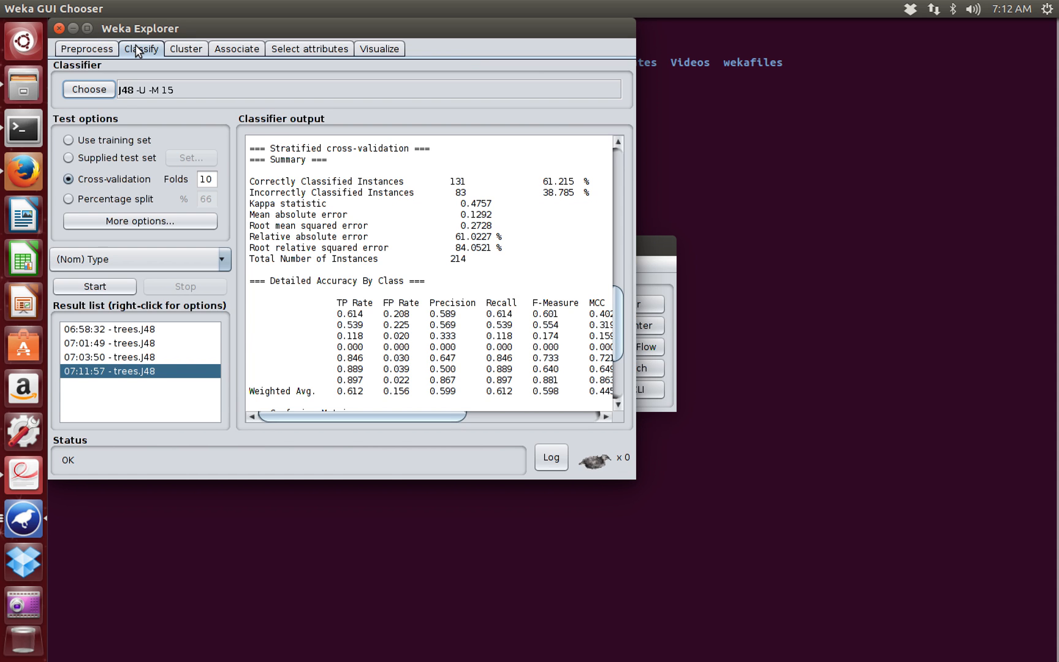
click(95, 286)
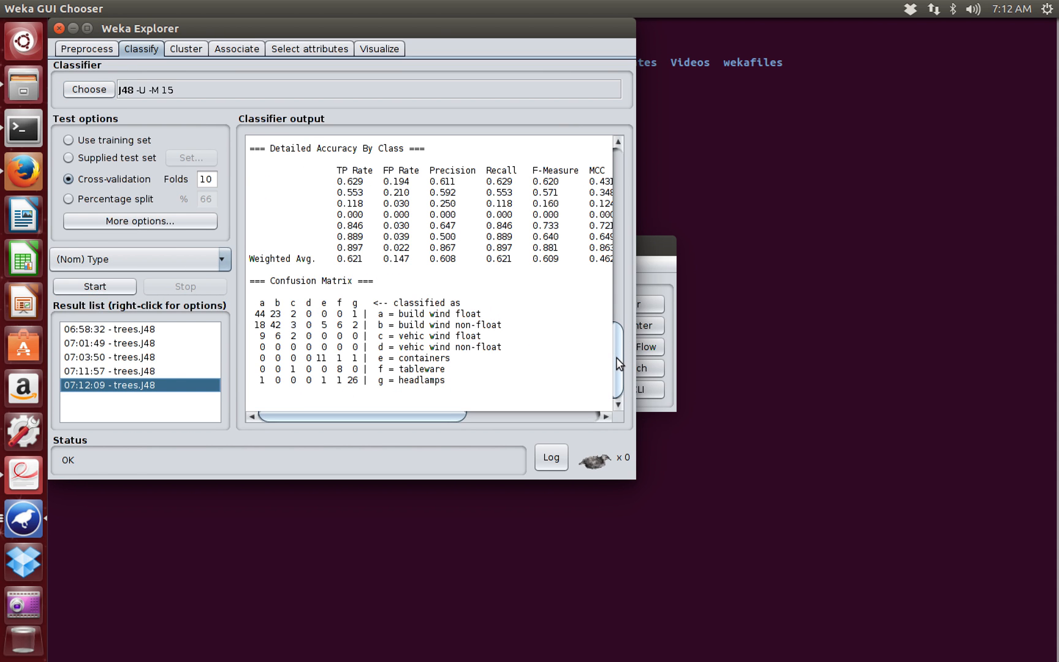
drag(618, 363, 621, 308)
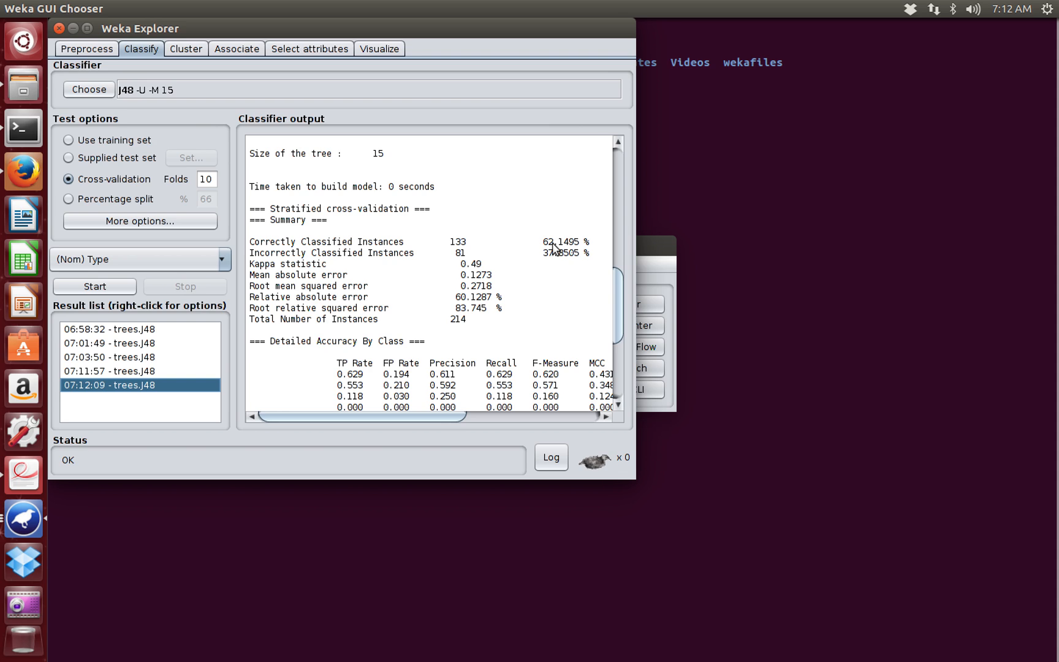
Remove the Na, Al, Si, K, Ca and Ba attributes from the glass data, keeping RI, Mg and Type
click(98, 52)
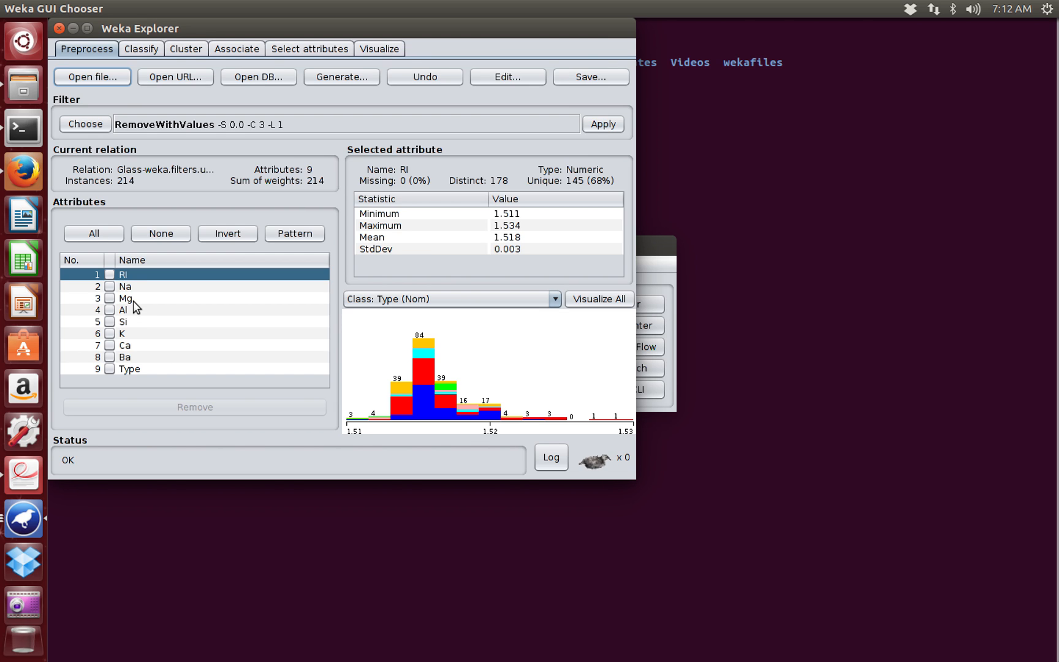
click(109, 287)
click(110, 310)
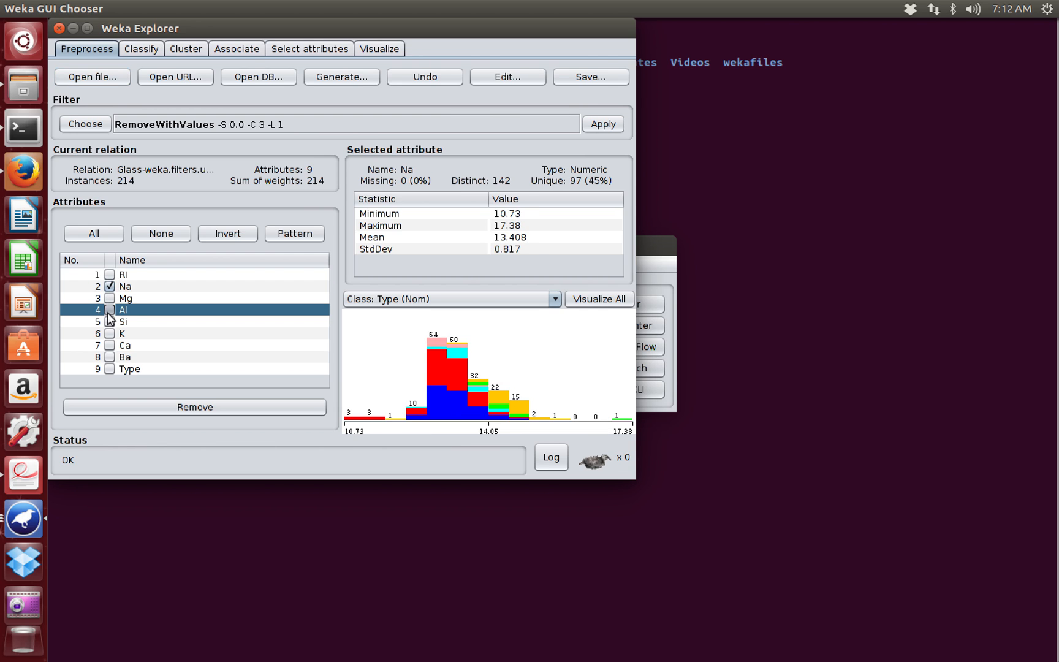
click(109, 321)
click(109, 333)
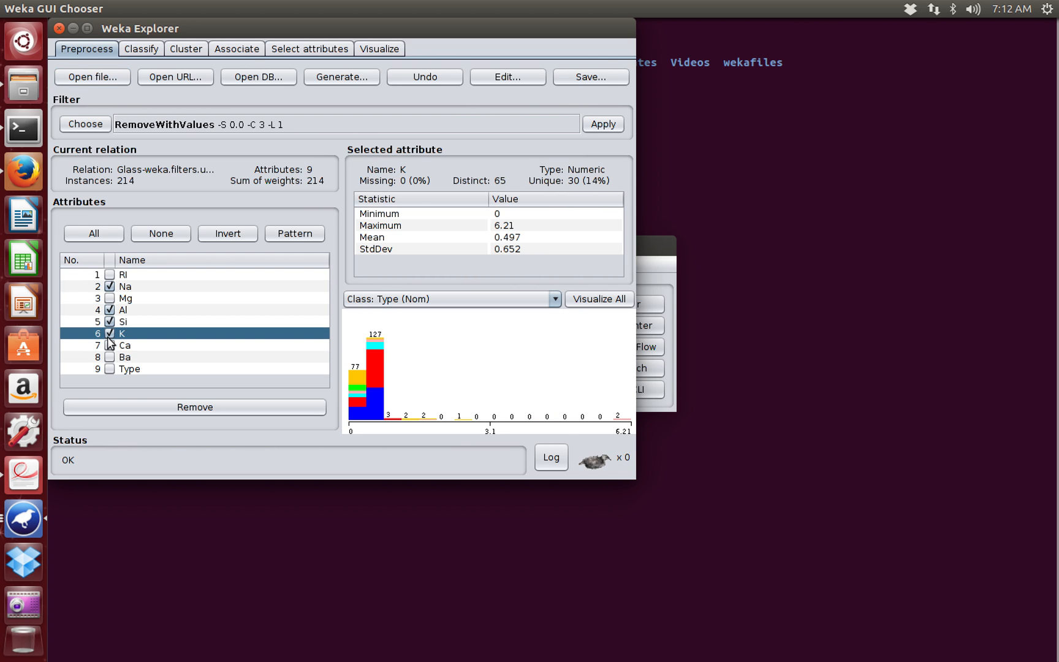
click(110, 346)
click(110, 357)
click(150, 407)
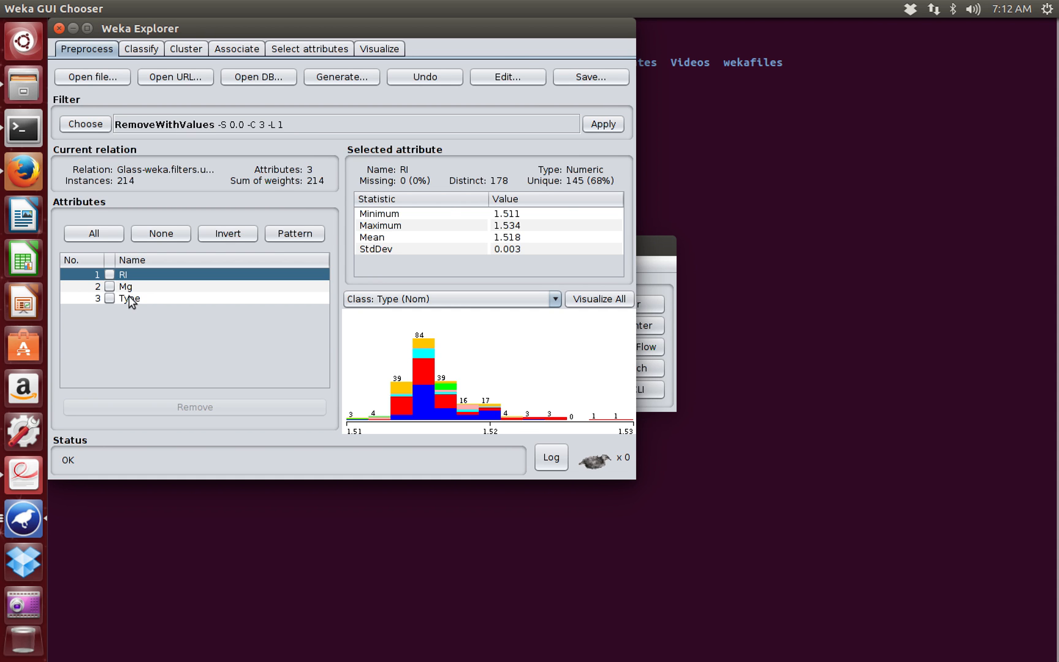
Run J48 with 10-fold cross-validation on the glass data reduced to RI, Mg and Type, and show the accuracy summary
click(138, 48)
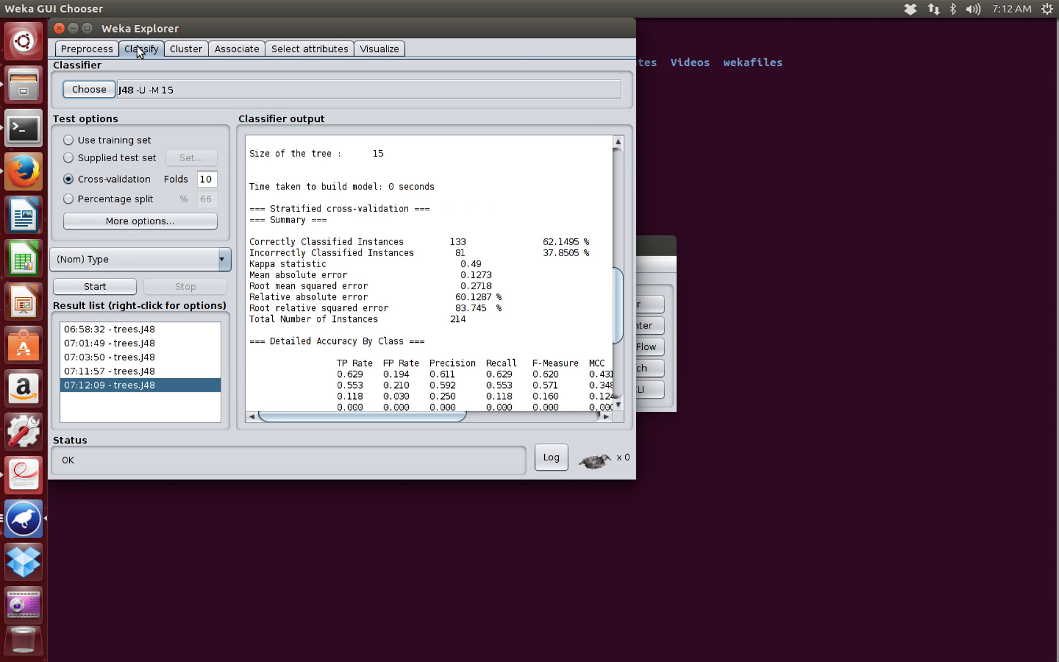
click(115, 286)
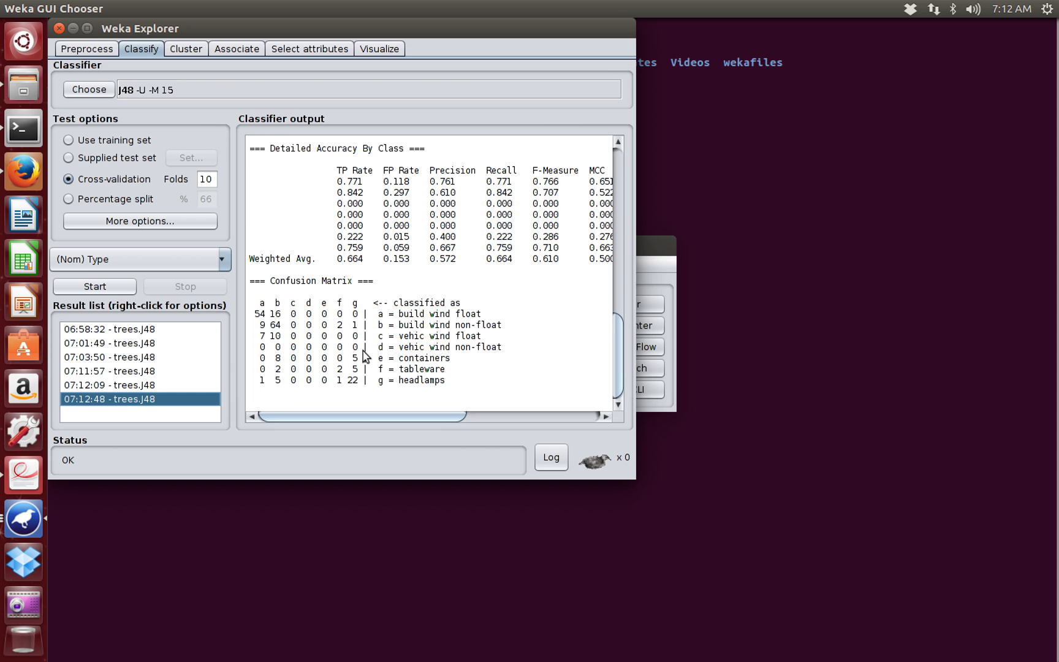
drag(620, 372, 618, 299)
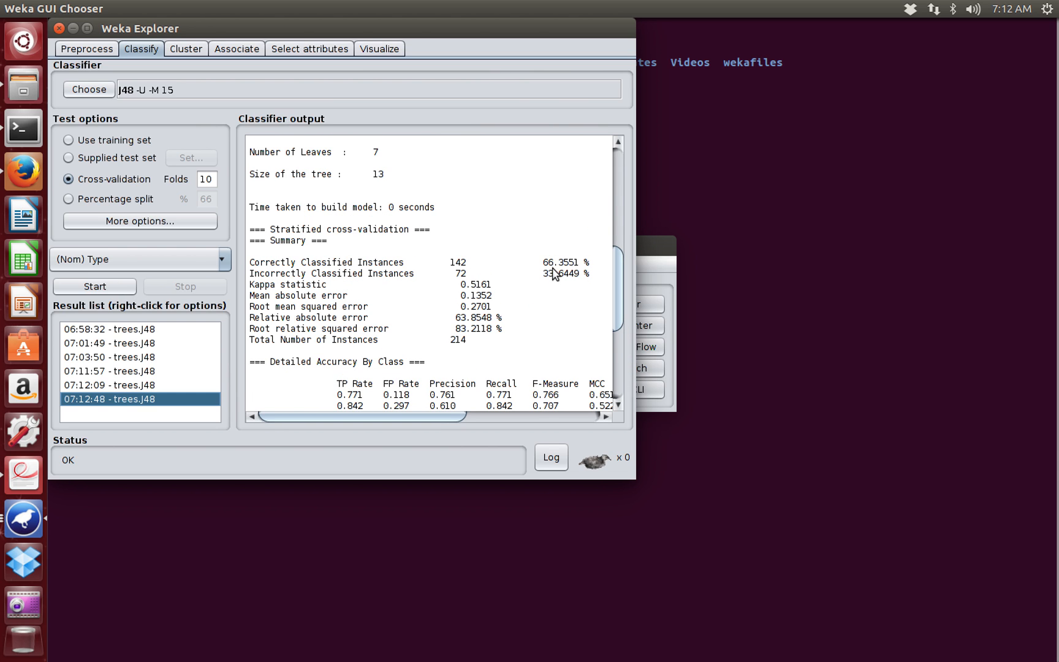
Review the detailed accuracy and confusion matrix of the earlier J48 run from 07:12:09
click(117, 387)
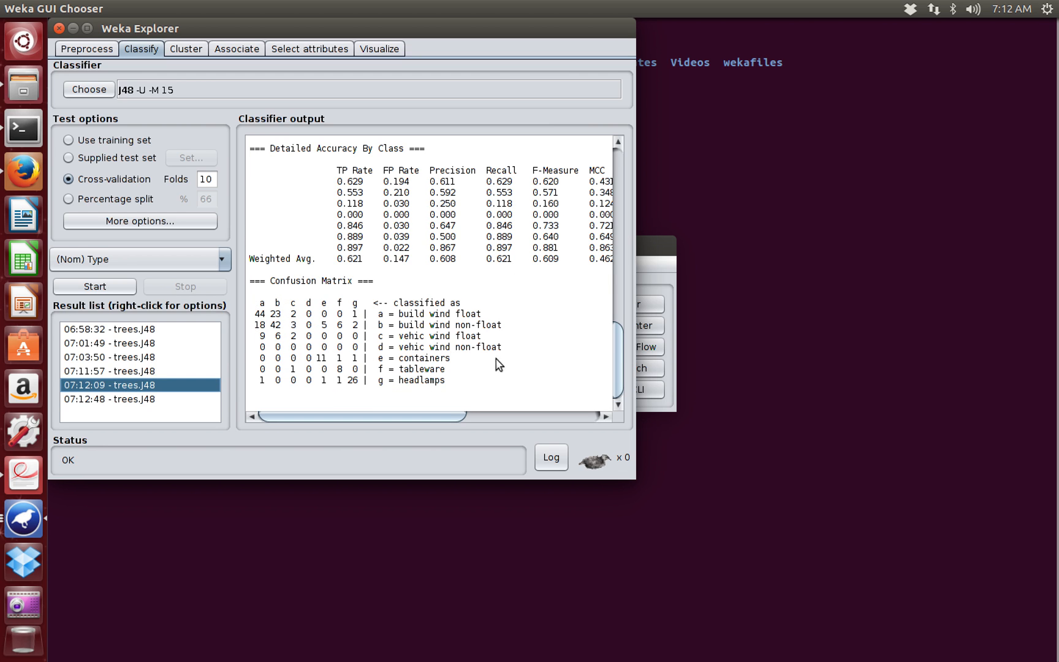
mouse_move(615, 381)
mouse_down()
mouse_move(614, 301)
mouse_move(614, 391)
mouse_up()
Load the iris.arff dataset from the data folder in place of the glass data
click(93, 52)
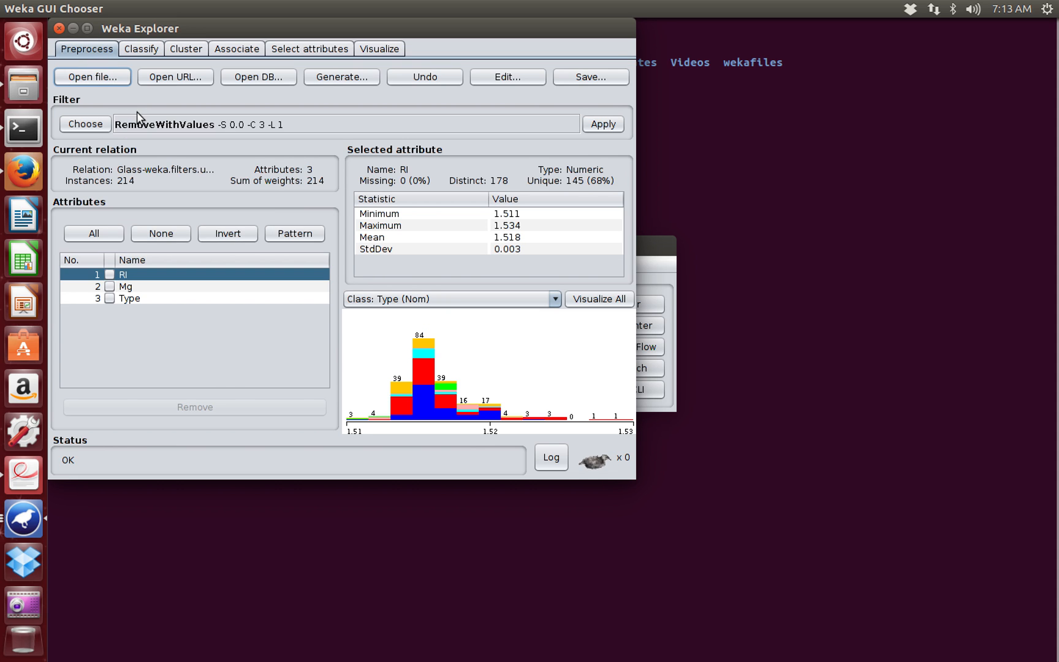
click(96, 126)
click(142, 104)
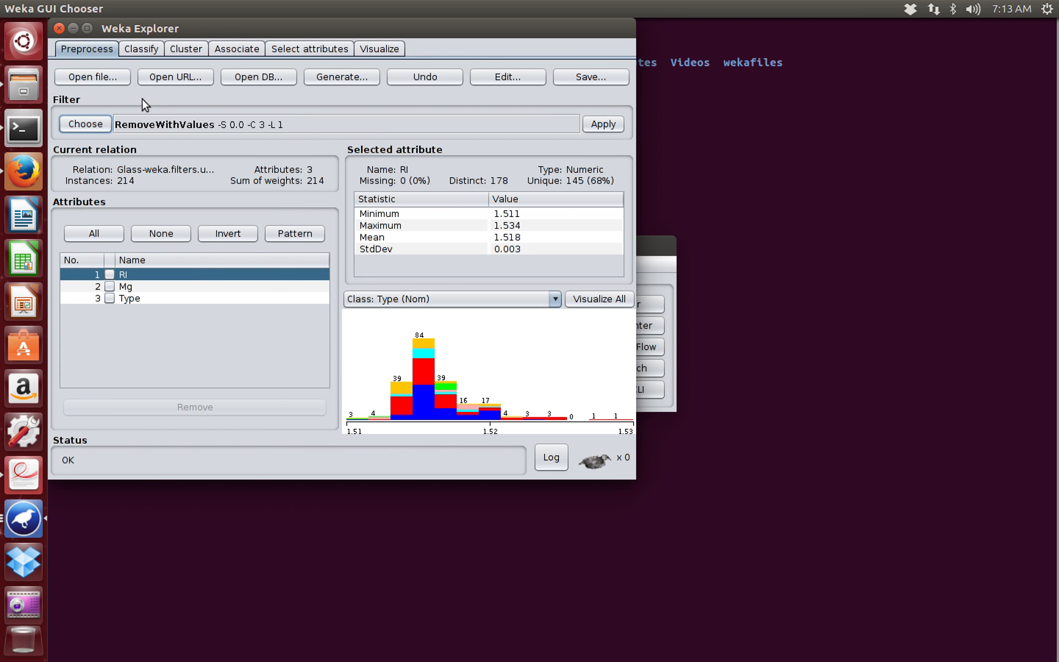
click(89, 80)
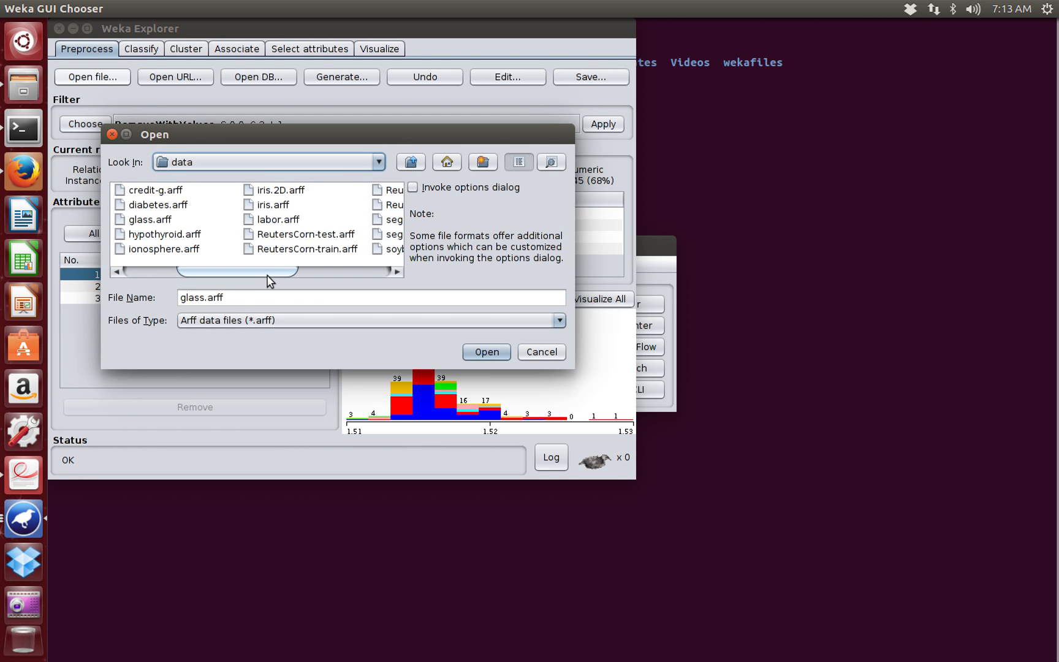
drag(267, 274, 271, 275)
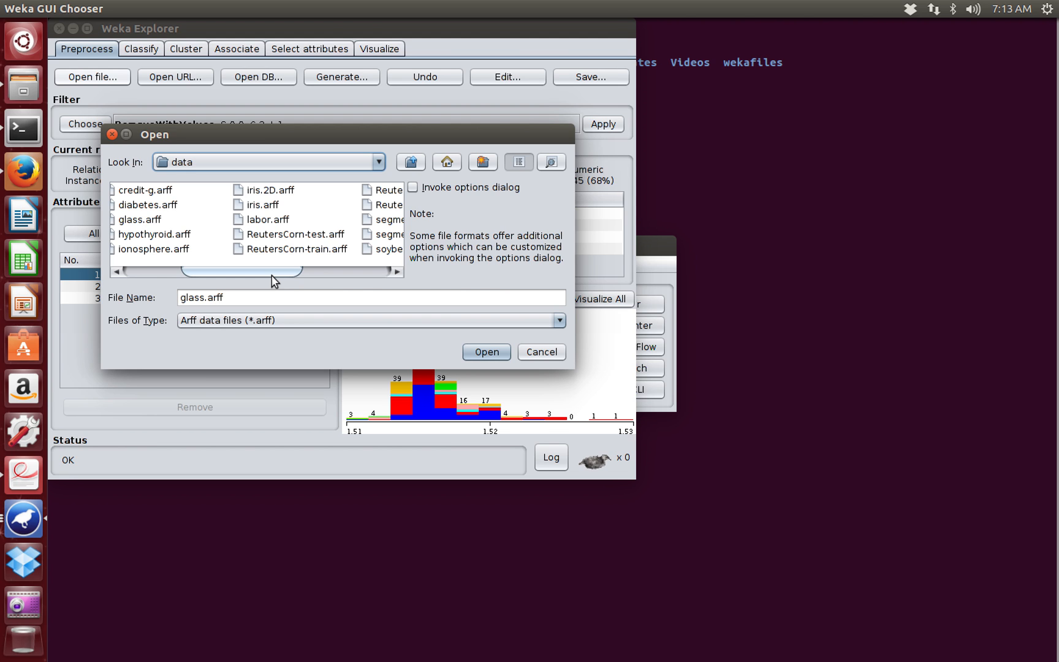
double_click(258, 207)
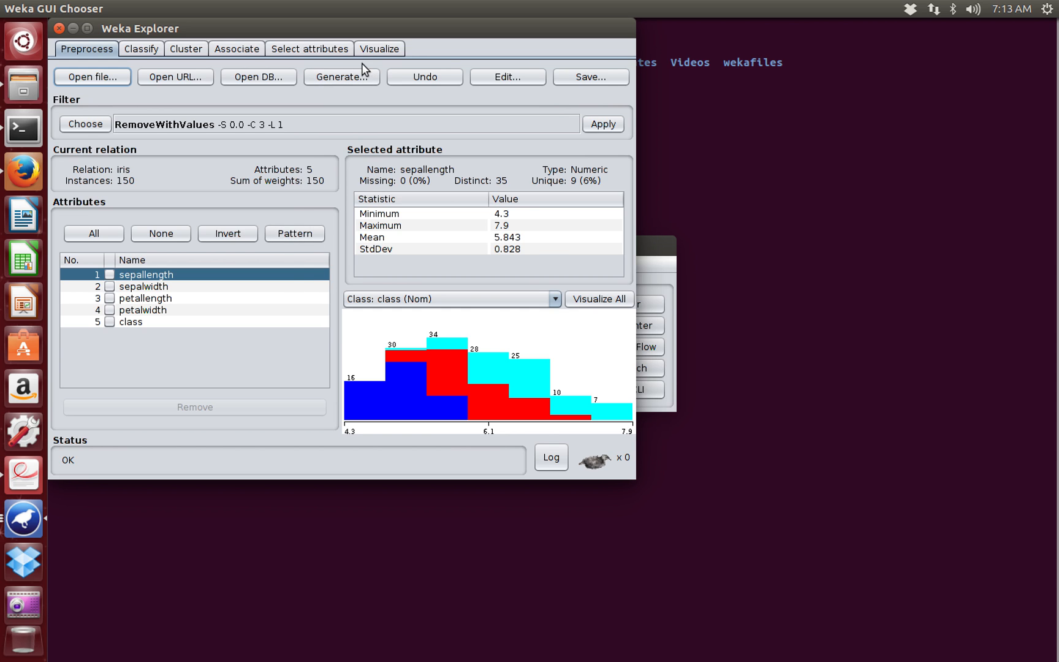
Enlarge the iris sepalwidth–petalwidth scatter plot and set its axes to sepallength (X) and petallength (Y)
click(377, 52)
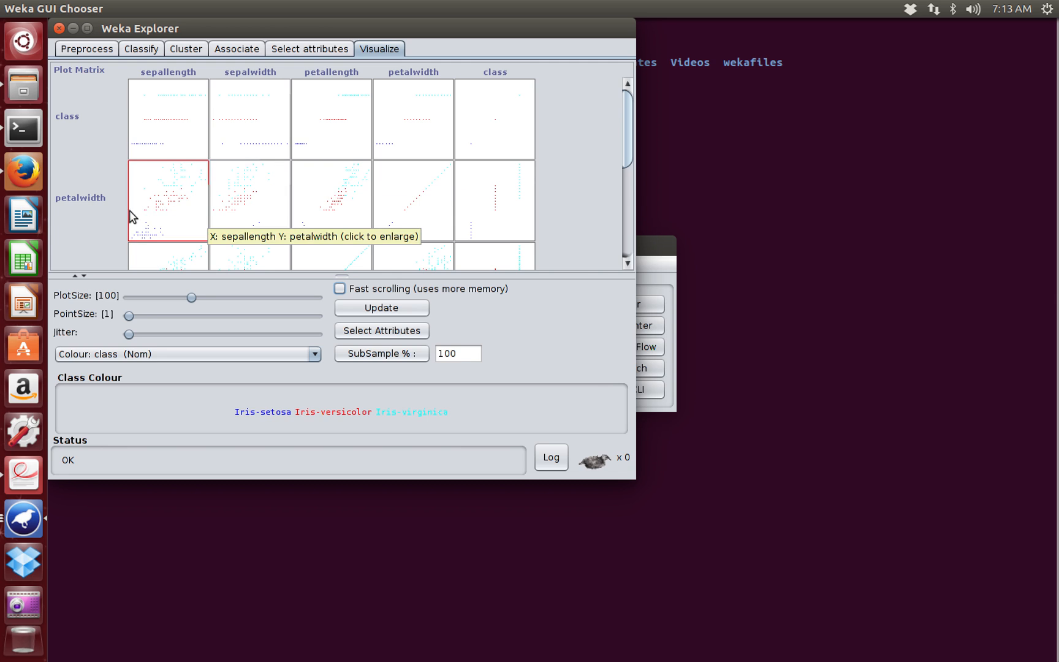
click(251, 209)
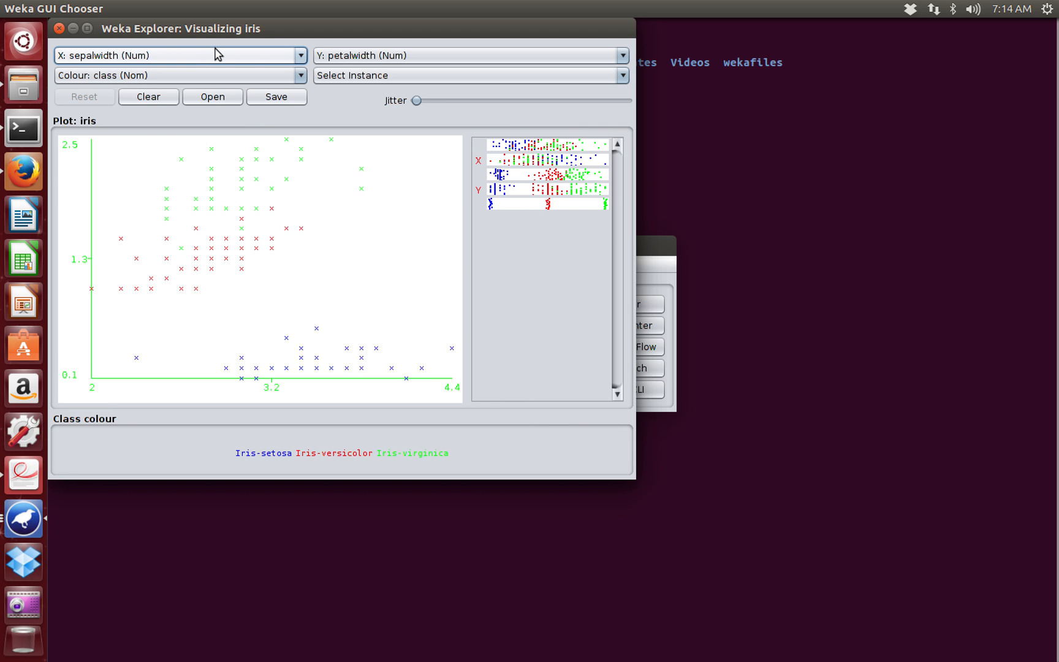
click(301, 57)
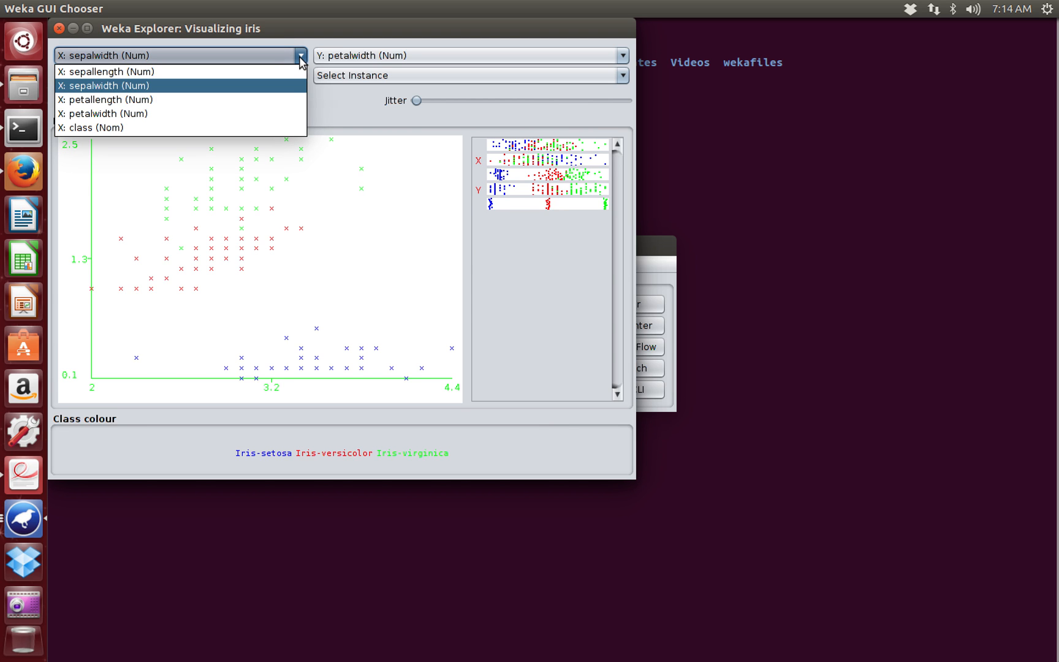
click(257, 79)
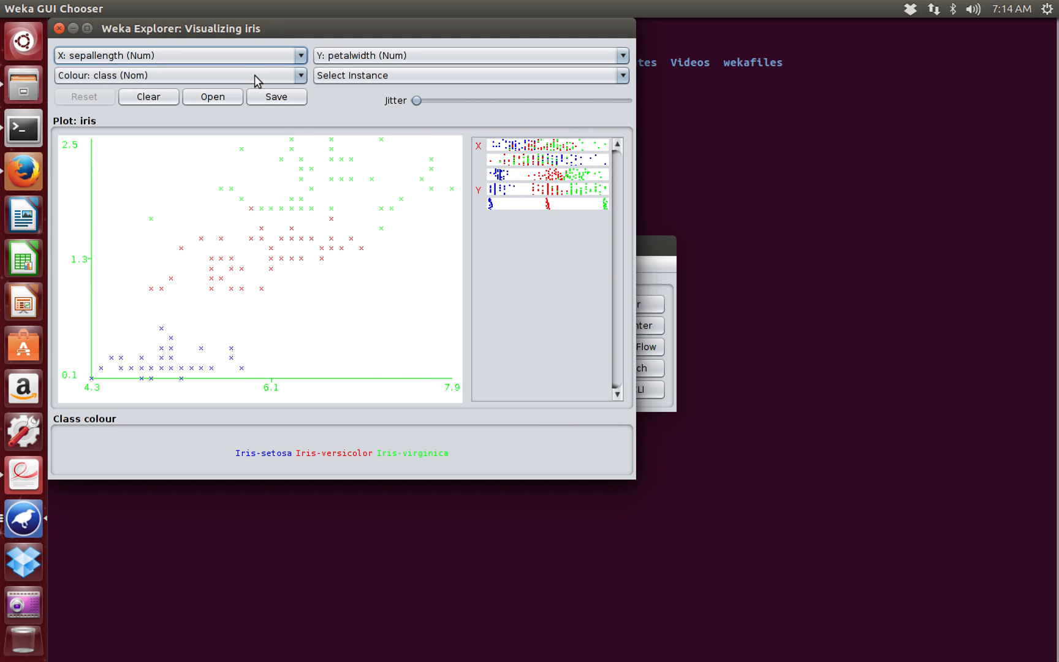
click(401, 57)
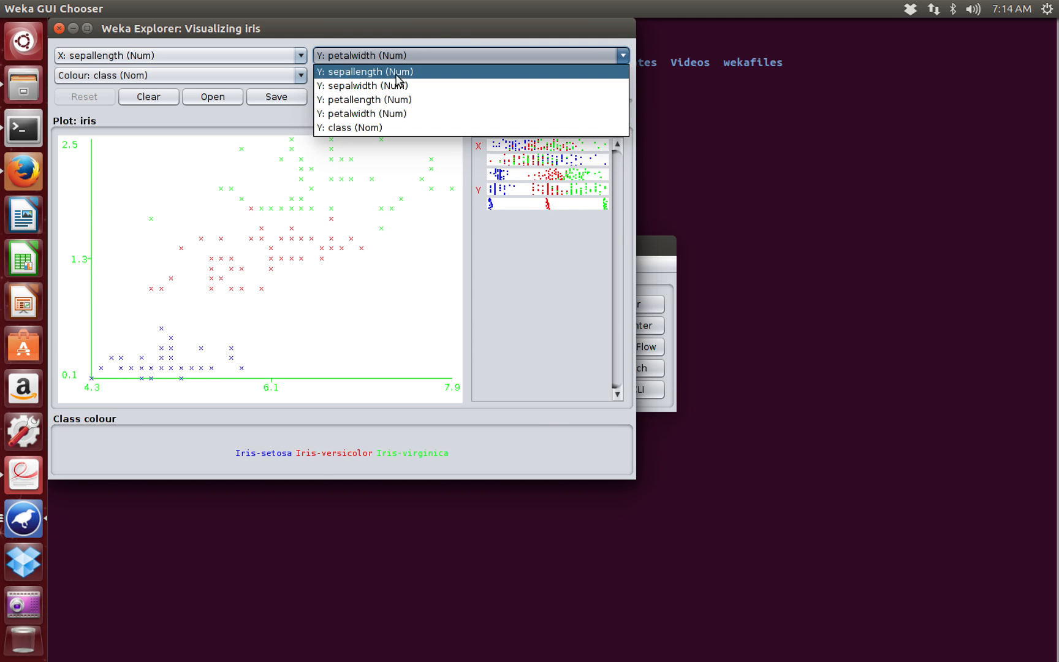
click(393, 99)
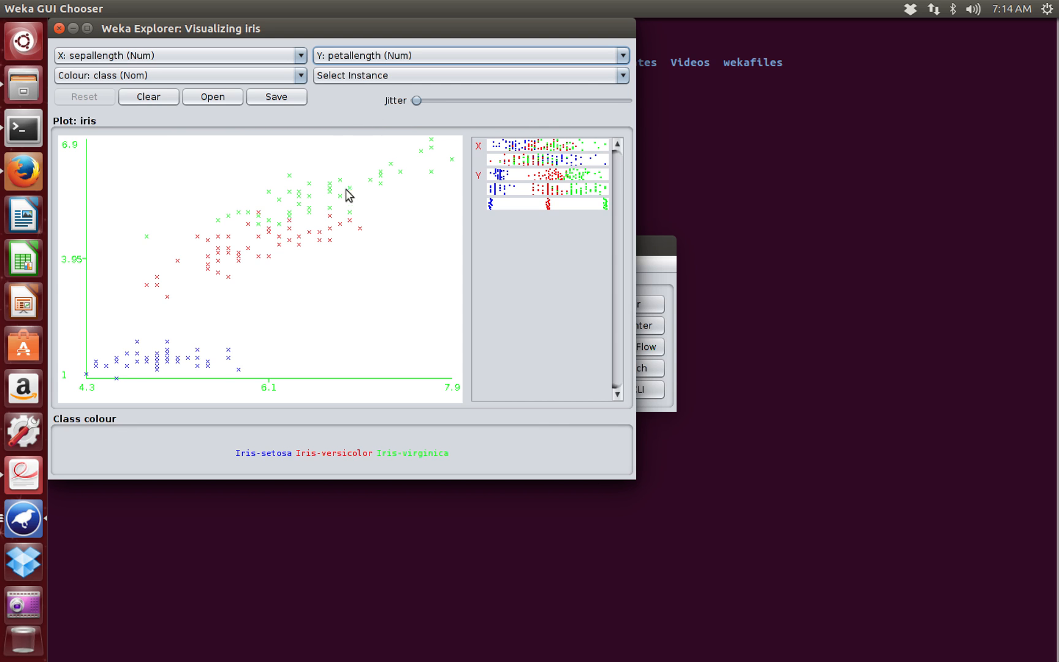
Isolate the points within a small rectangle, about sepallength 6 to 6.2 and petallength 4.6 to 4.9, and reset the plot to all instances
click(355, 76)
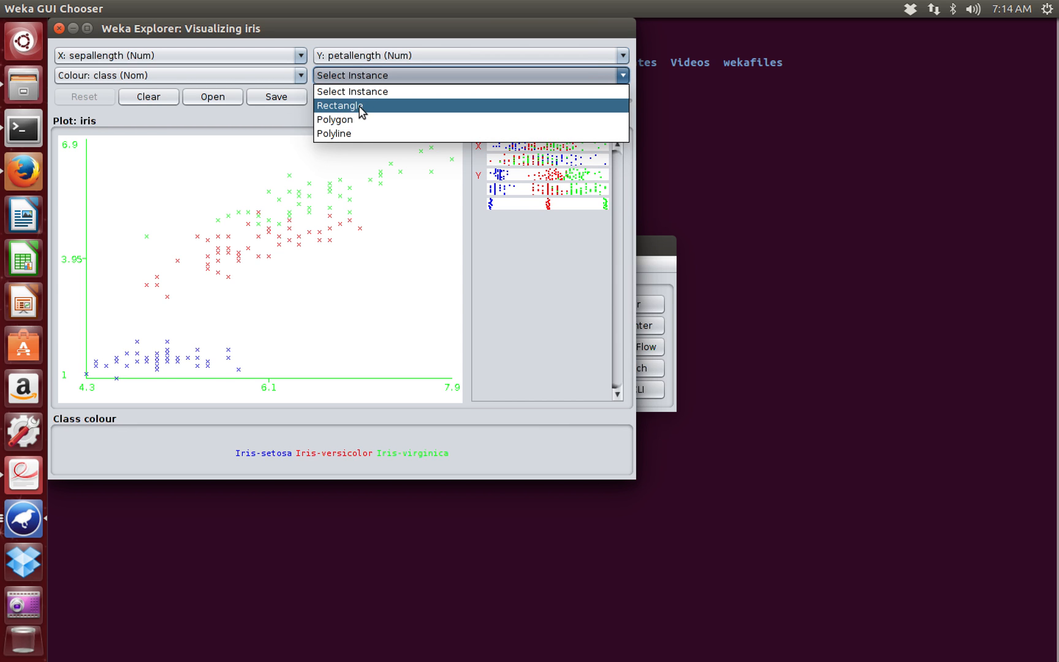
click(359, 108)
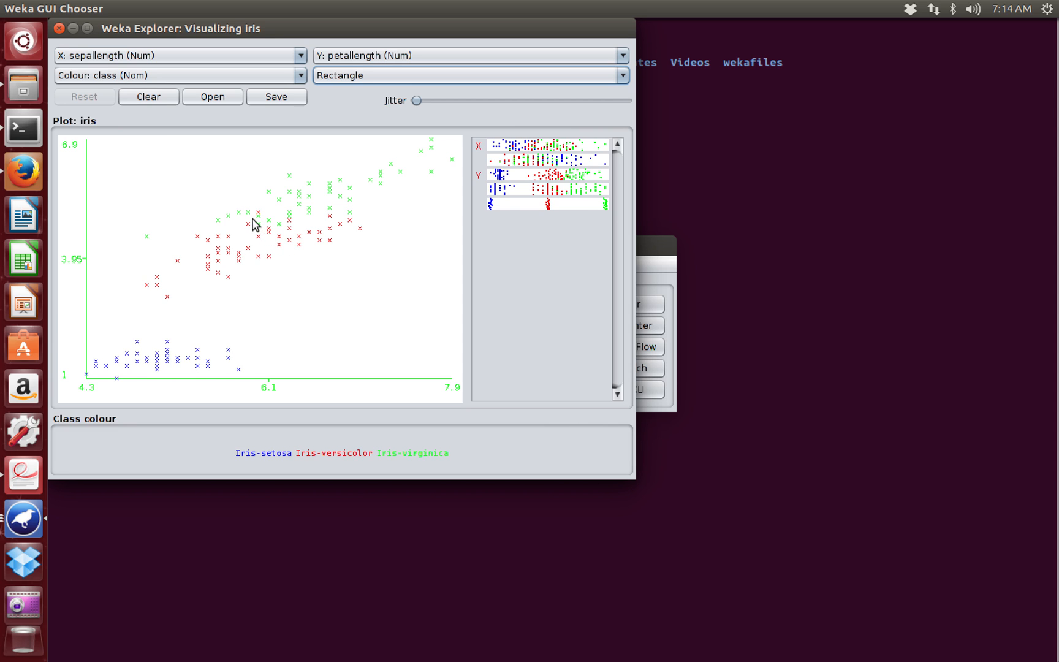
drag(253, 220, 286, 234)
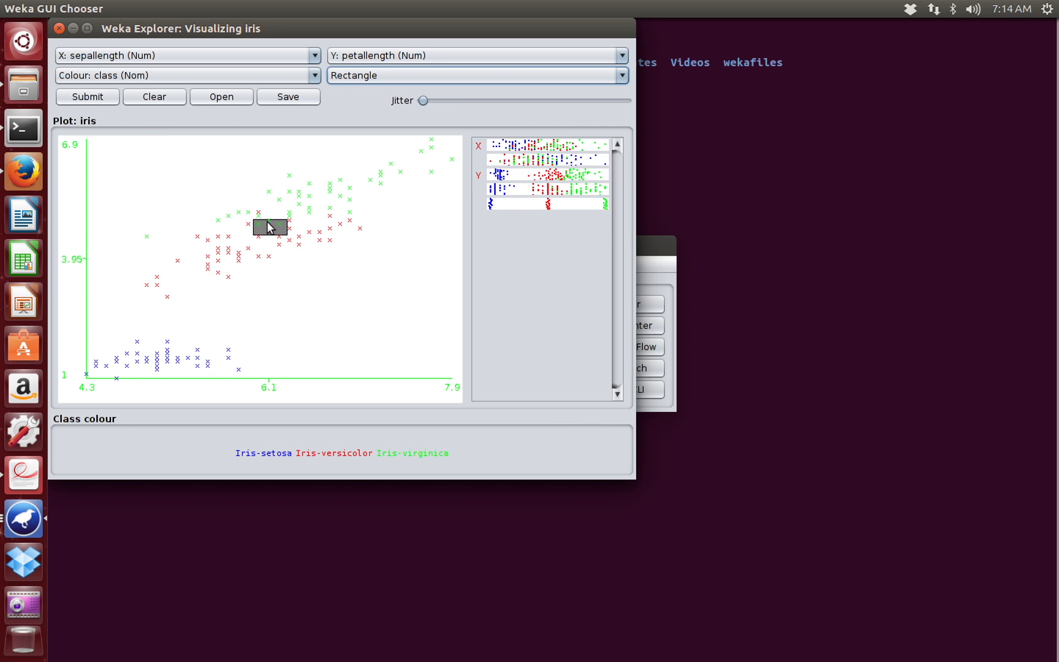
click(86, 100)
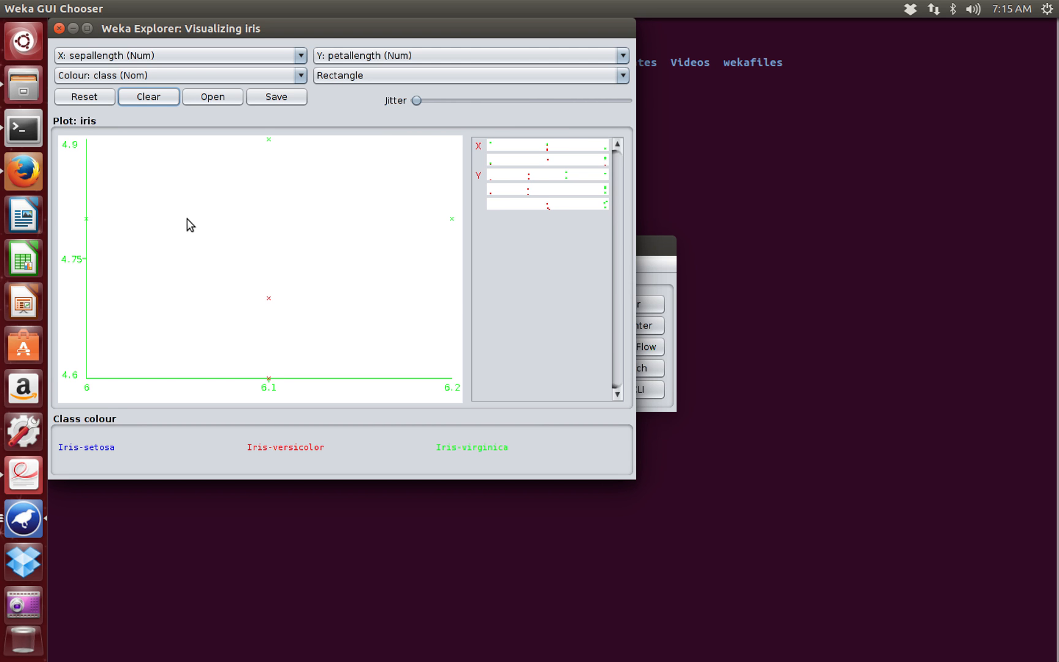
click(104, 103)
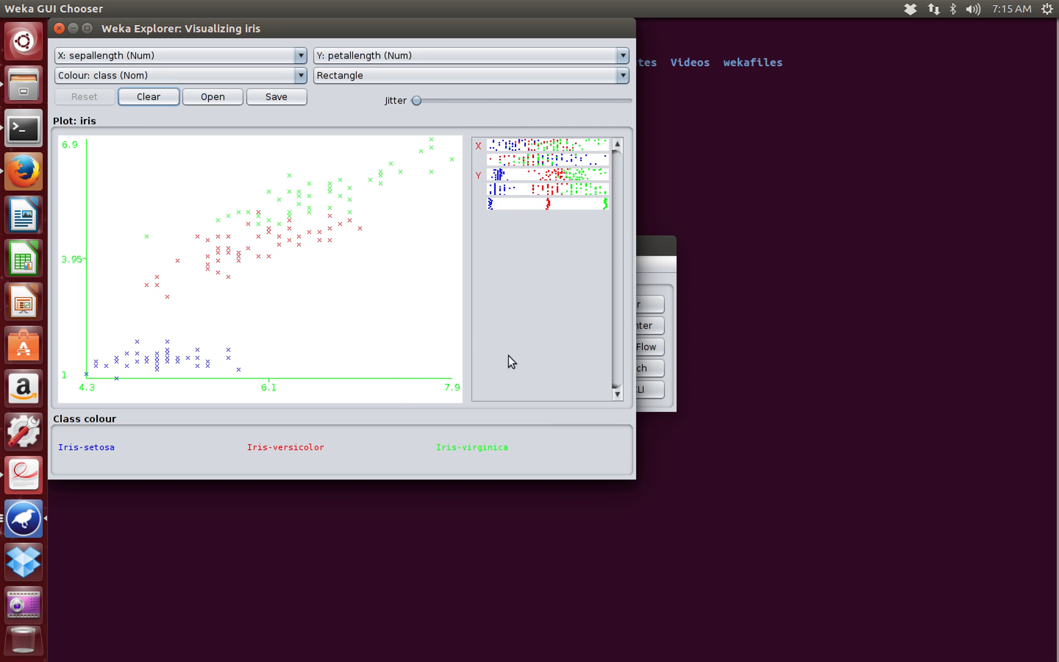
Change the Iris-virginica class colour to black in the scatter plot and close the plot window
click(461, 447)
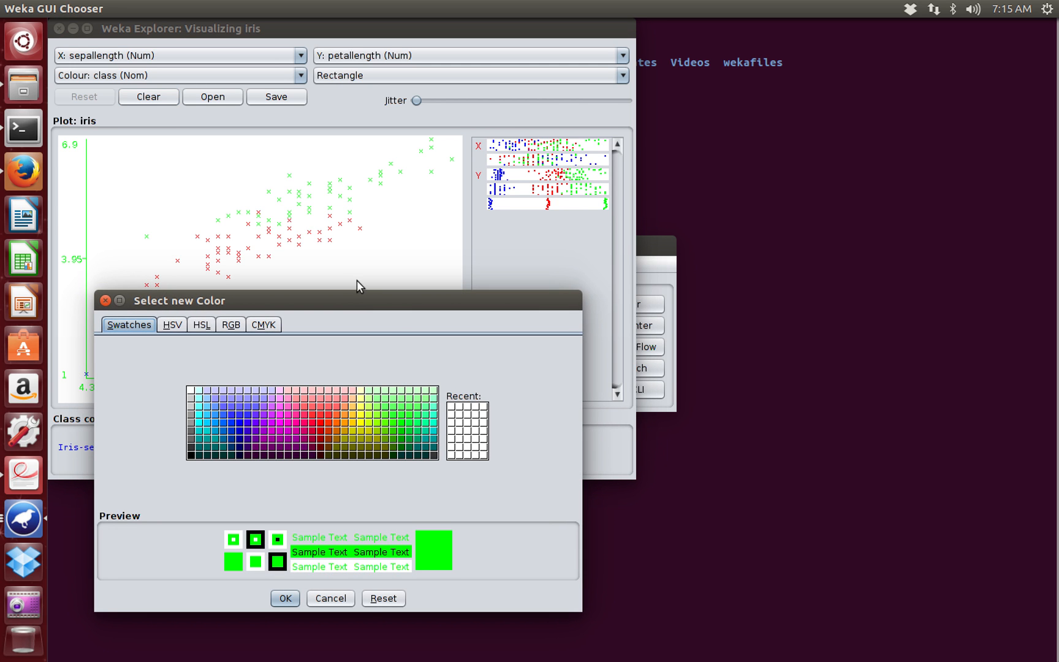
drag(360, 299, 789, 236)
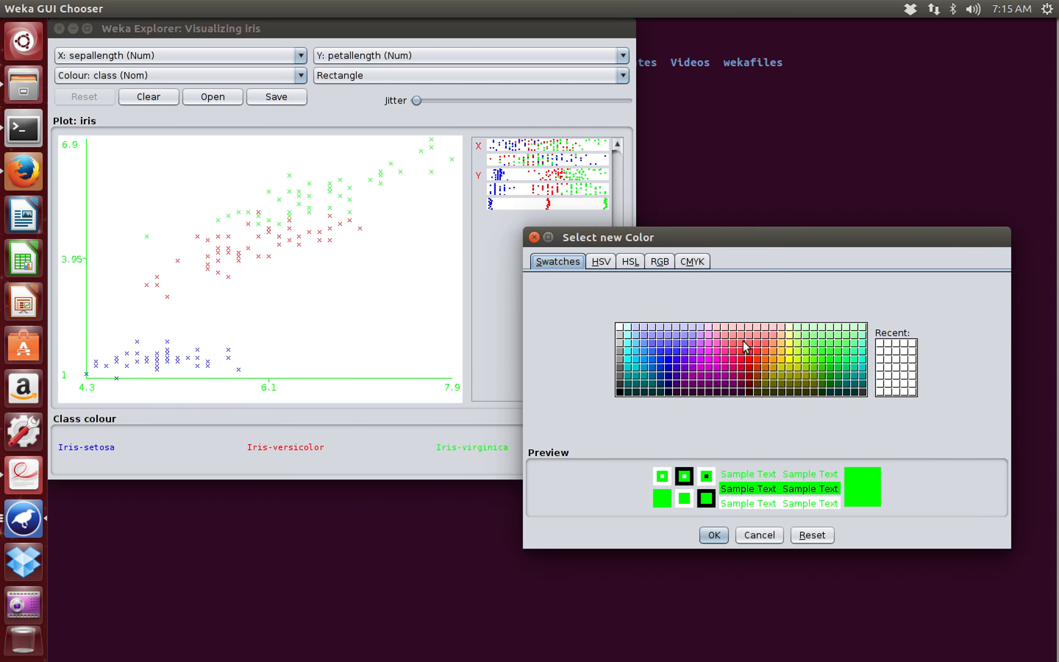
click(620, 393)
click(714, 535)
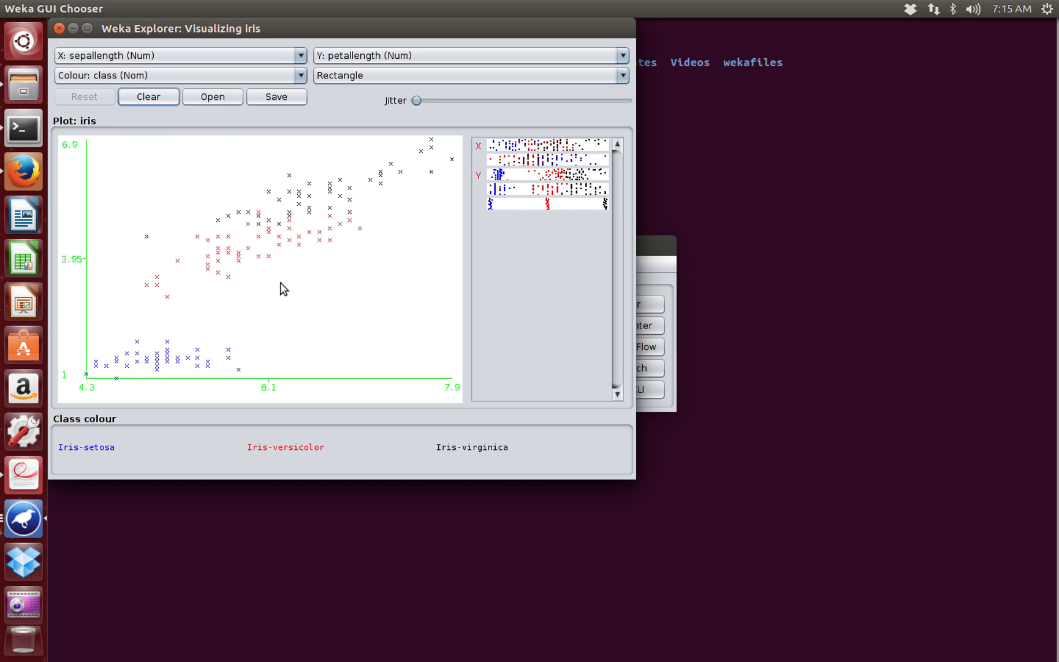
click(59, 29)
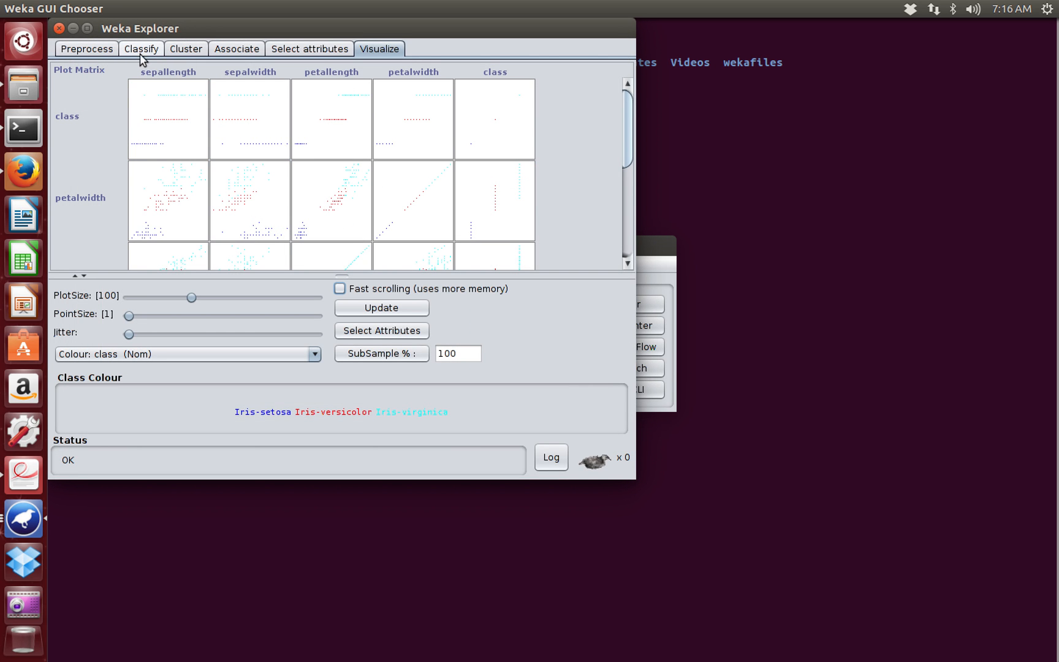
Run J48 with 10-fold cross-validation on the iris data and review the tree, accuracy summary and confusion matrix
click(99, 49)
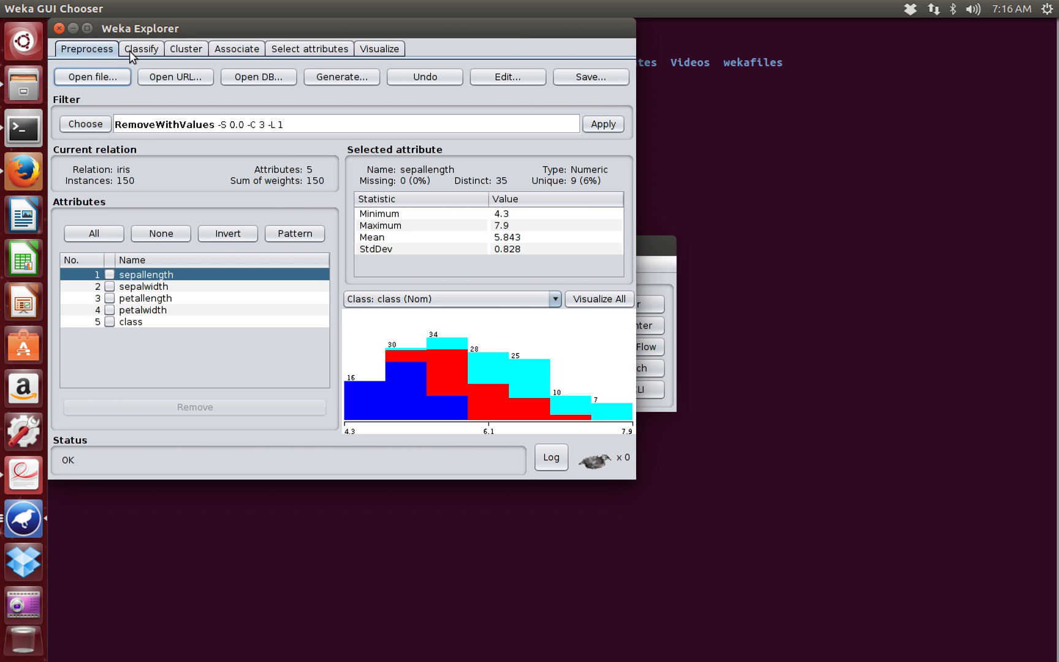
click(140, 50)
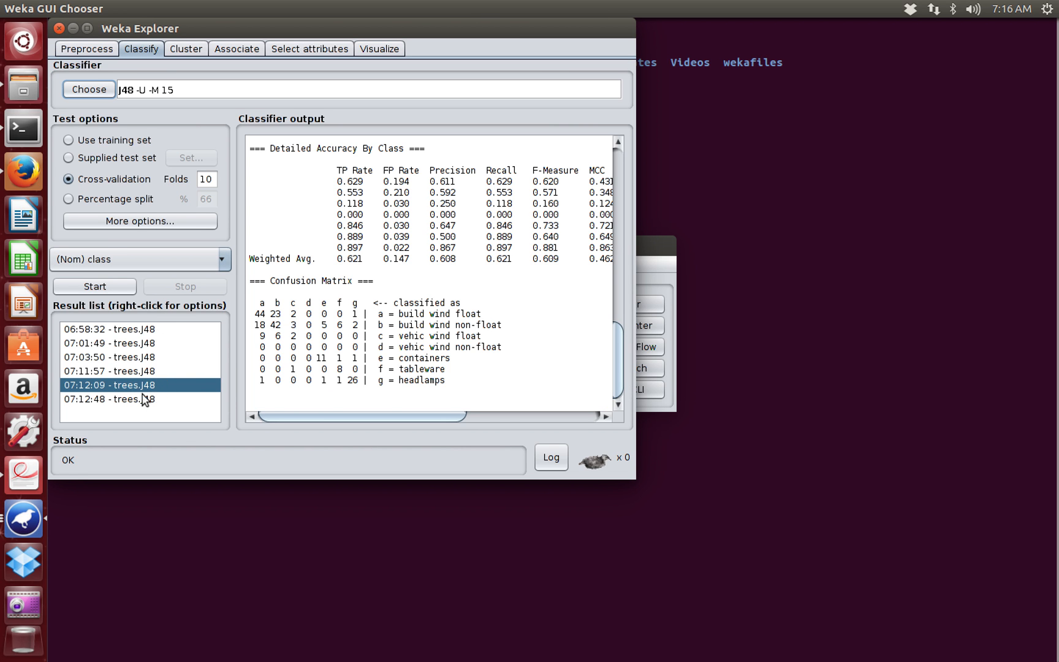
click(113, 400)
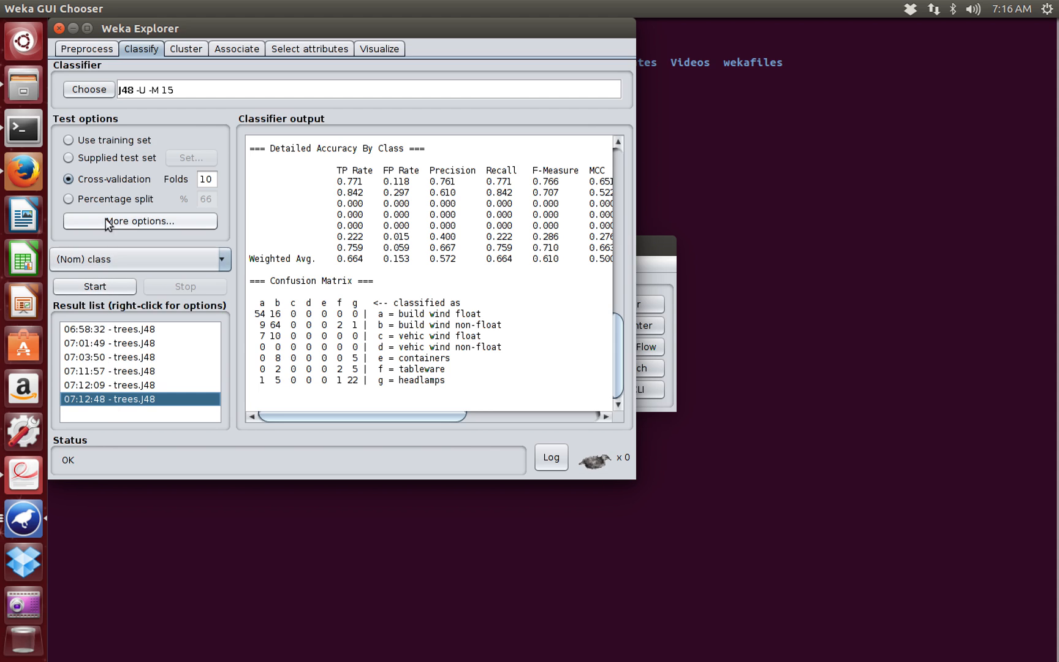
click(98, 287)
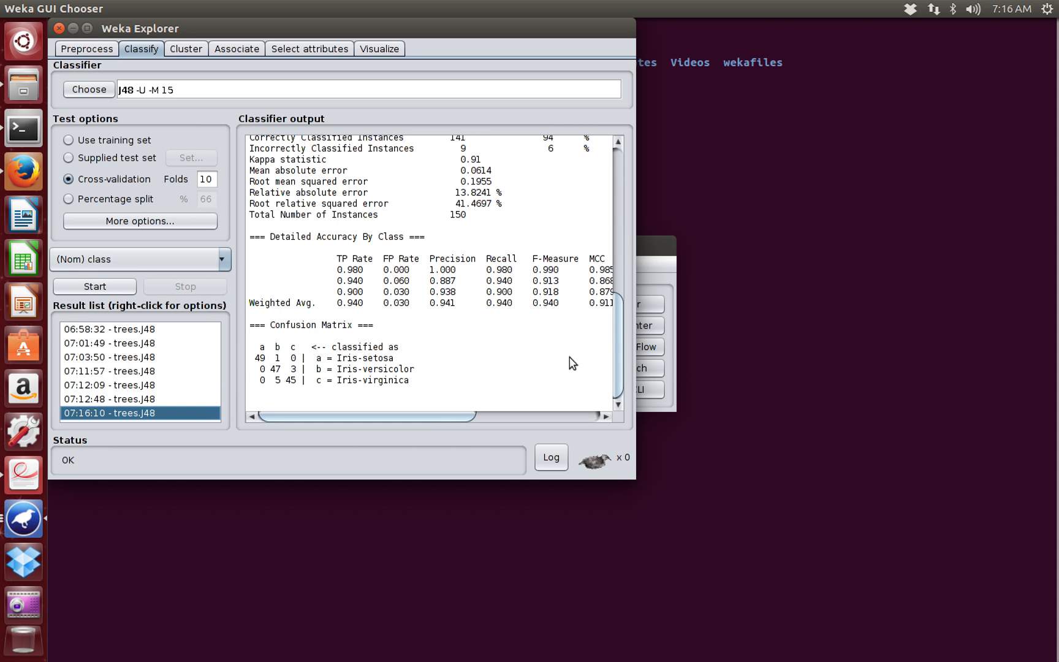
drag(618, 370, 612, 299)
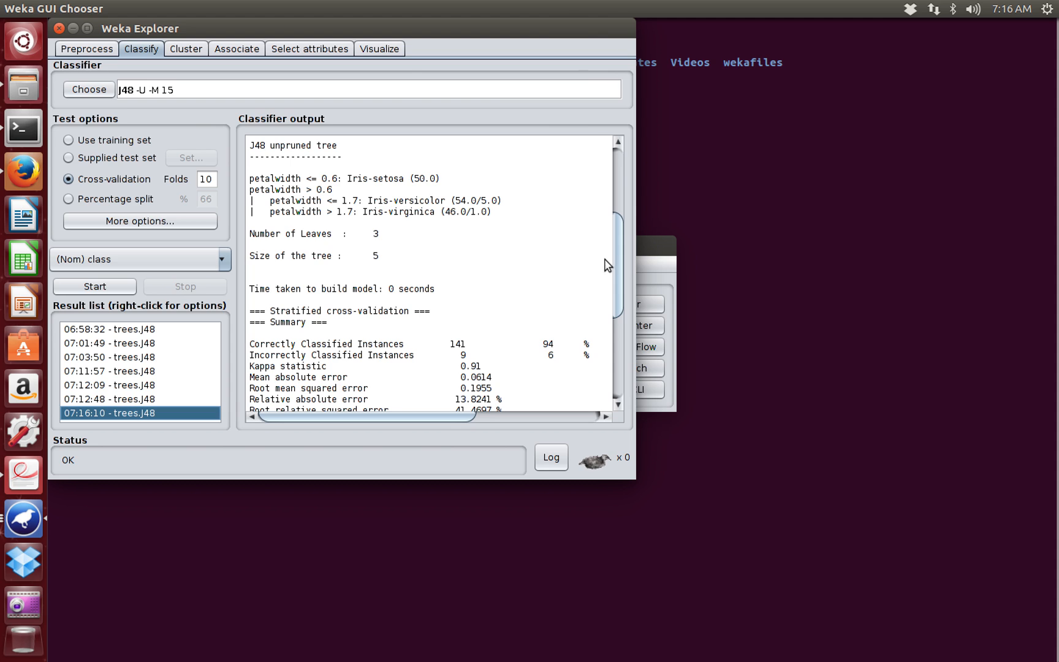
drag(622, 264, 623, 355)
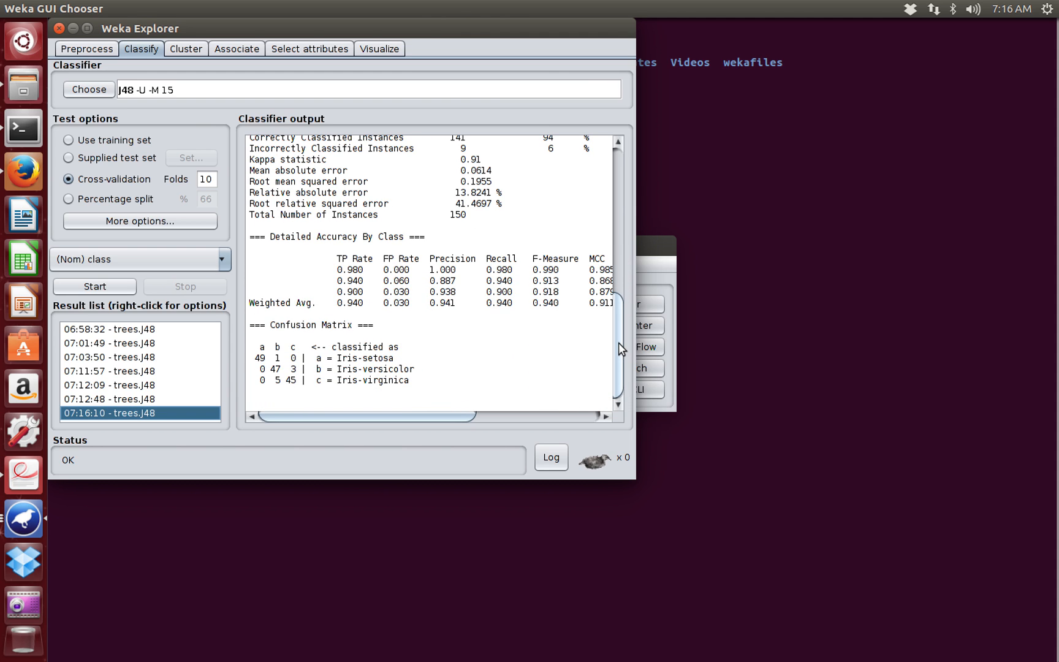
drag(619, 342, 618, 347)
Visualize the decision tree of the iris J48 result and close the tree view
right_click(120, 413)
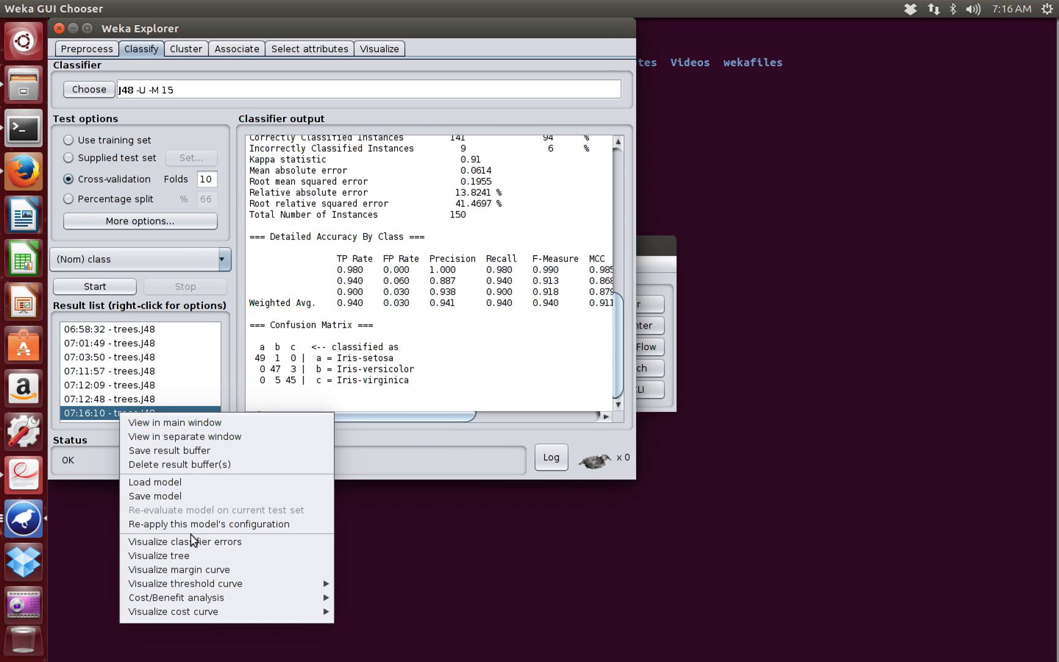
click(192, 555)
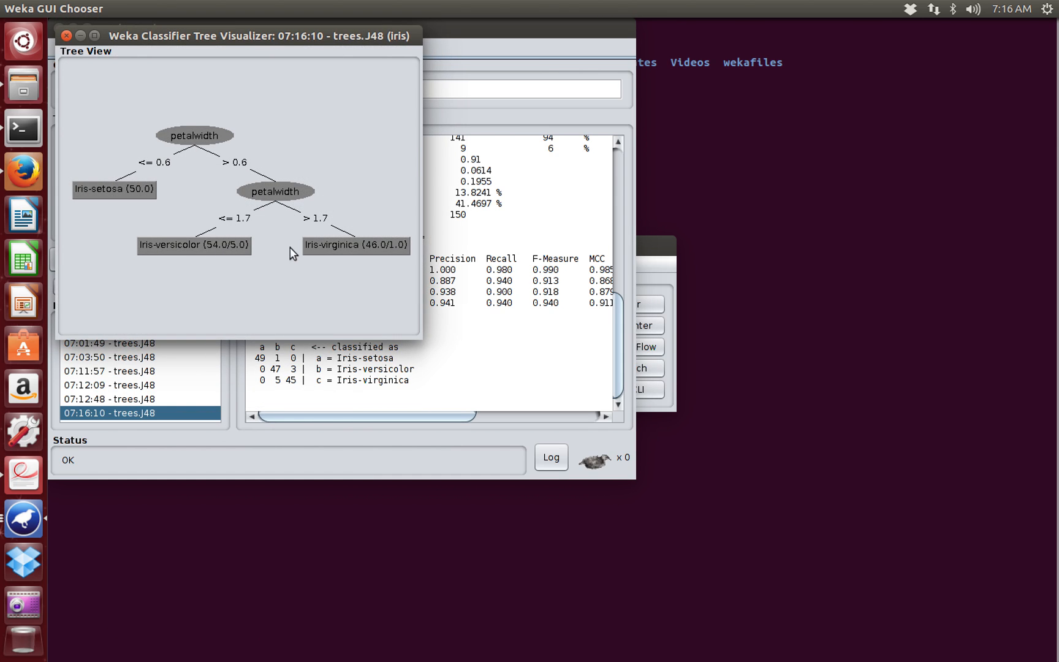
click(66, 37)
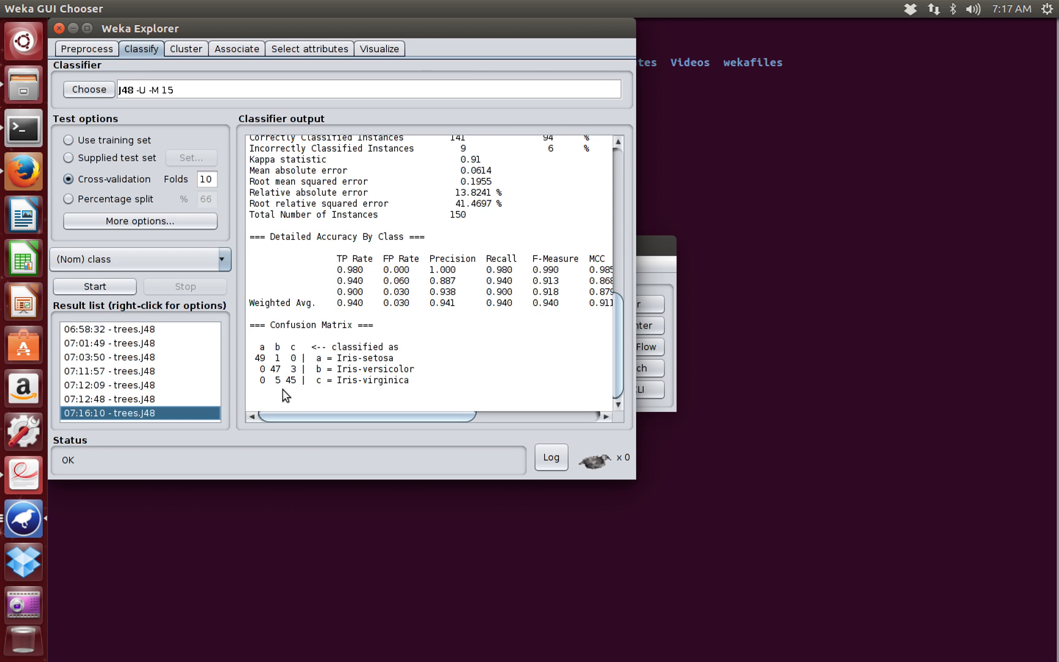
Visualize the classifier errors of the iris J48 run and inspect the misclassified Iris-setosa instance and the Iris-versicolor instances predicted as Iris-virginica
right_click(99, 411)
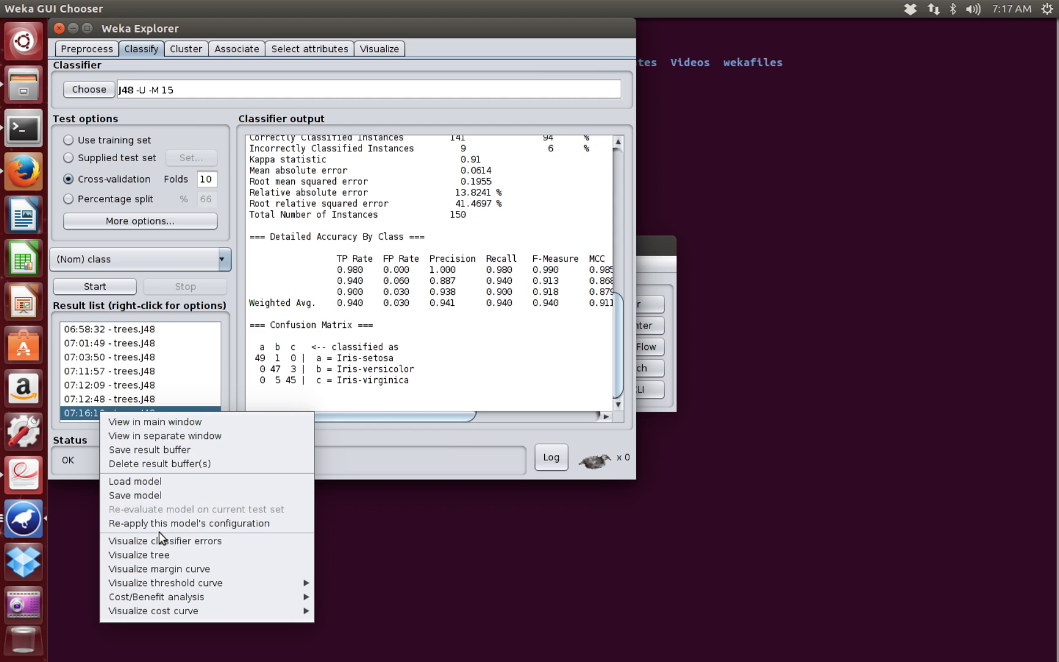
click(244, 545)
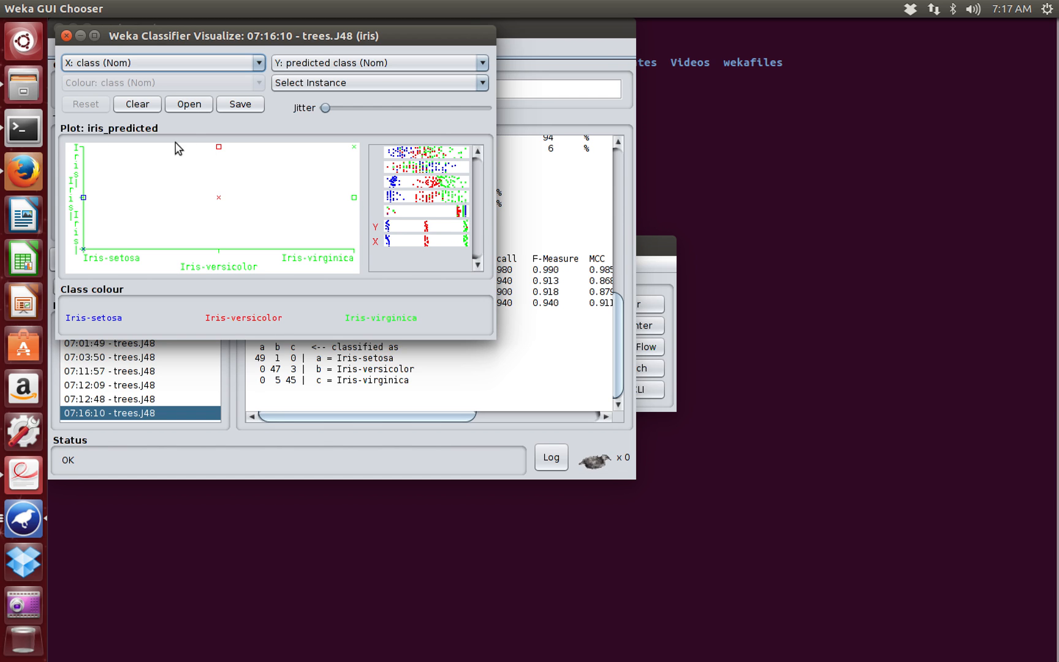
click(84, 199)
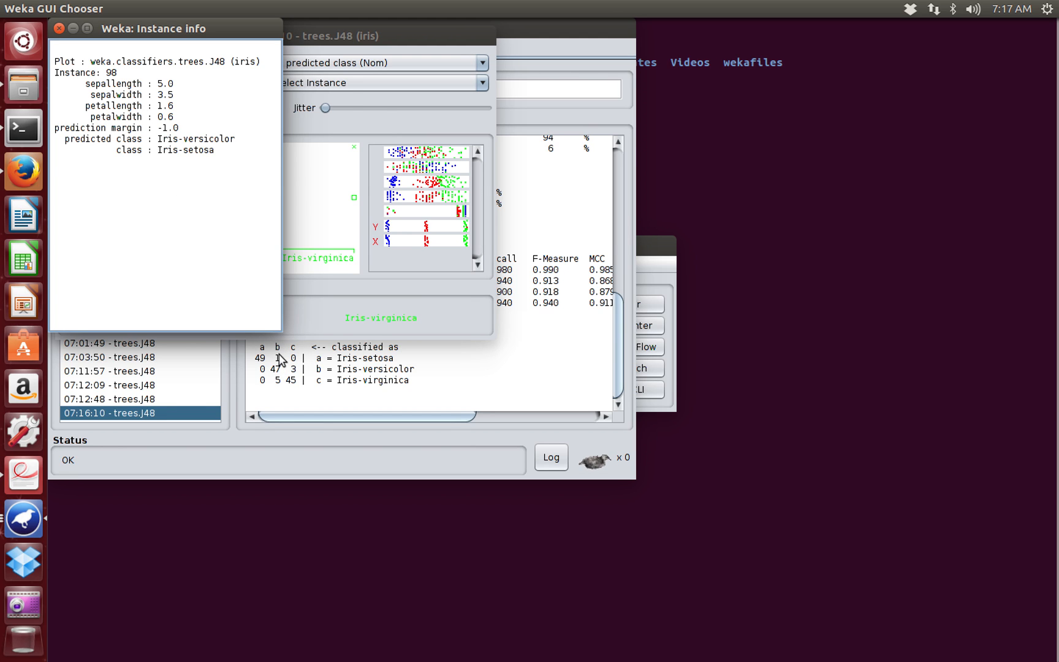
click(59, 28)
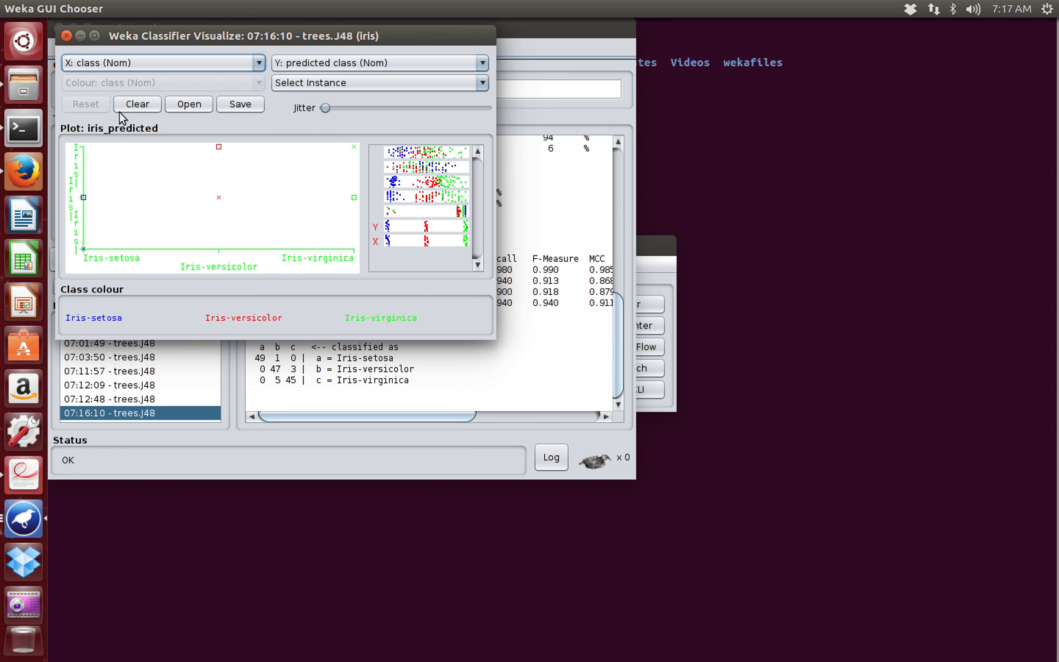
click(218, 149)
drag(276, 207, 279, 245)
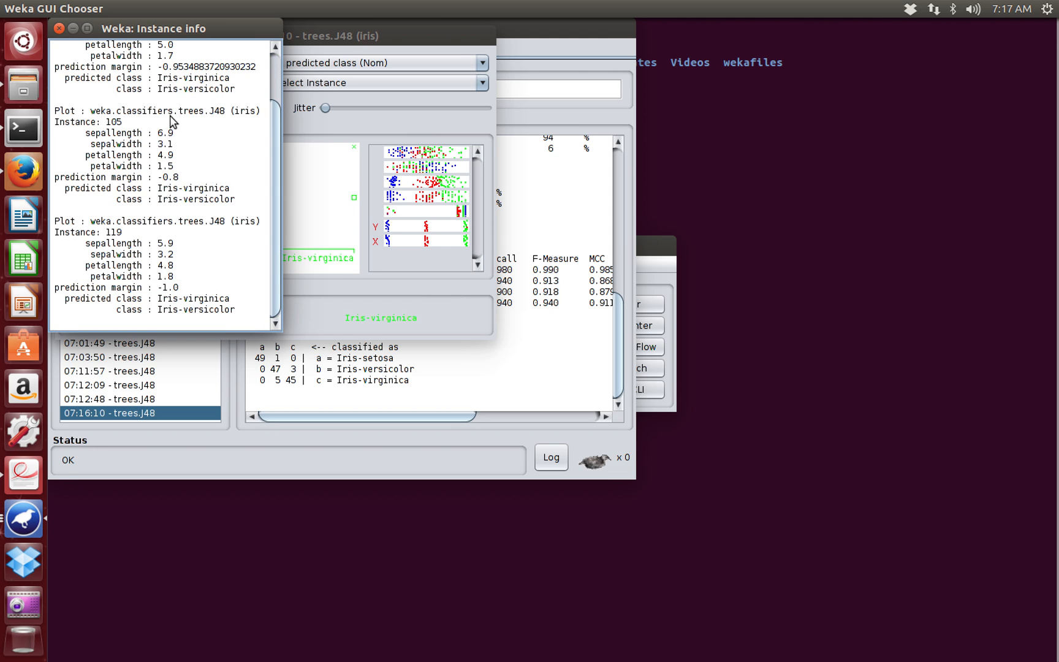
Finish reviewing the Iris-versicolor errors and inspect the Iris-virginica instances predicted as Iris-versicolor, closing each instance info window
drag(276, 205, 276, 236)
click(58, 28)
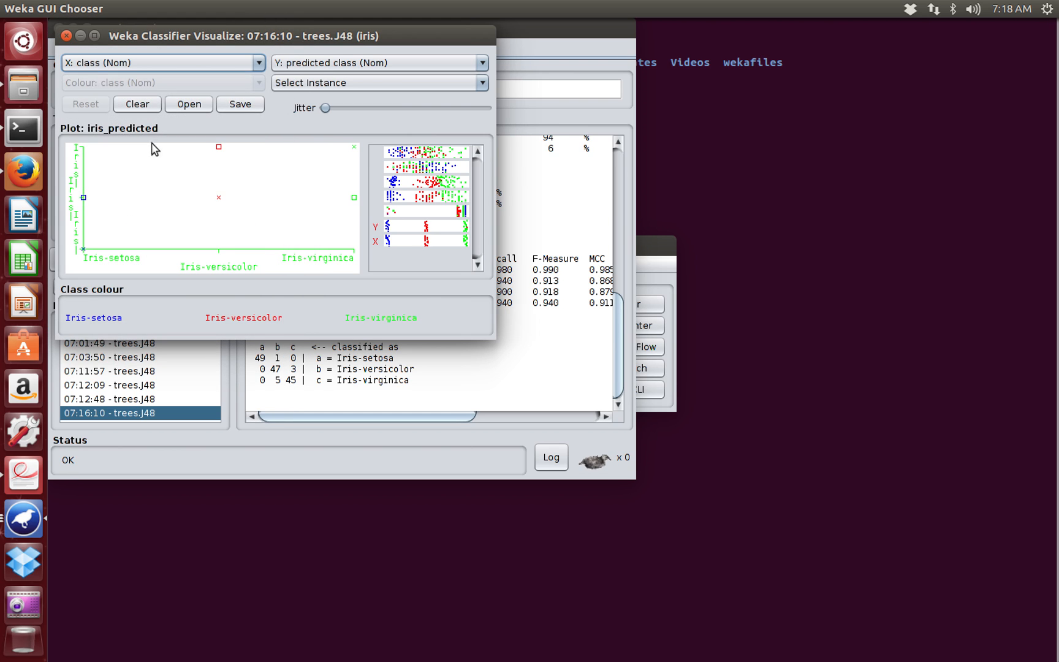
click(354, 197)
drag(283, 253, 289, 312)
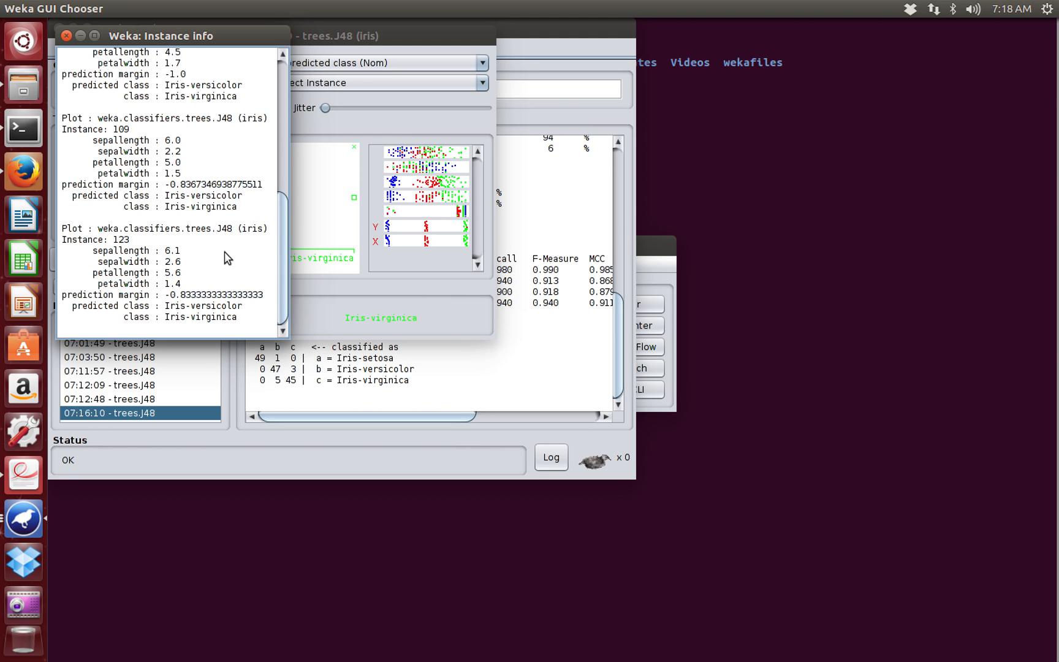
drag(286, 295, 269, 153)
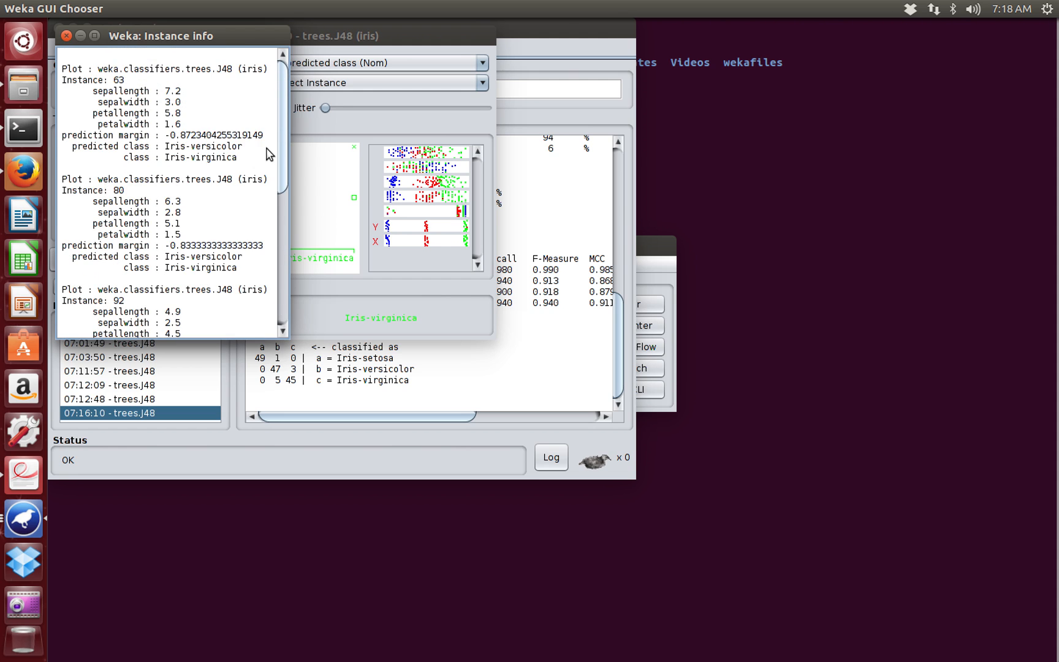
click(66, 38)
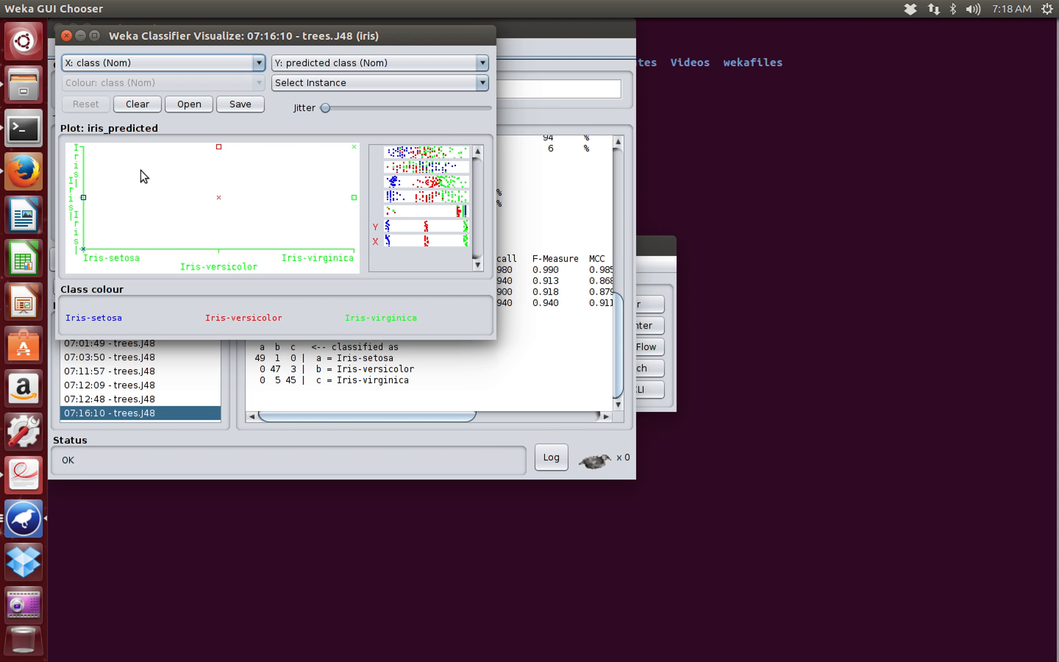
Close the classifier errors plot of the iris J48 run and the Explorer window, keeping the GUI Chooser open
click(67, 37)
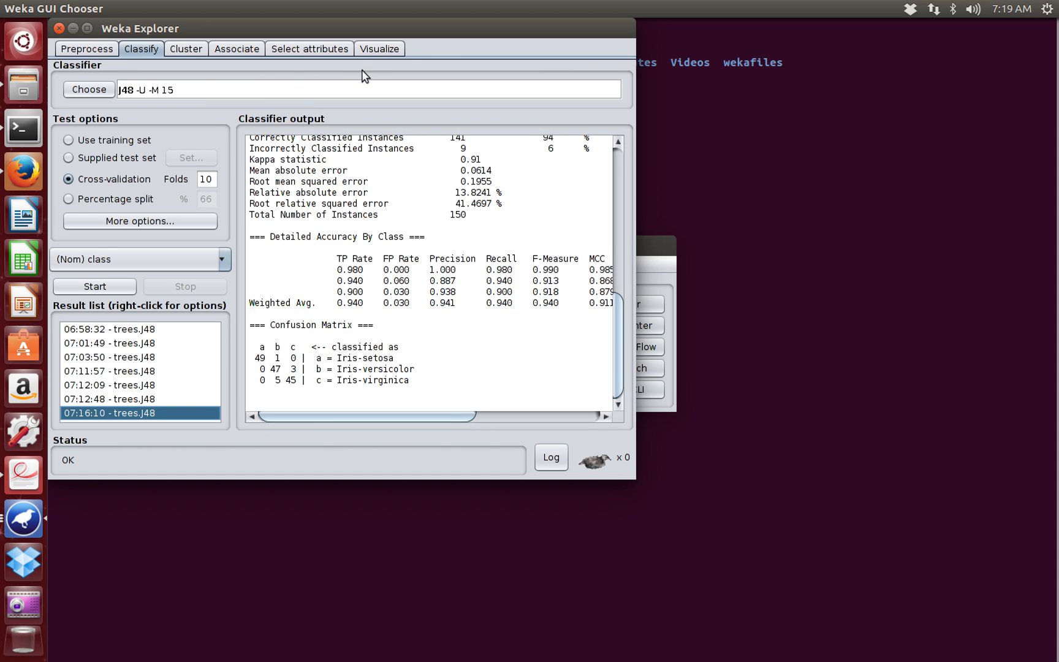
click(73, 32)
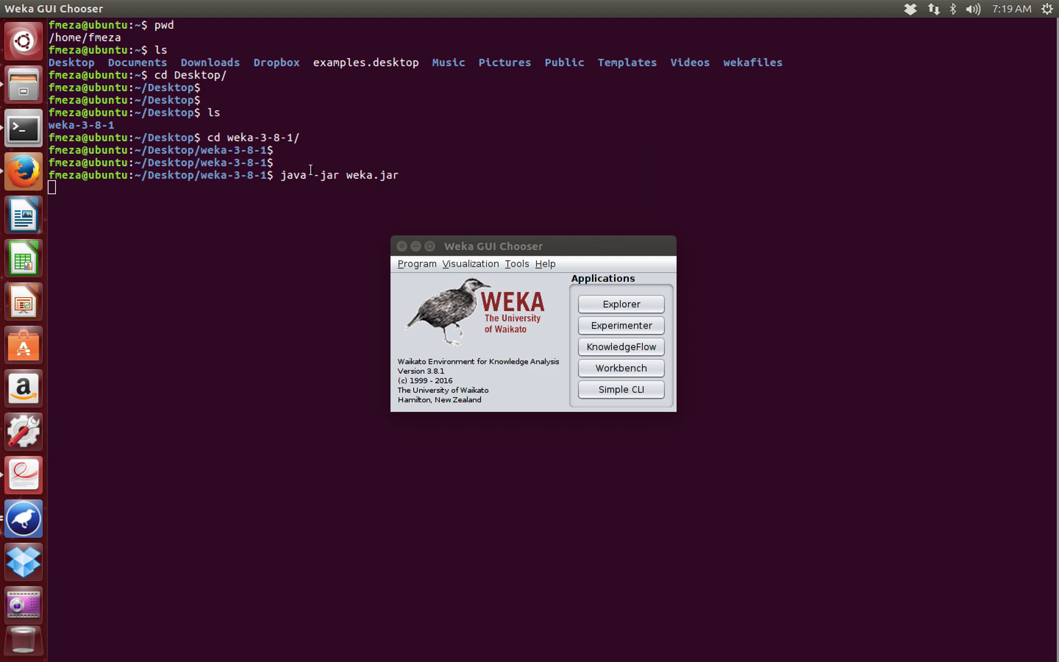